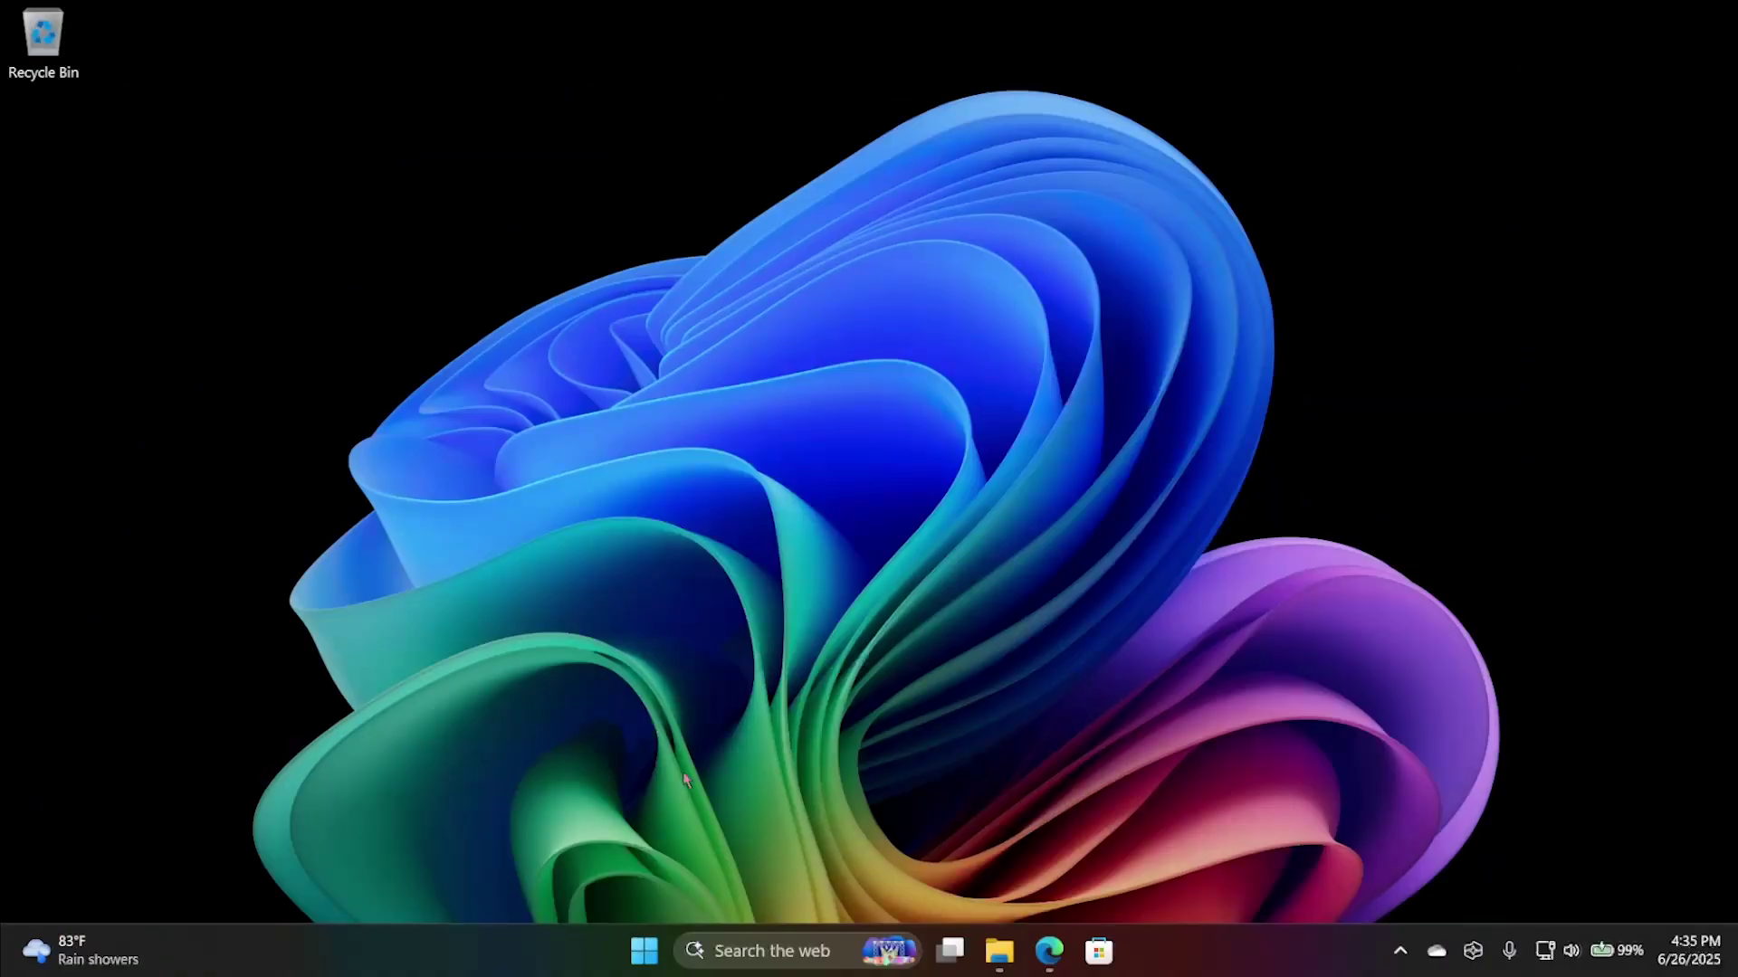
Launch Copilot from the hidden tray icons and restore it to a window.
click(1399, 951)
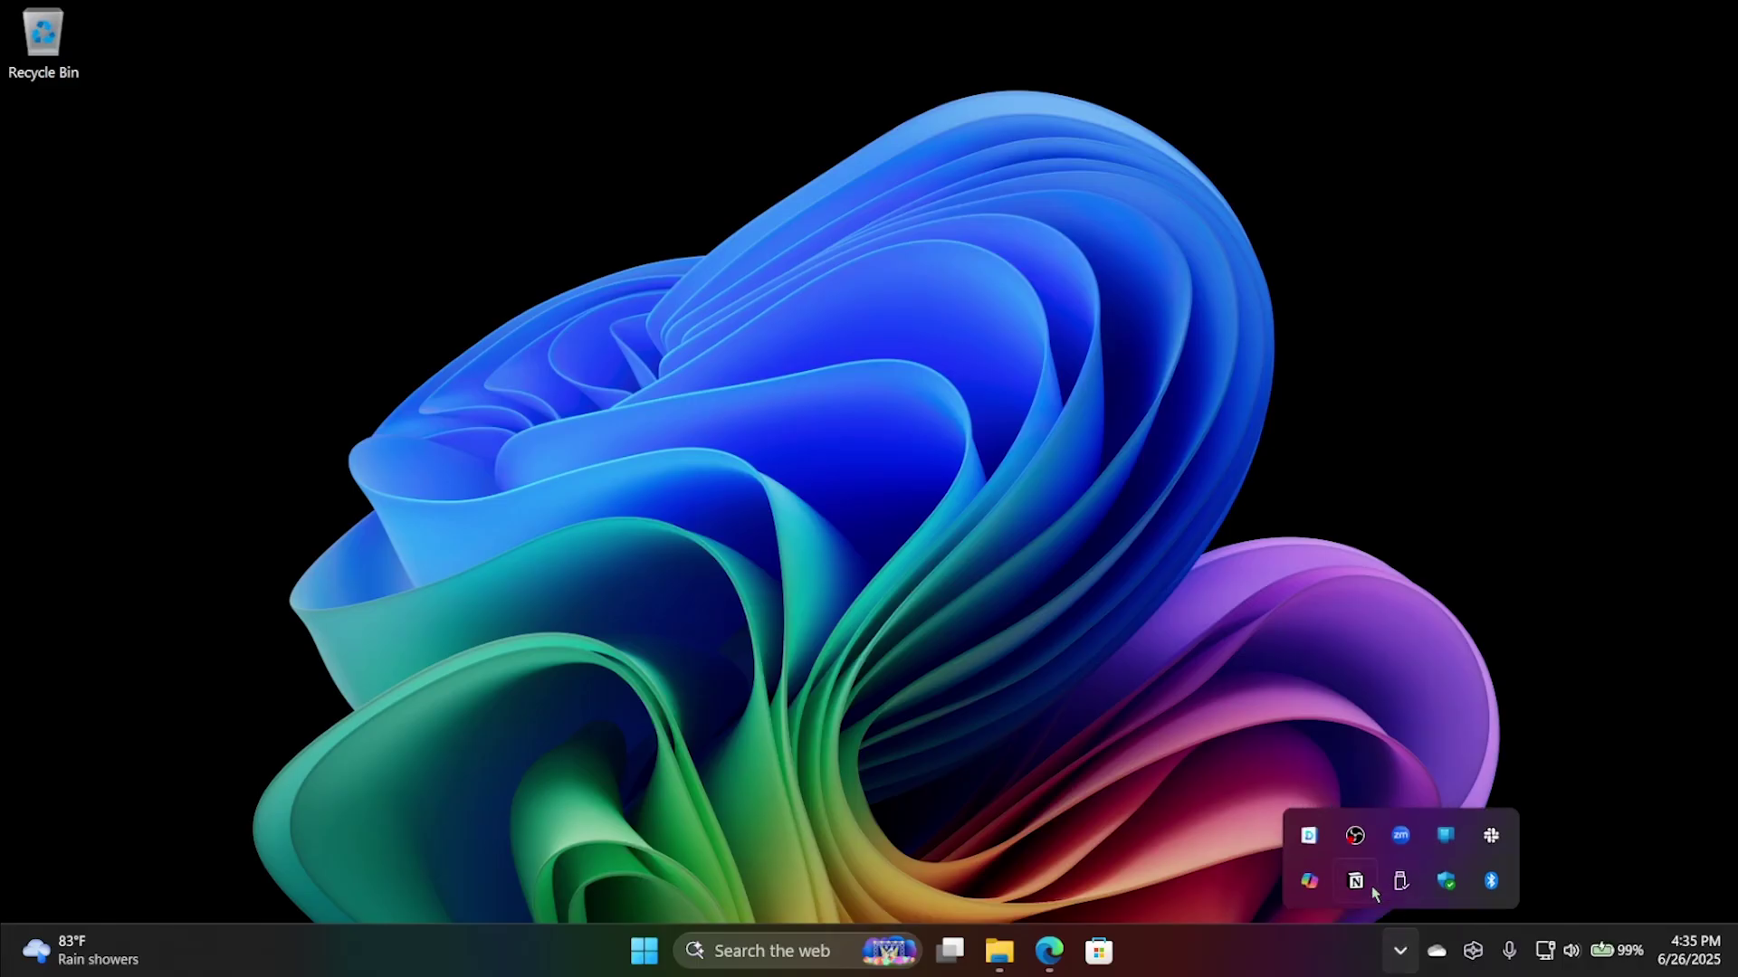
click(1309, 891)
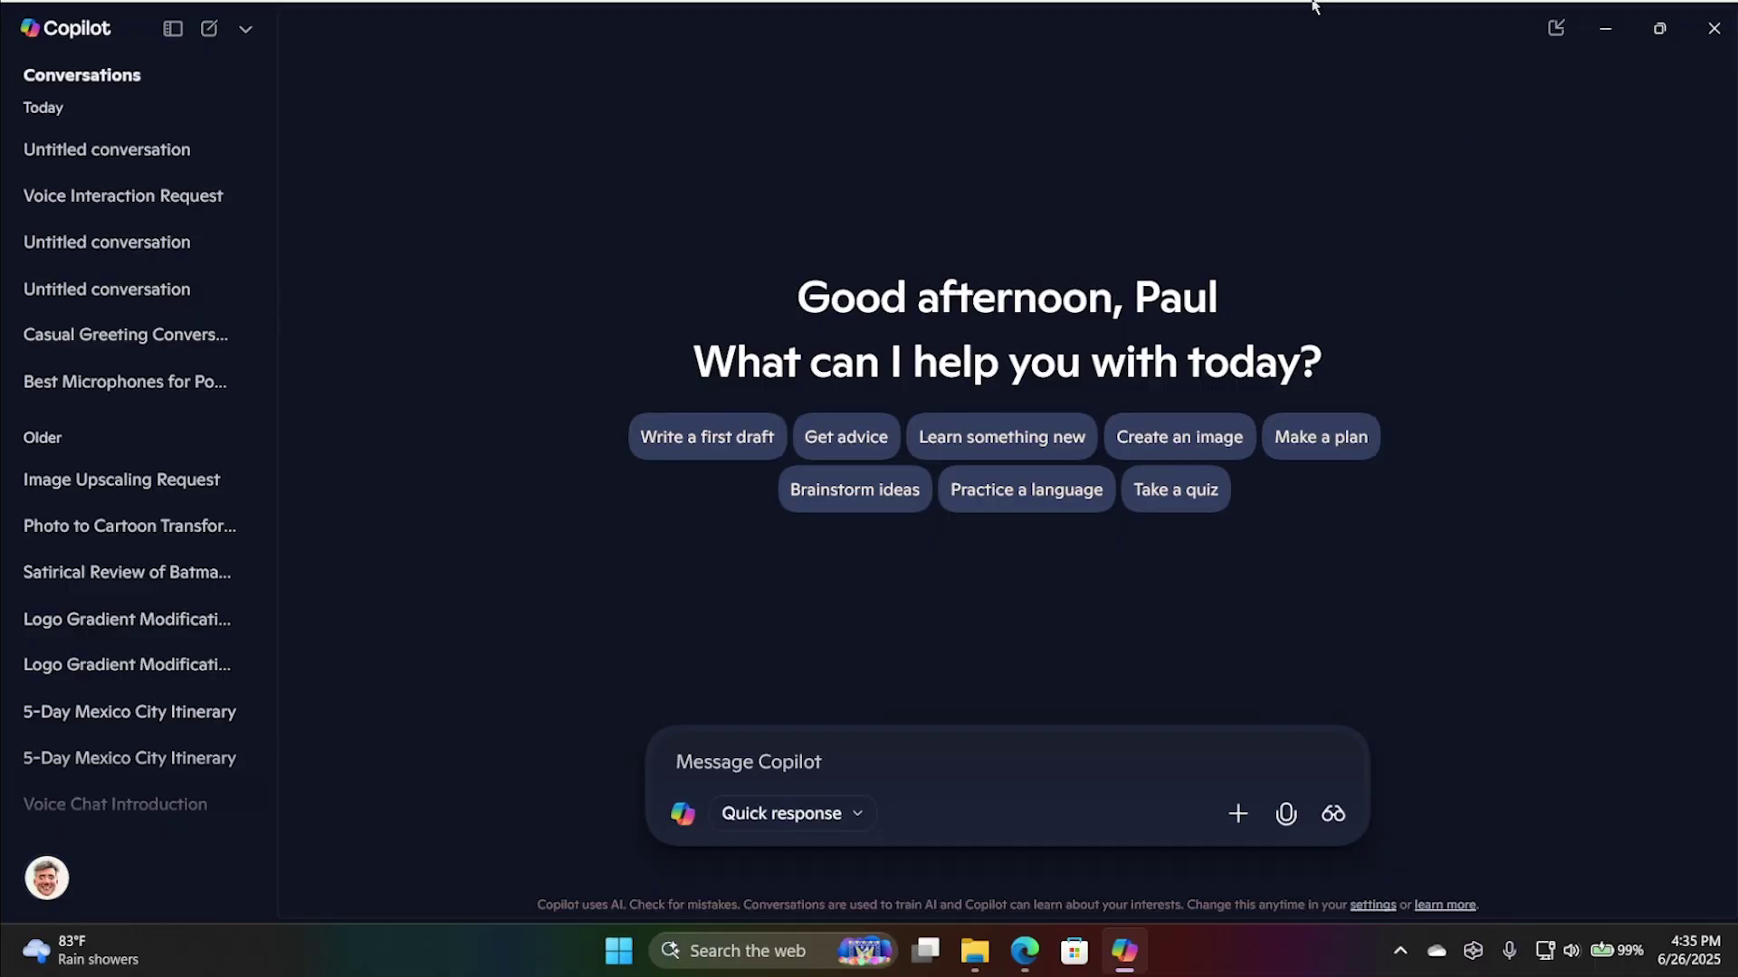
drag(1318, 25, 469, 103)
Shrink the Copilot window and float it near the top of the screen.
drag(761, 139, 599, 123)
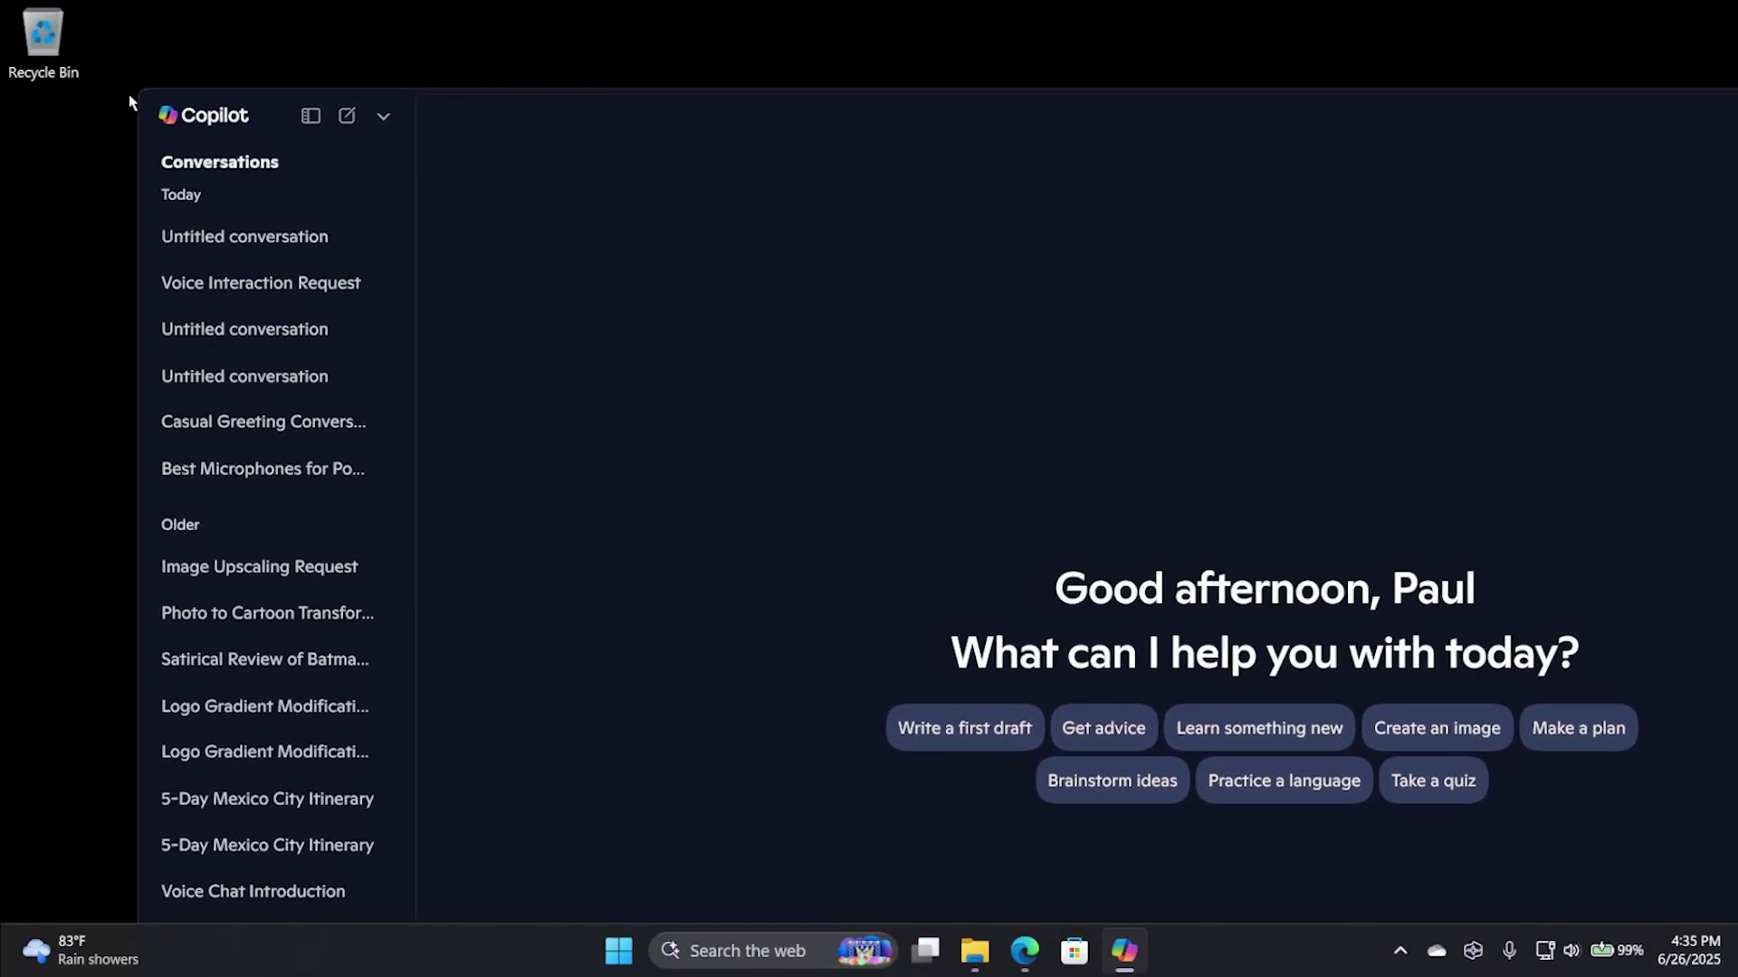
drag(137, 90, 507, 264)
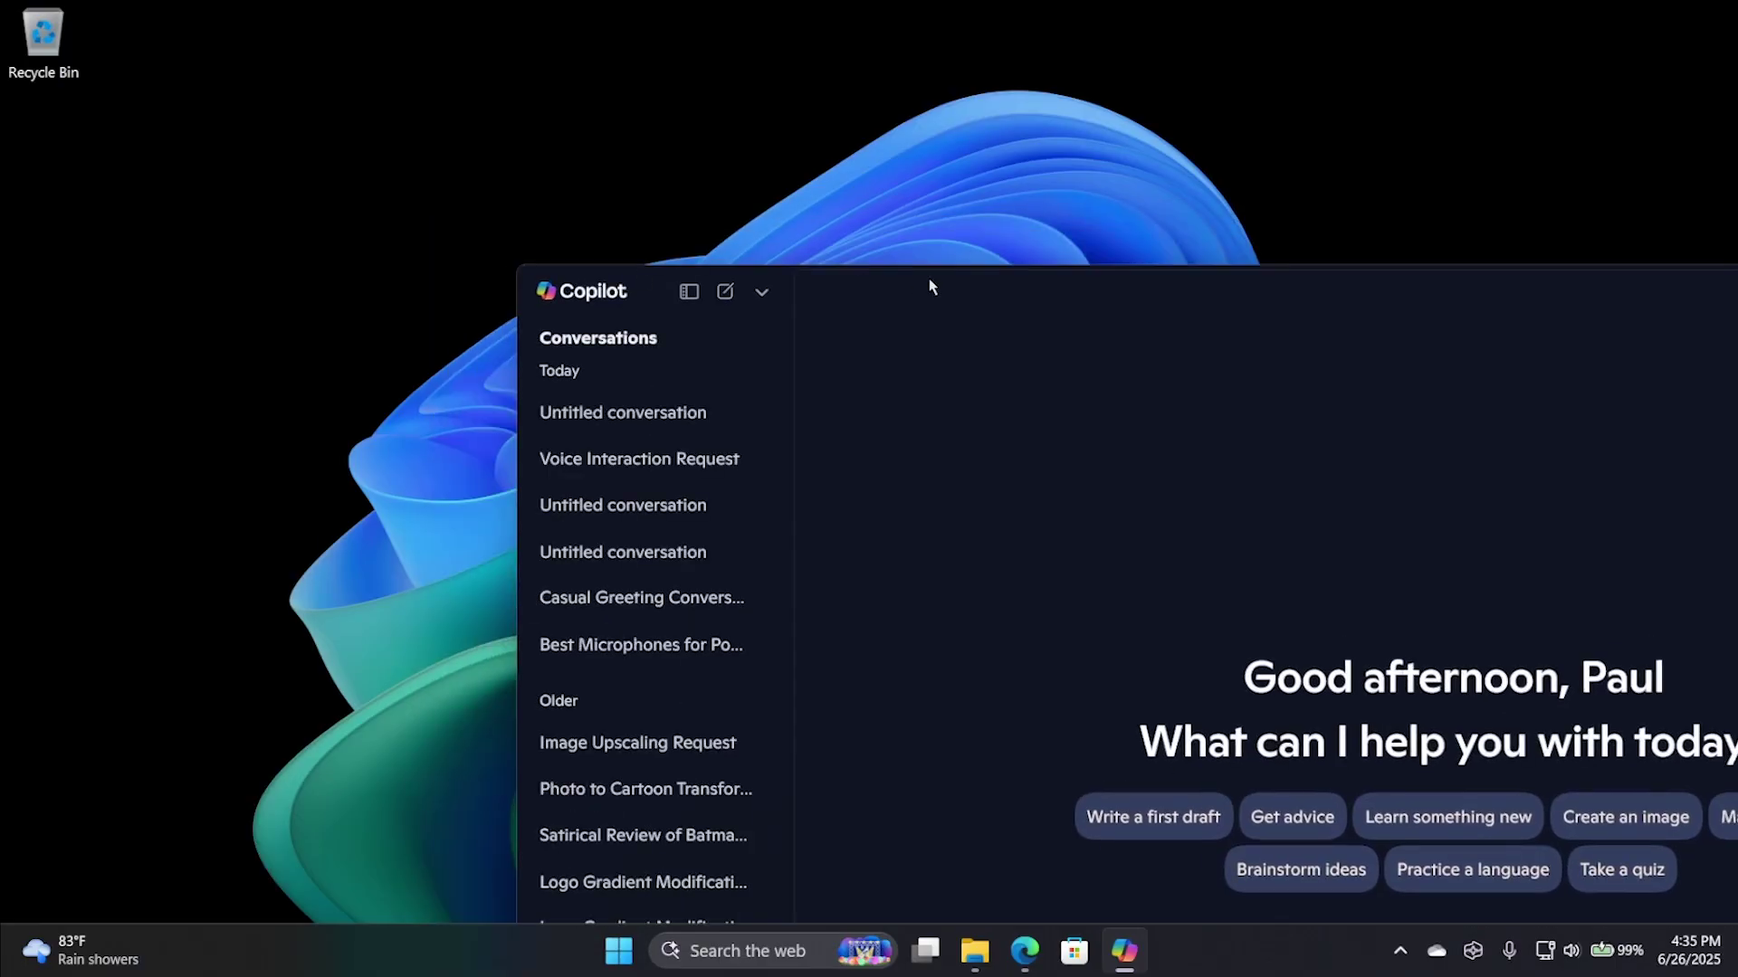
drag(903, 260, 485, 16)
double_click(547, 31)
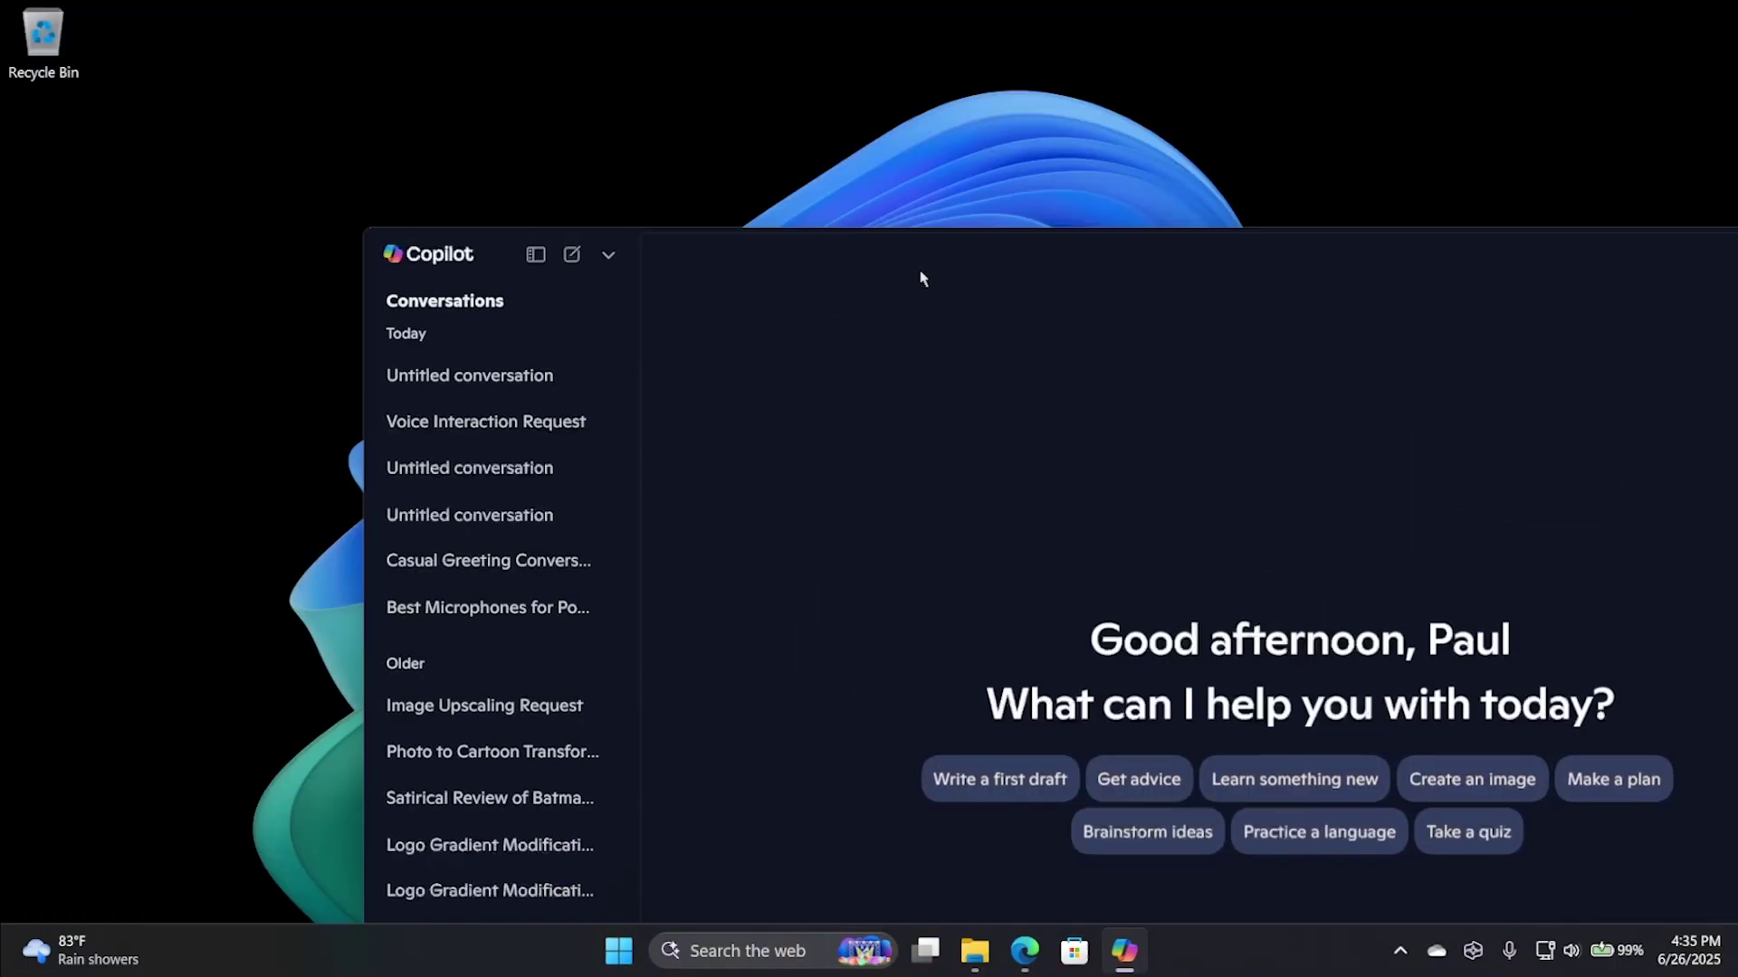
drag(358, 226, 745, 415)
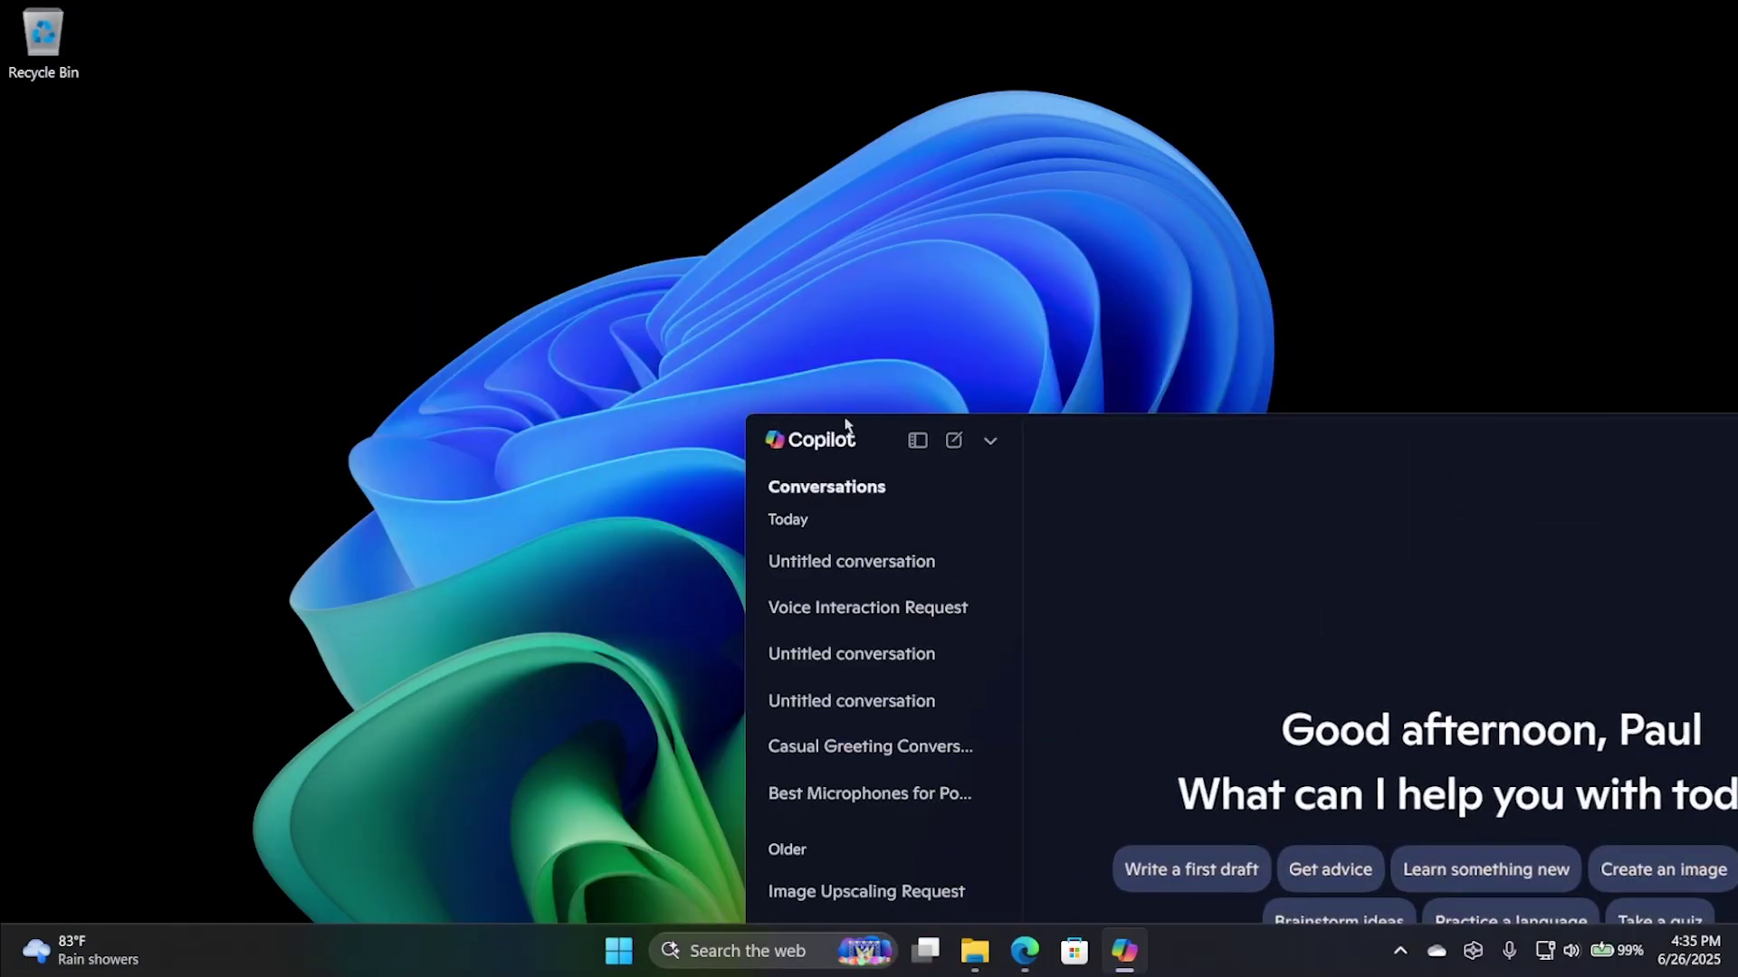
drag(1133, 434, 786, 81)
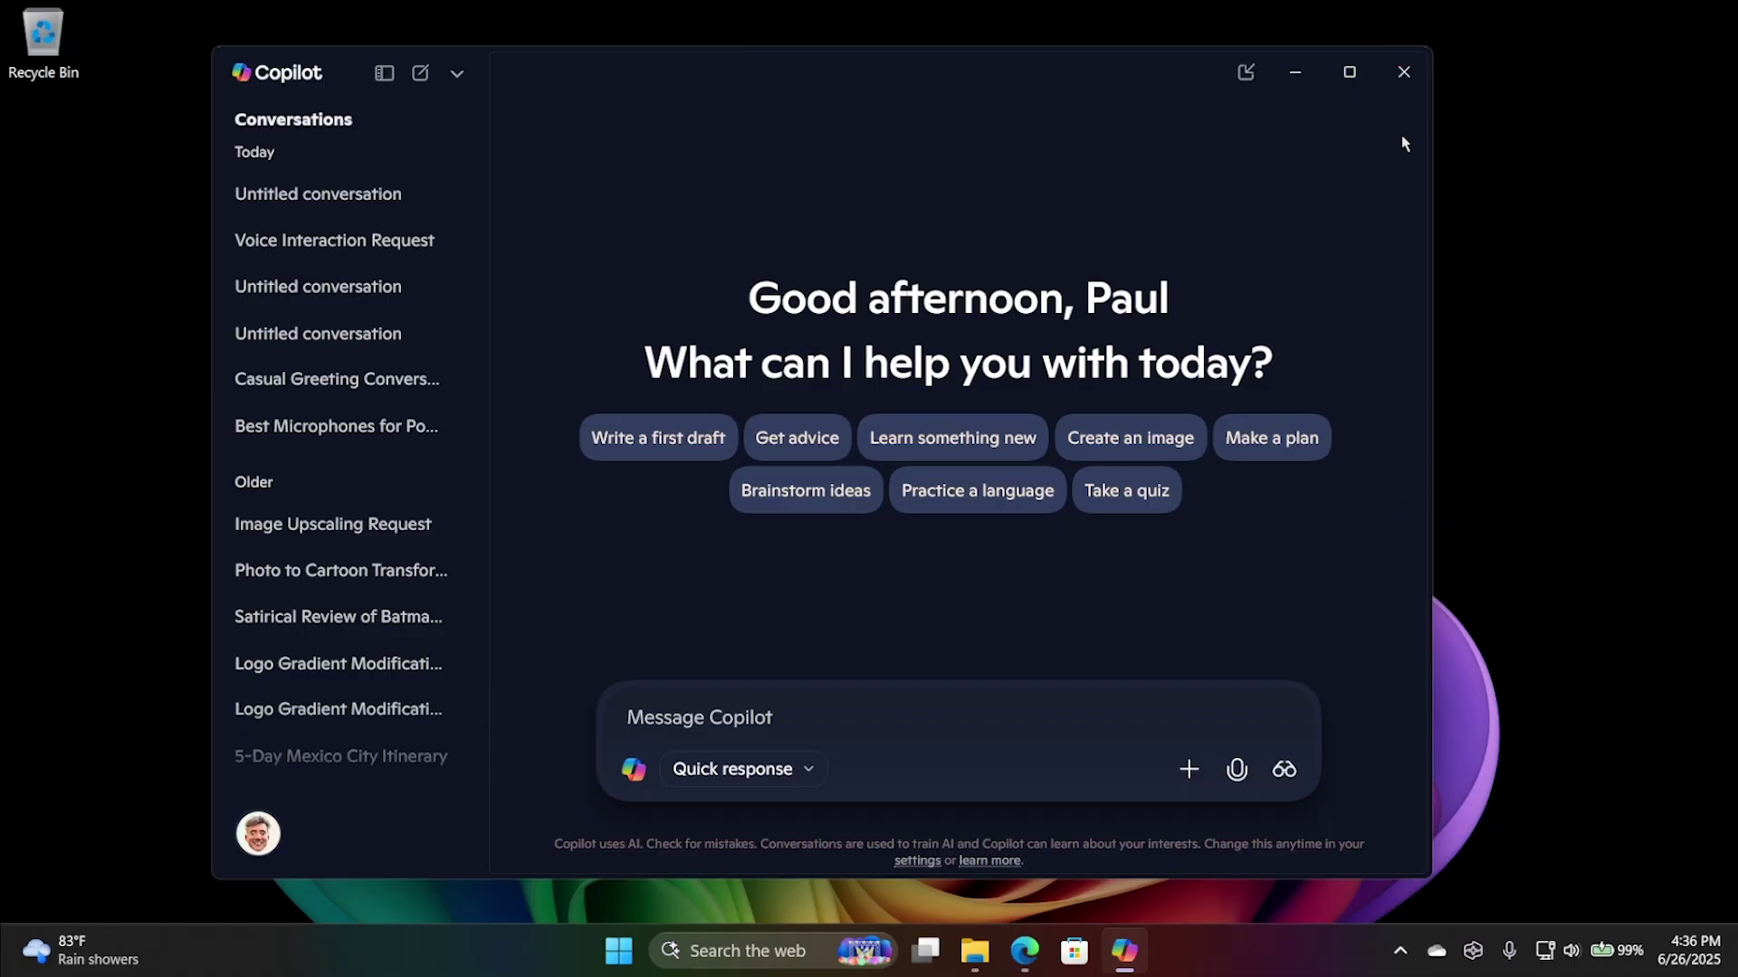
Close Copilot, nudge the window slightly right, and start a voice chat with Alt+Space.
click(1403, 72)
mouse_move(1014, 85)
mouse_down()
mouse_move(1070, 78)
mouse_move(1043, 77)
mouse_up()
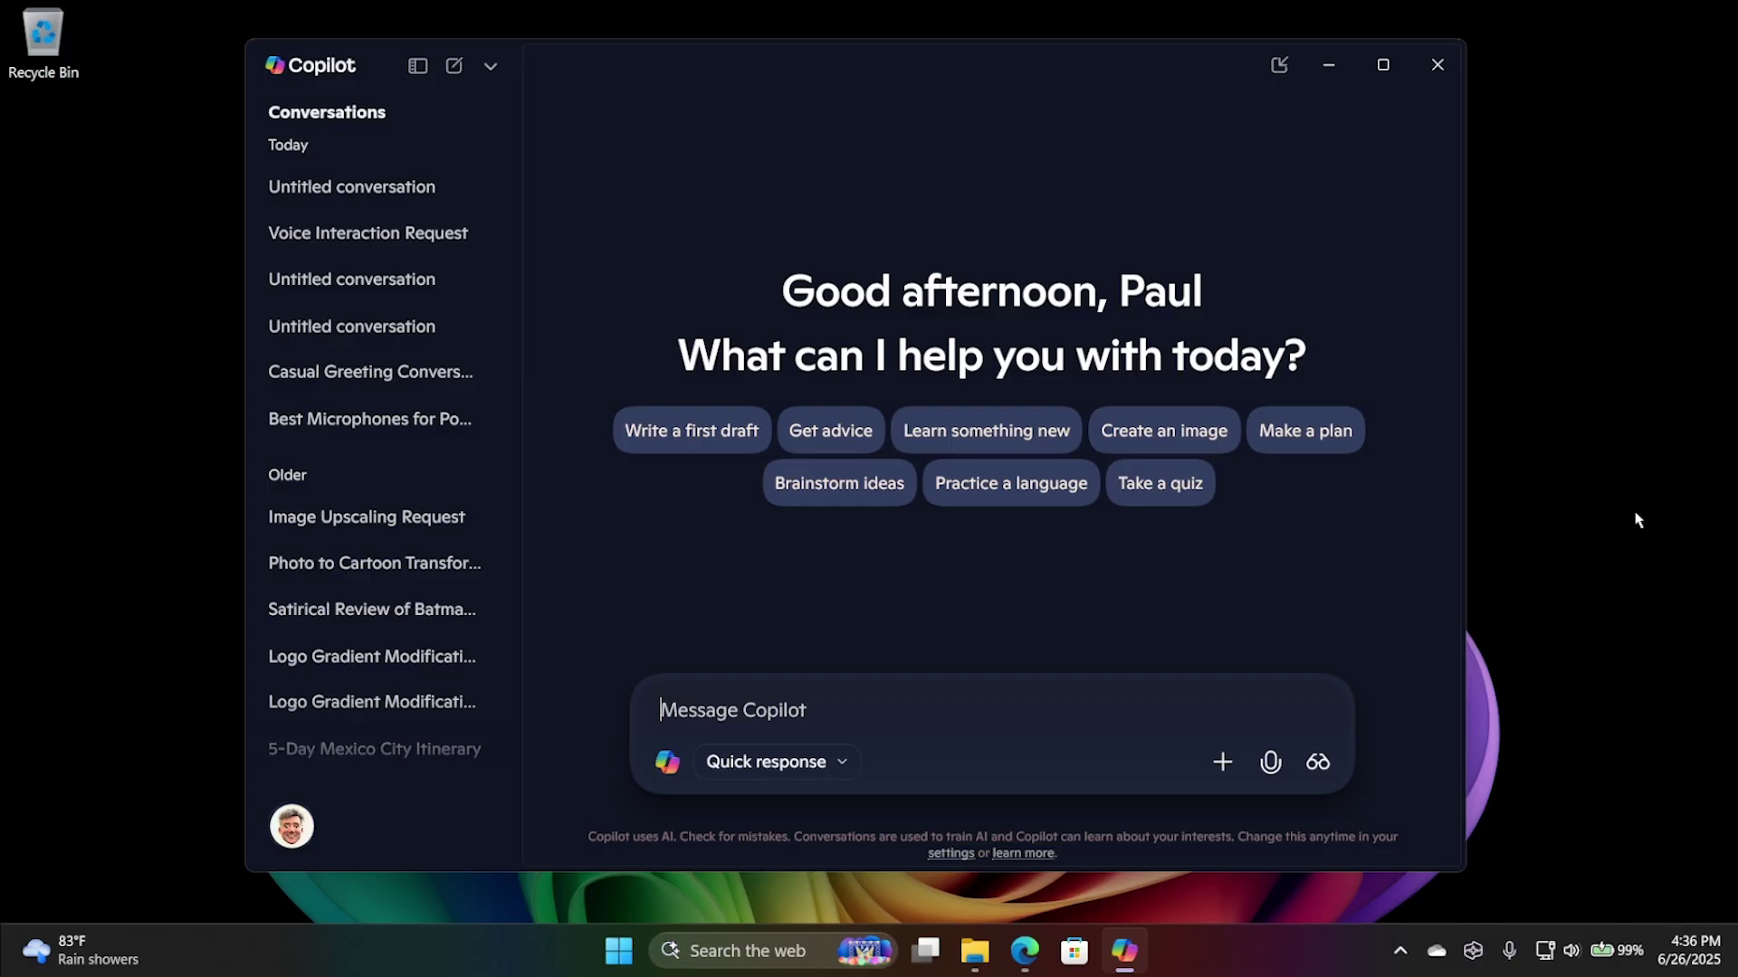
key(alt+space)
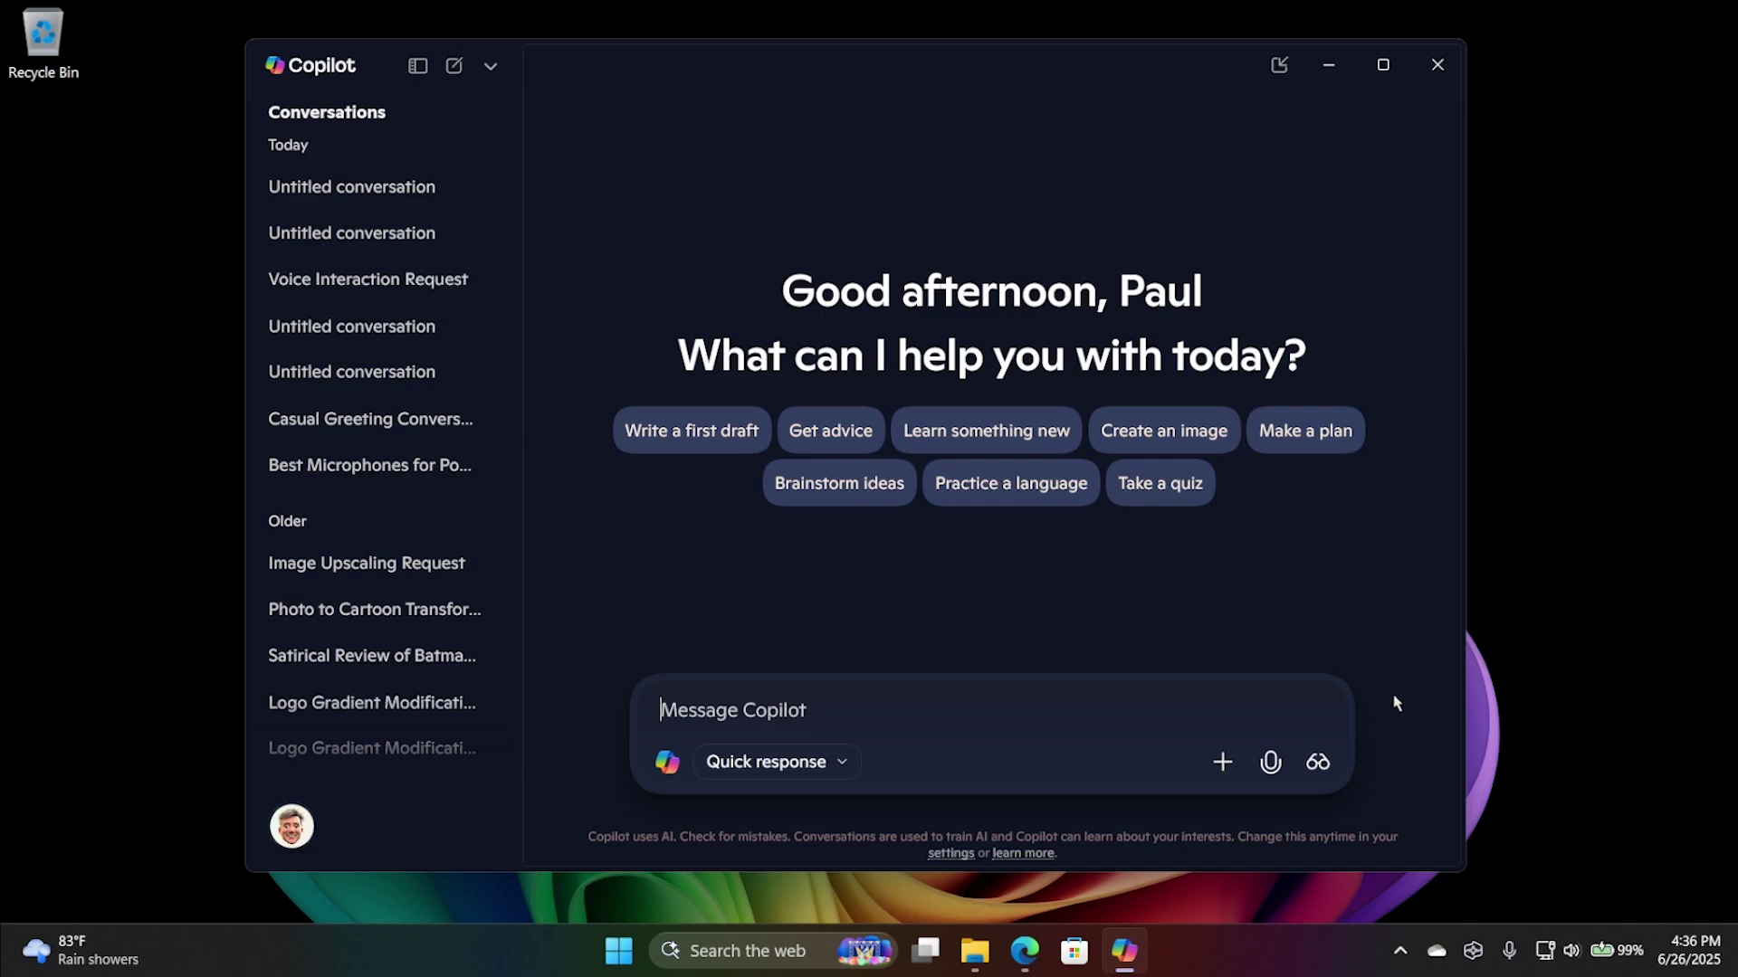
Close Copilot, hold a brief Alt+Space voice chat, end it, and reopen Copilot with Win+C.
click(1439, 73)
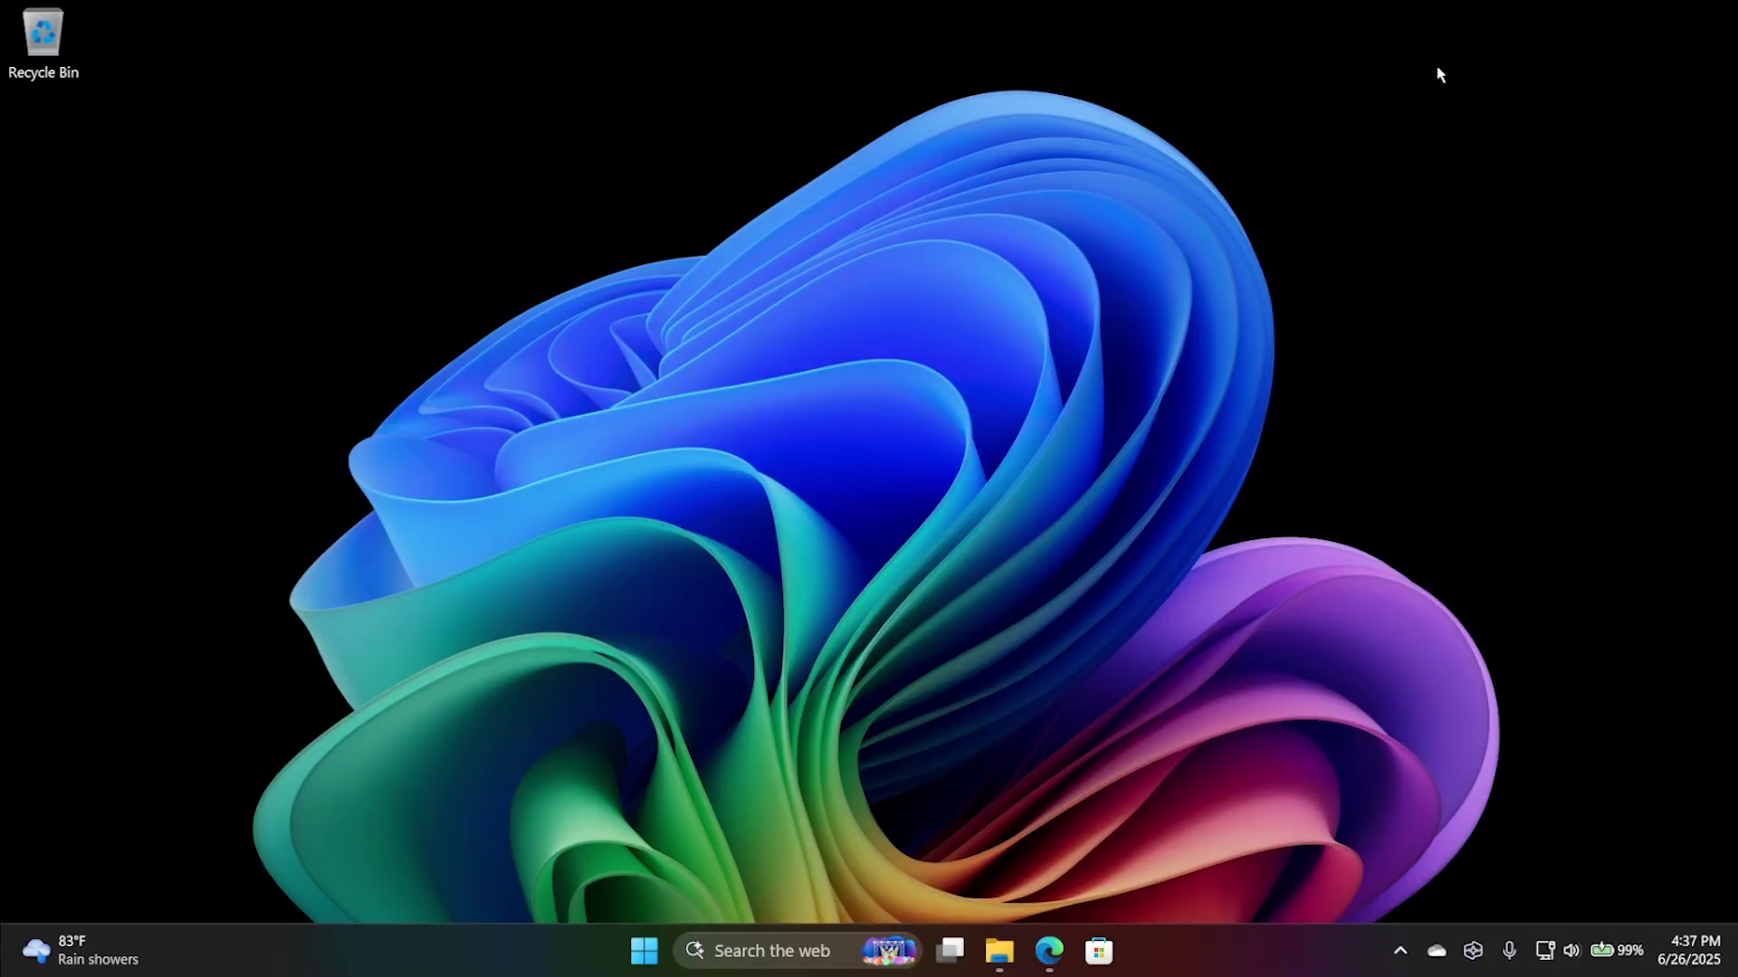
key(alt+space)
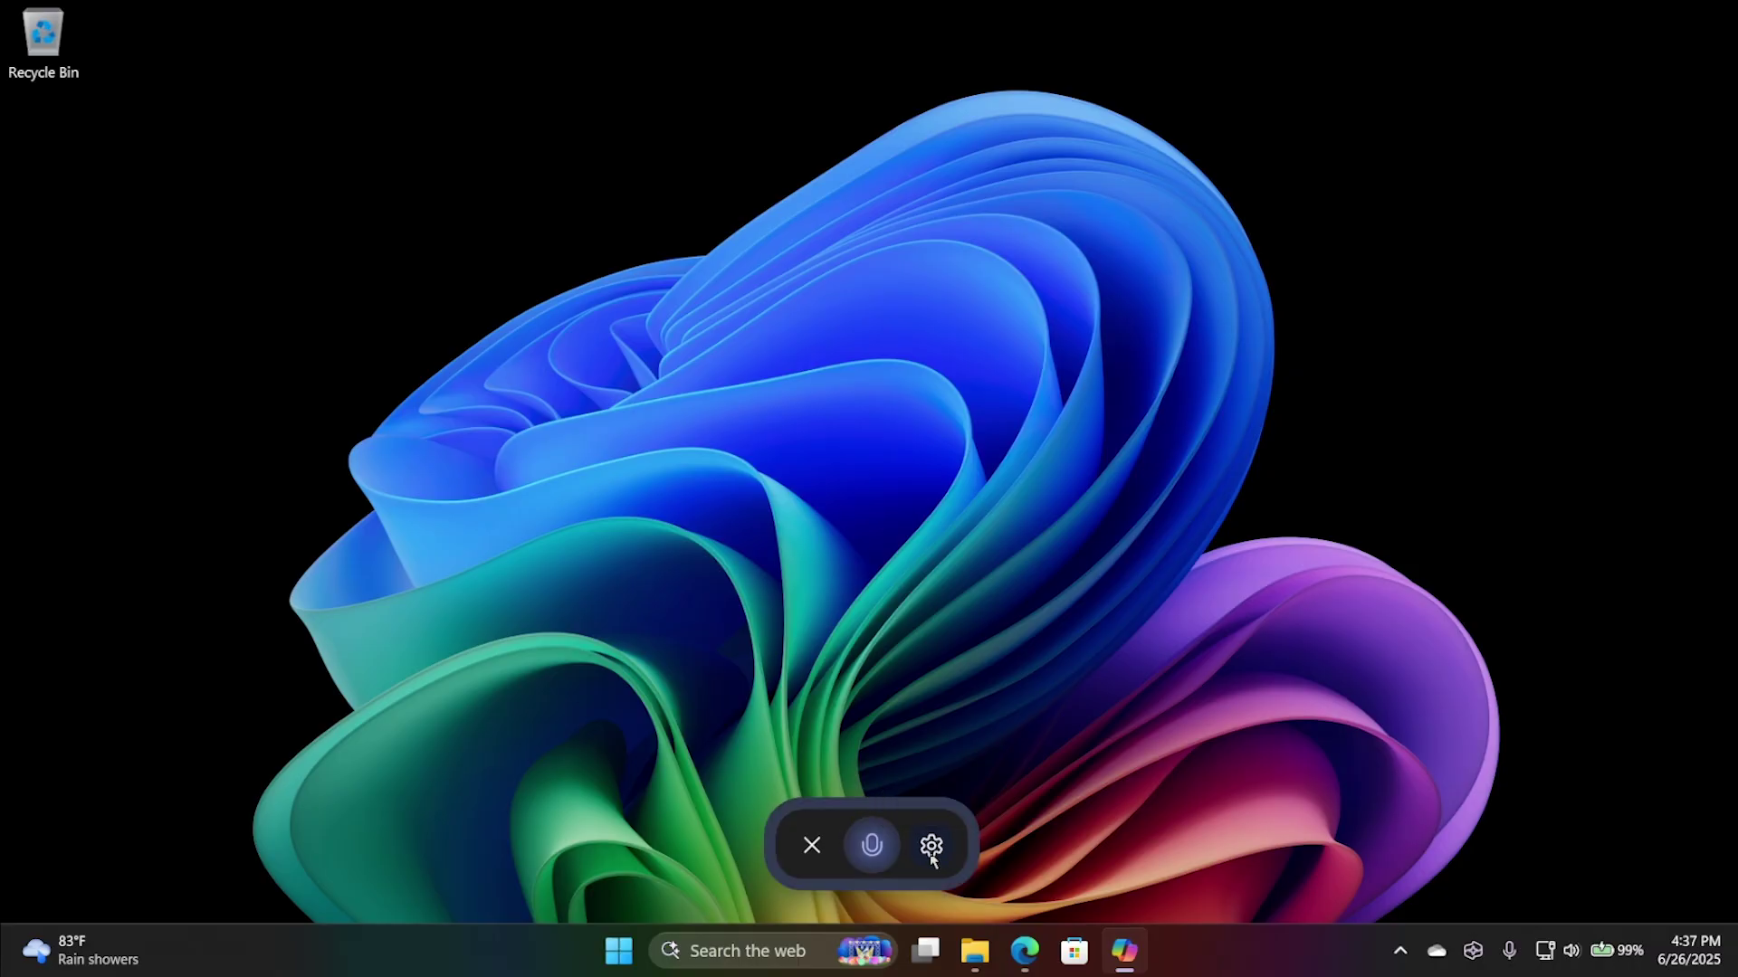
click(810, 849)
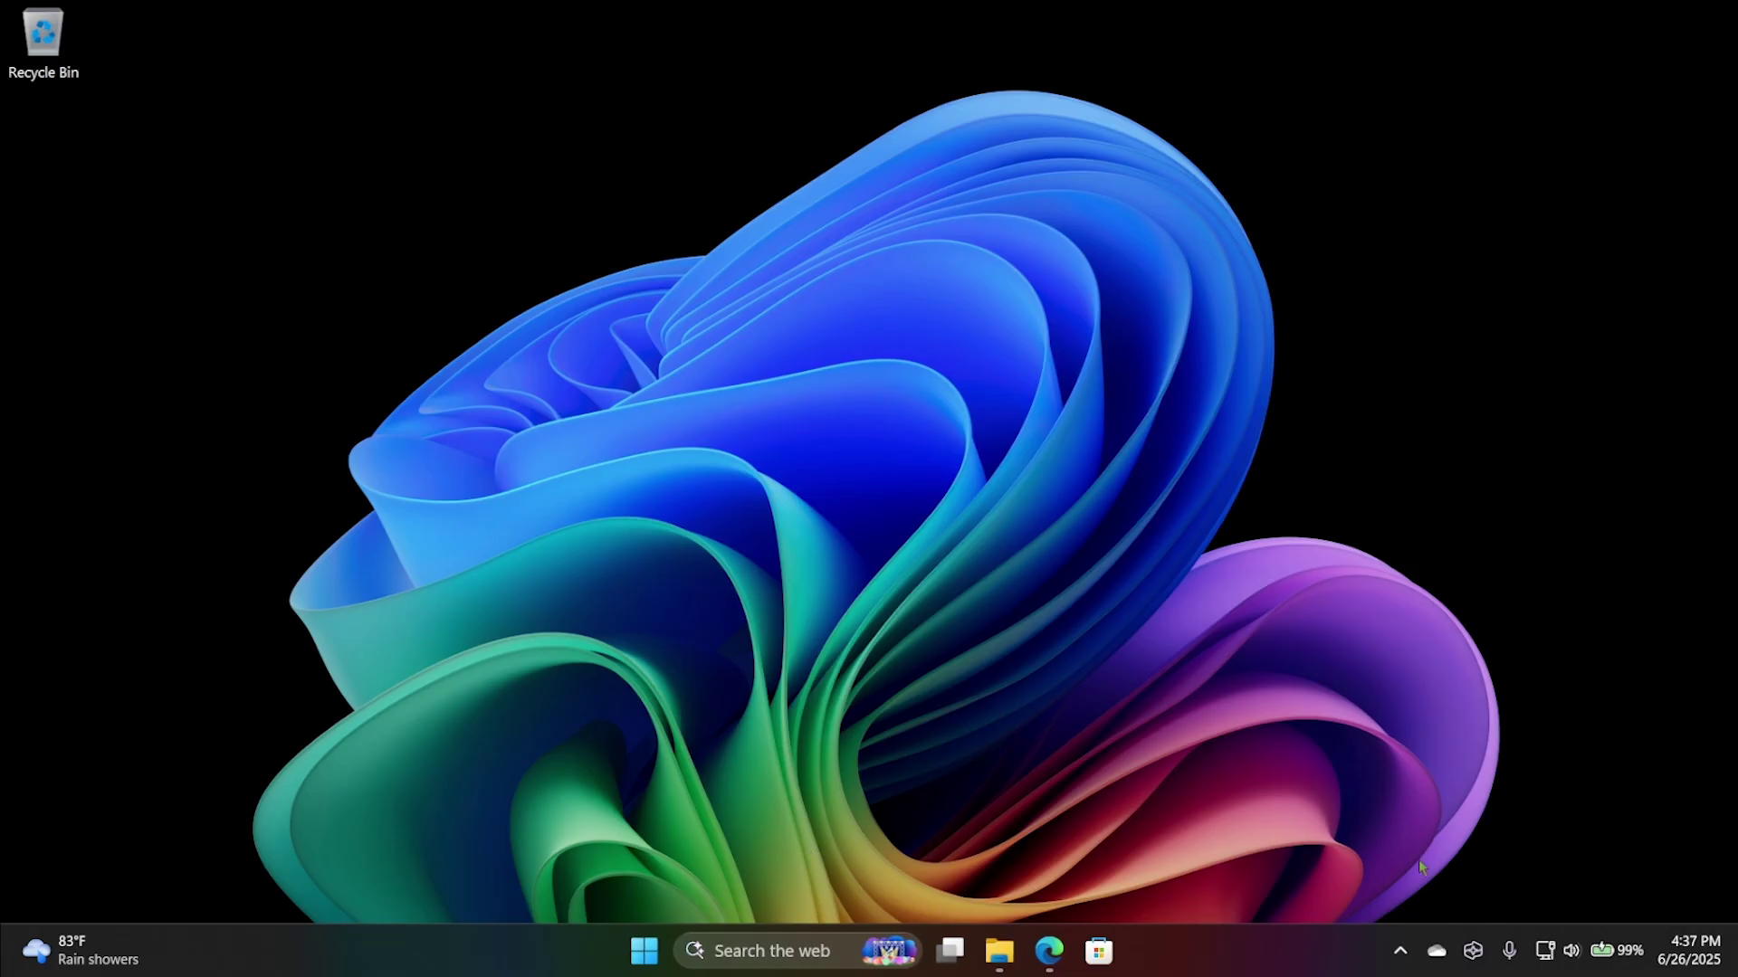
key(super+c)
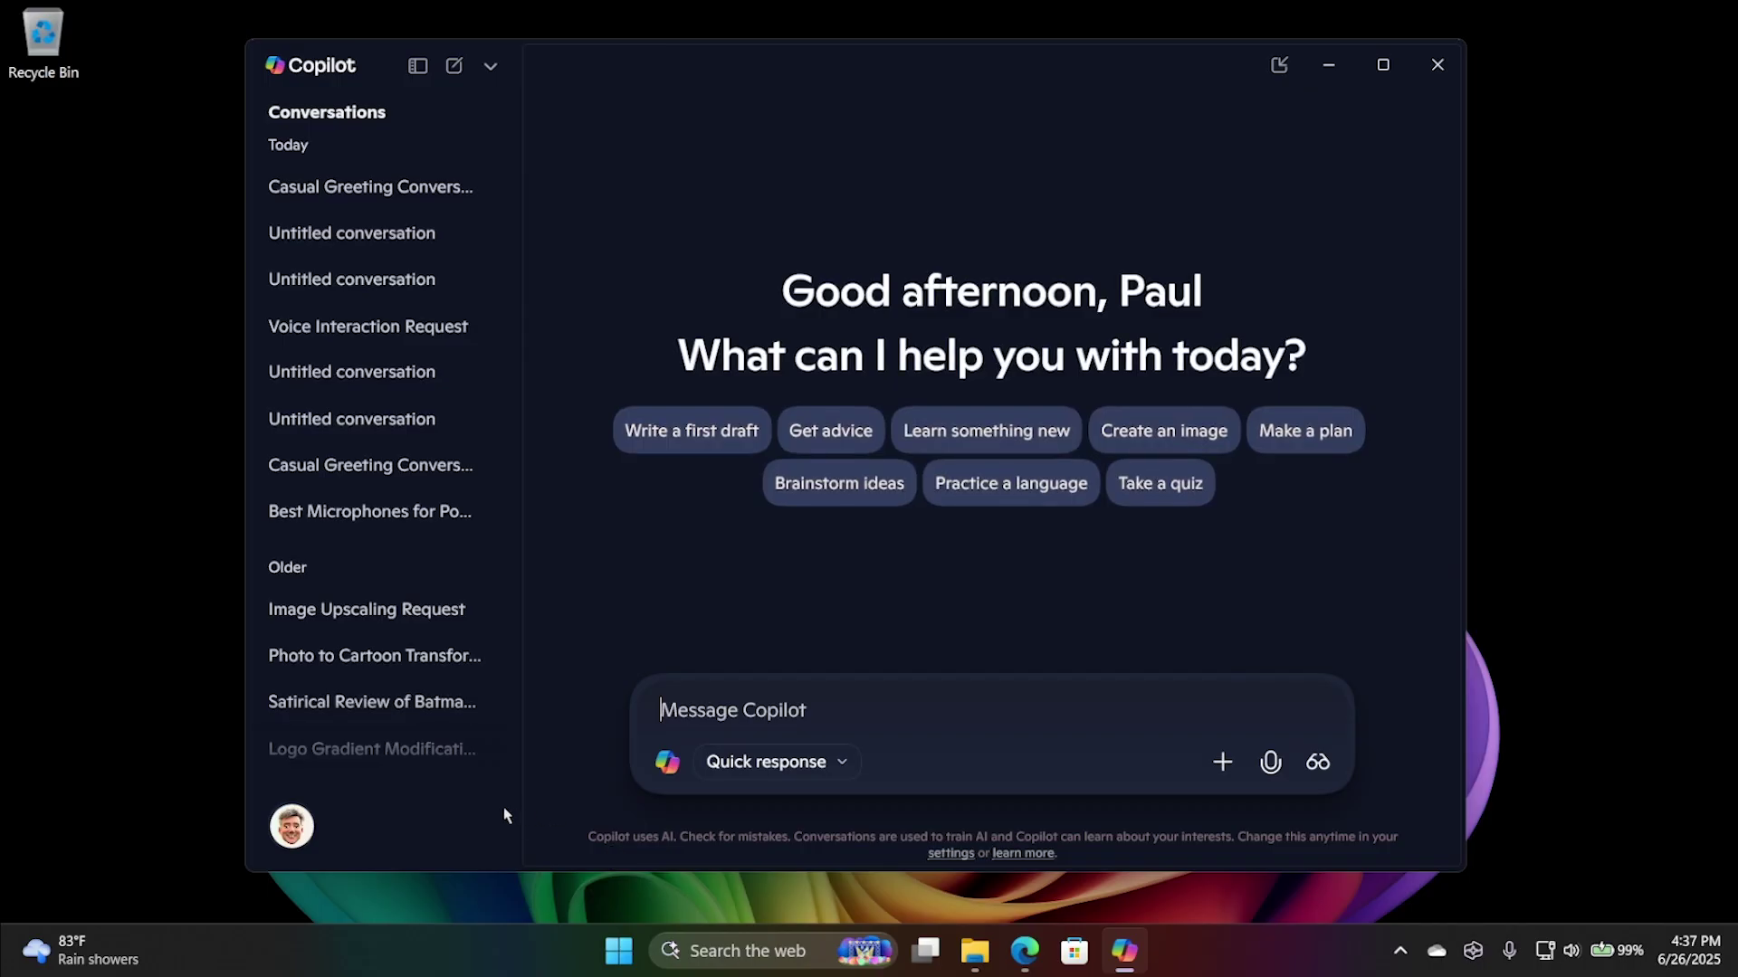
Open Copilot's Settings from the account menu and scroll to the Voice mode section.
click(292, 825)
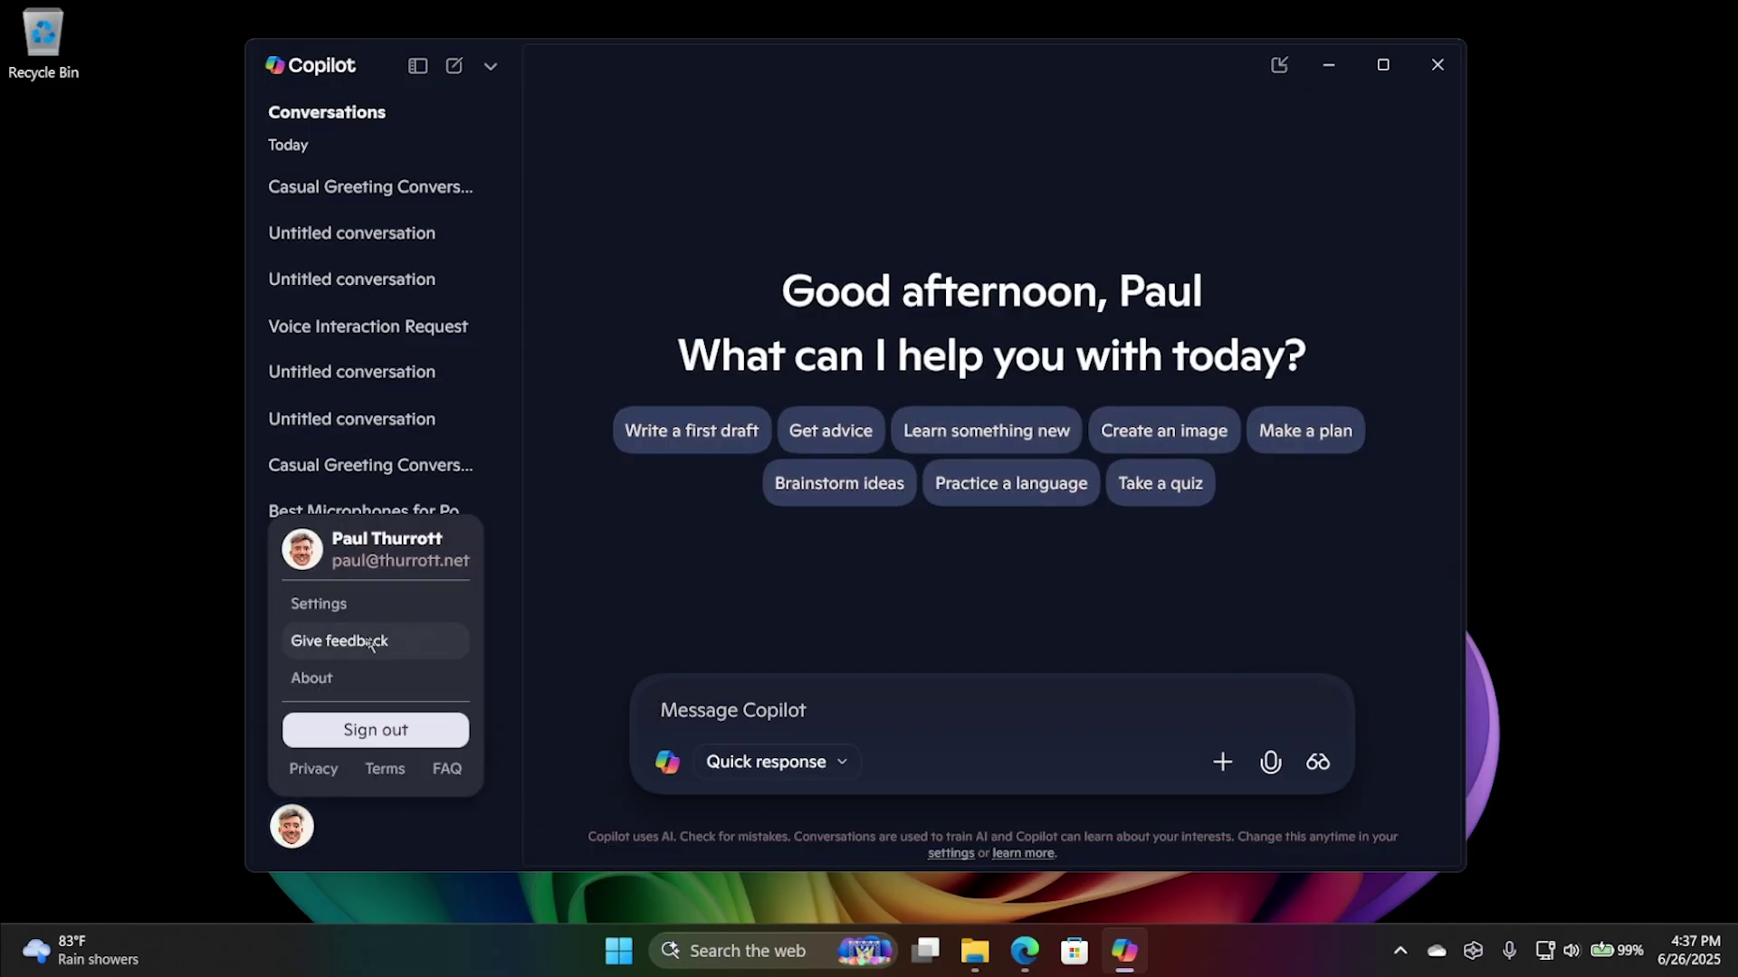
click(387, 606)
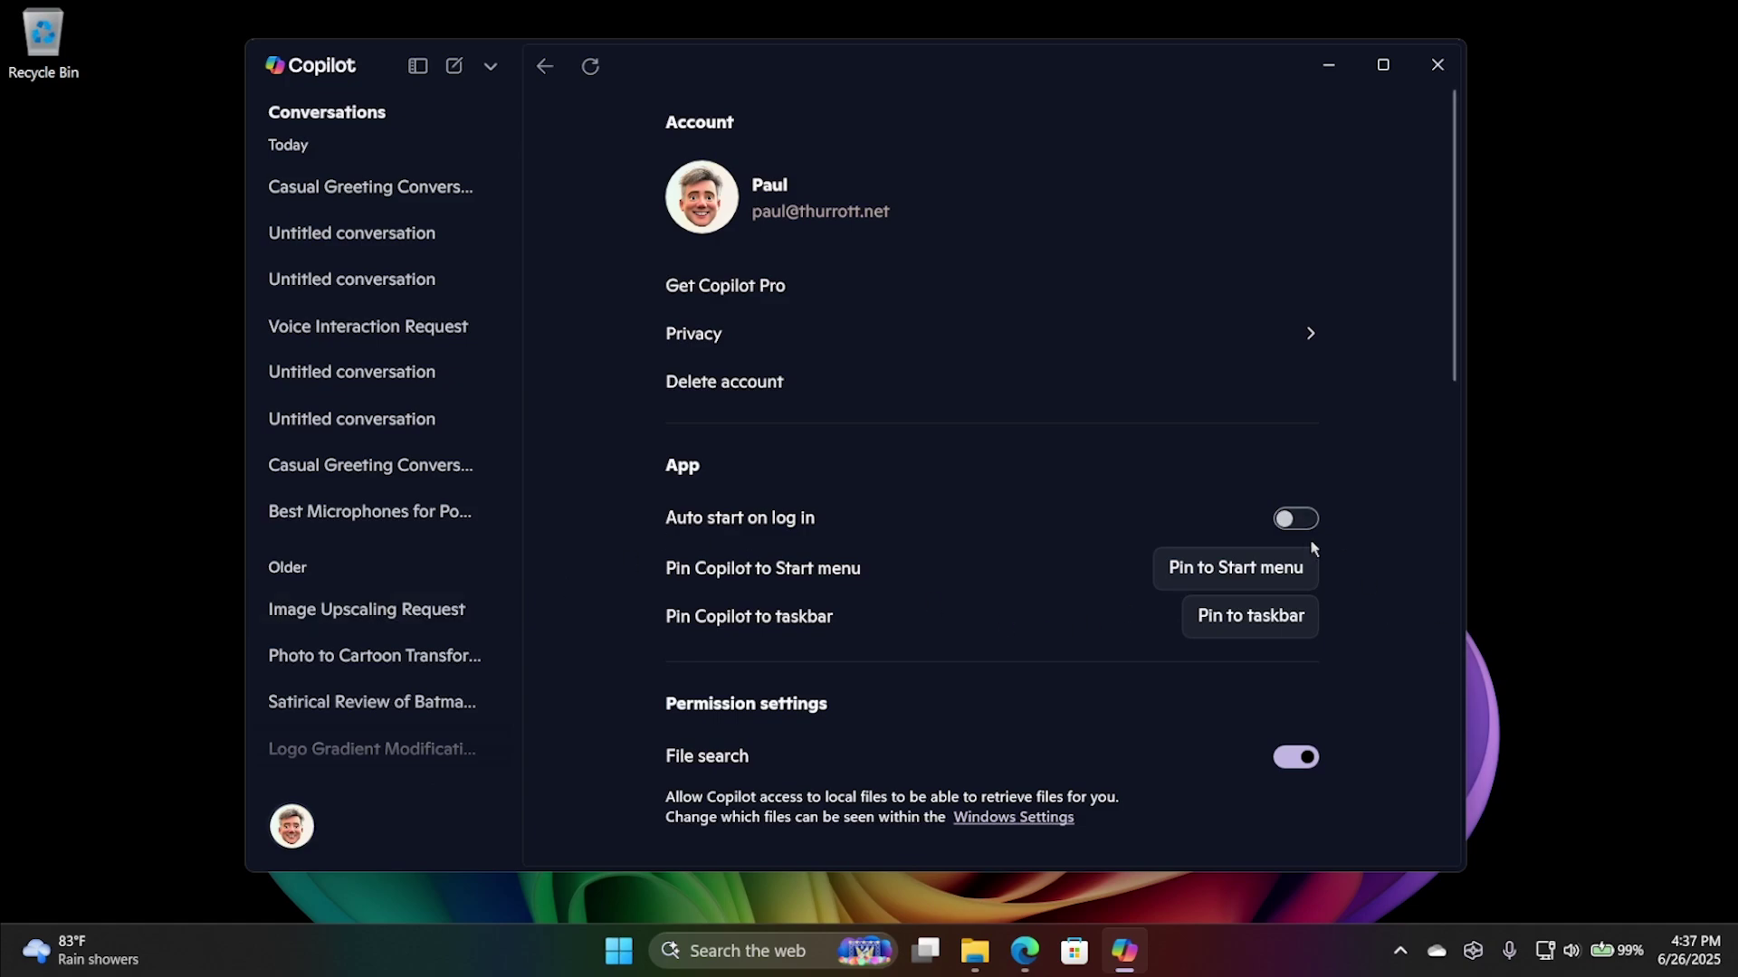
scroll(1351, 641, down, 5)
scroll(1352, 640, up, 3)
scroll(1352, 641, up, 2)
scroll(1374, 488, down, 4)
scroll(1373, 489, down, 3)
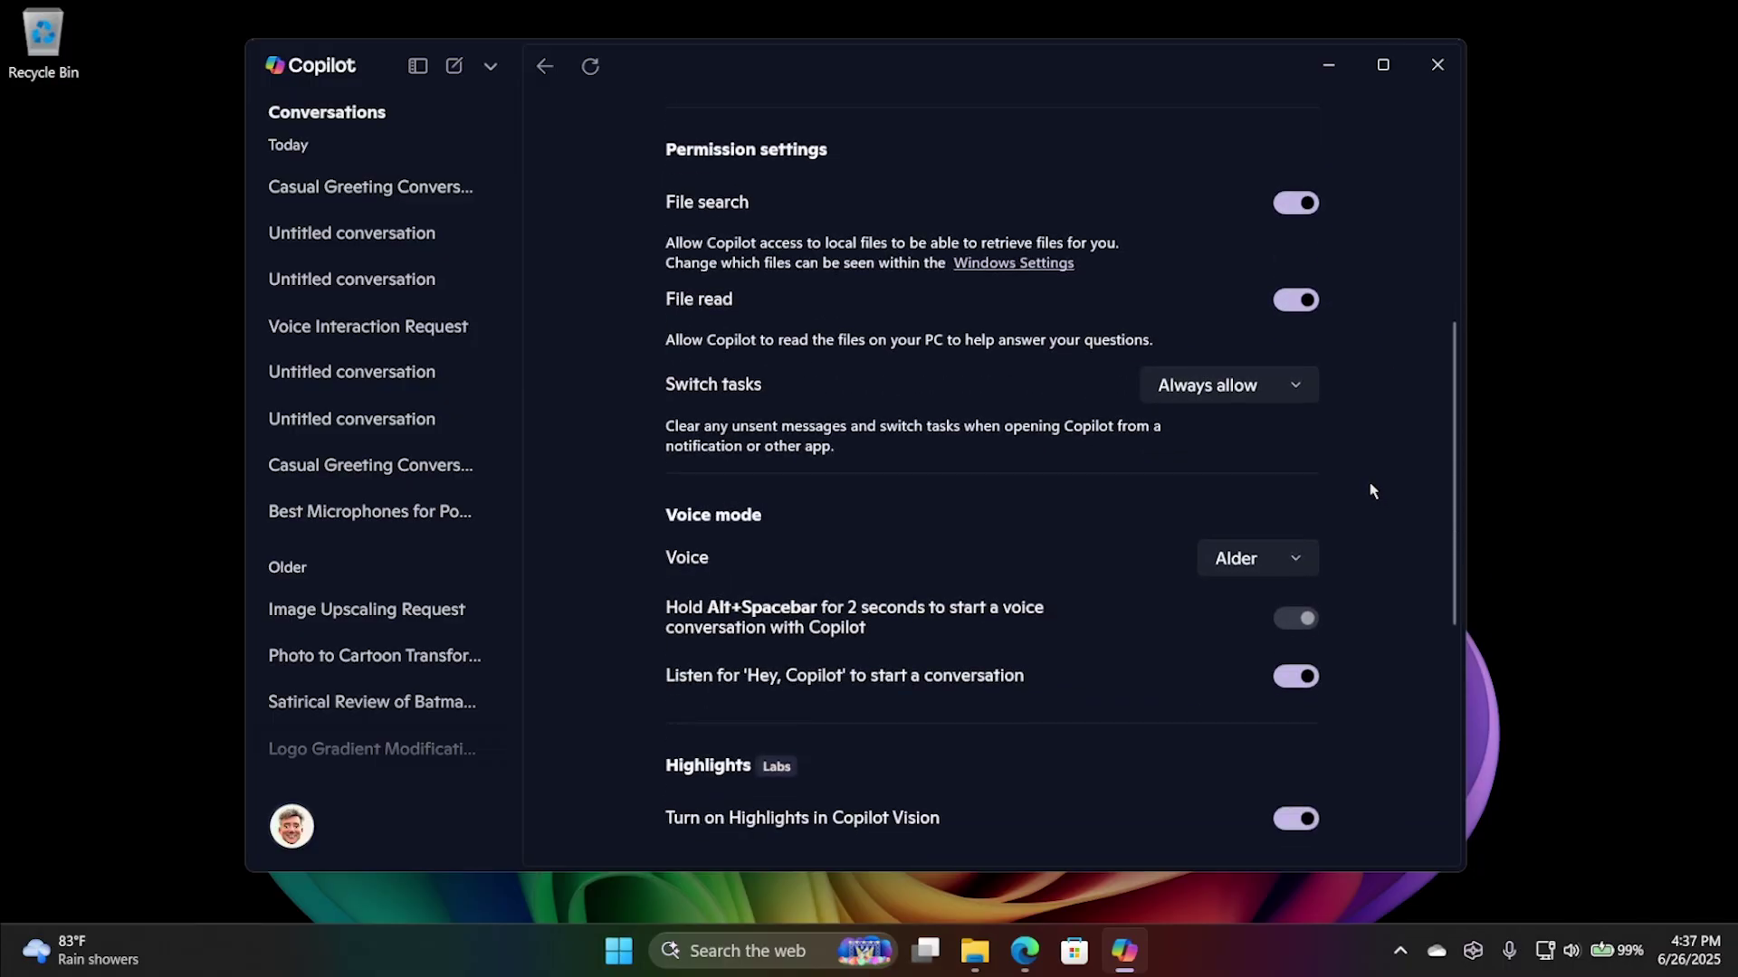
scroll(1373, 489, down, 4)
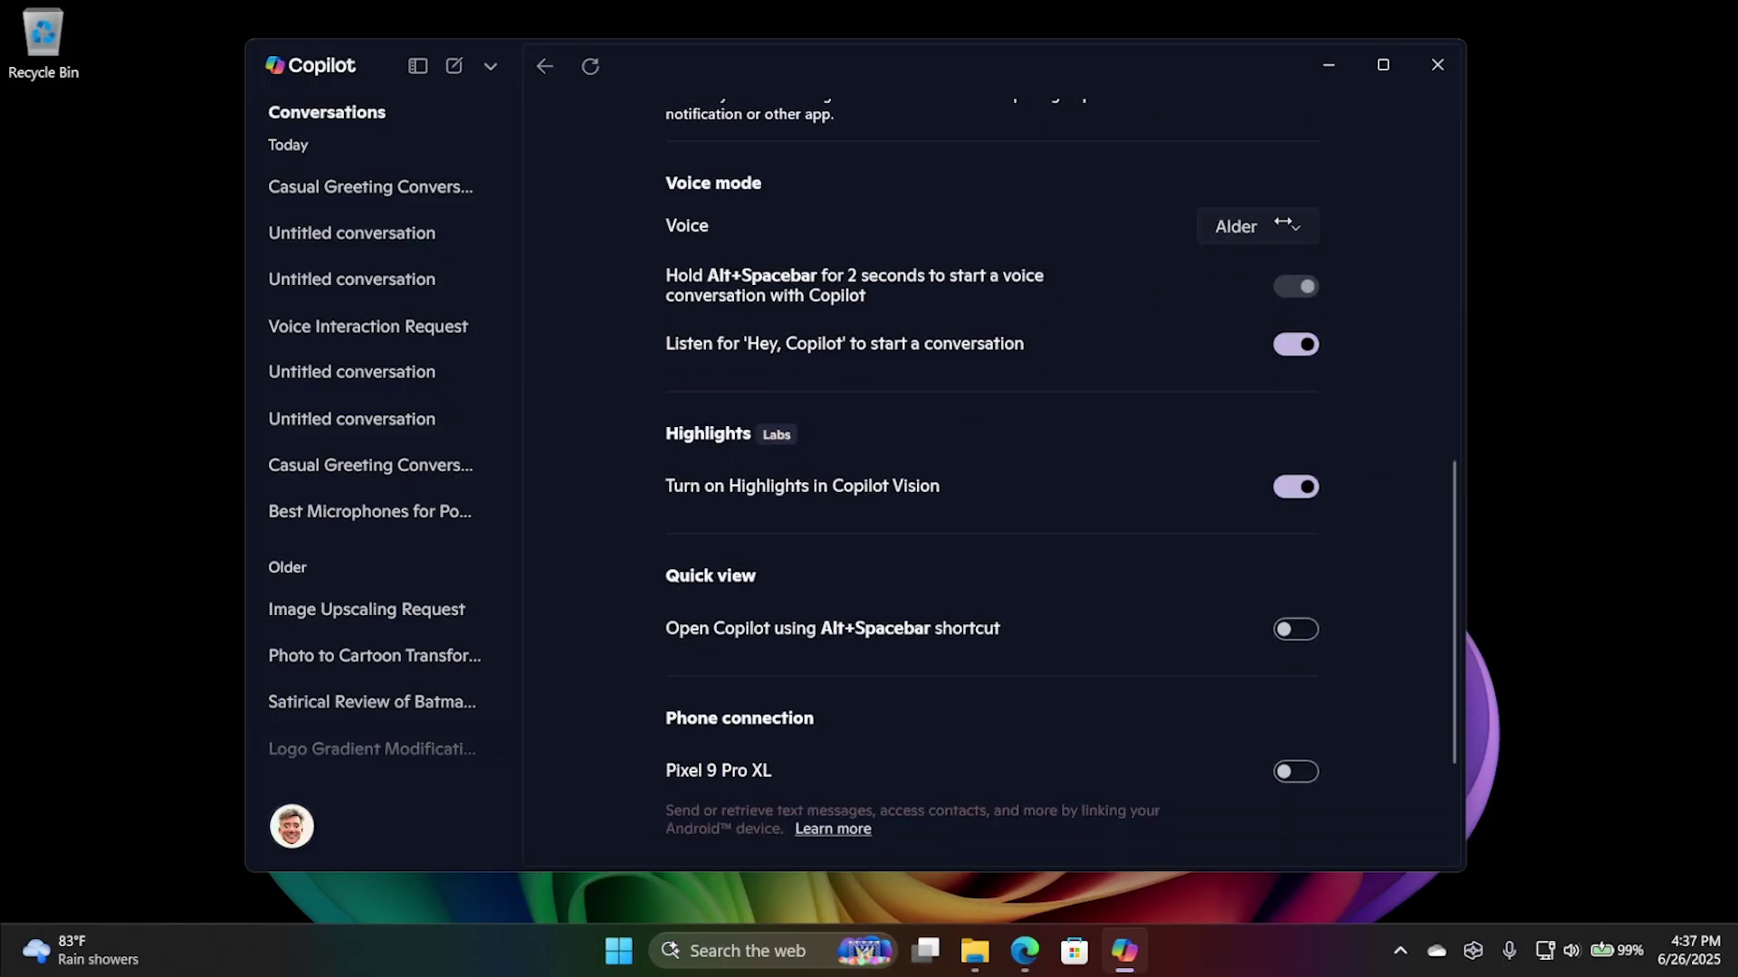
Review the available voices and keep Alder as the Copilot voice.
click(1278, 226)
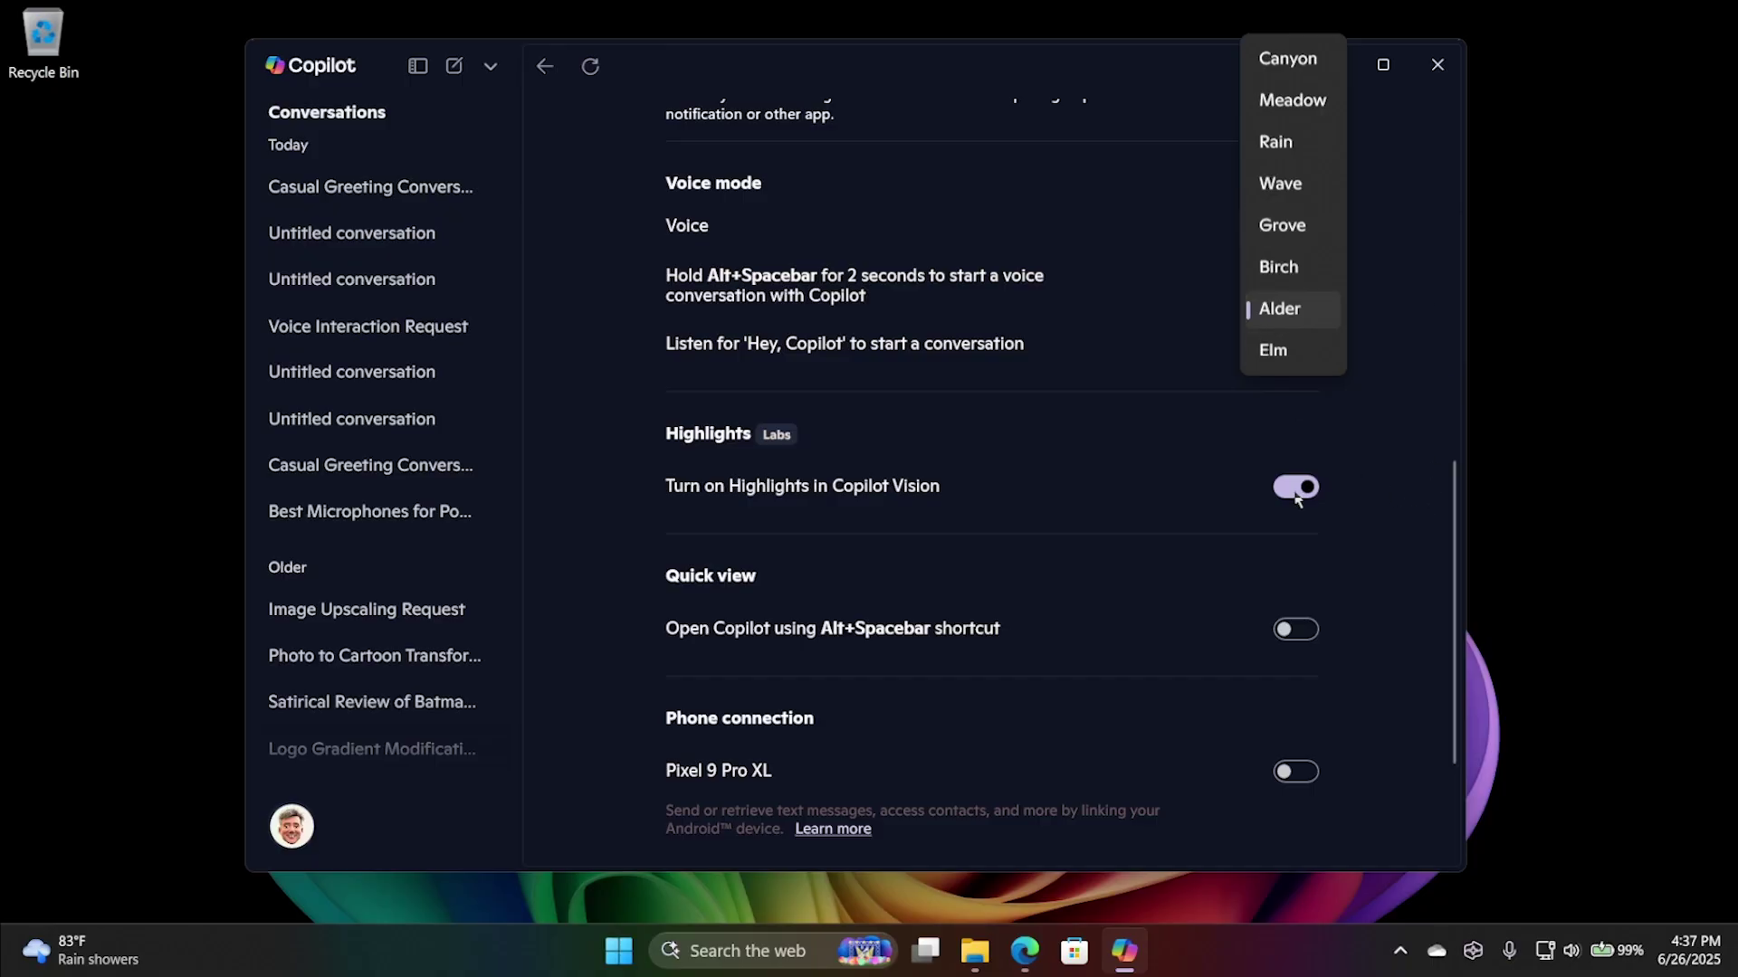
click(1401, 311)
scroll(1405, 540, up, 3)
scroll(1404, 541, up, 3)
click(1291, 667)
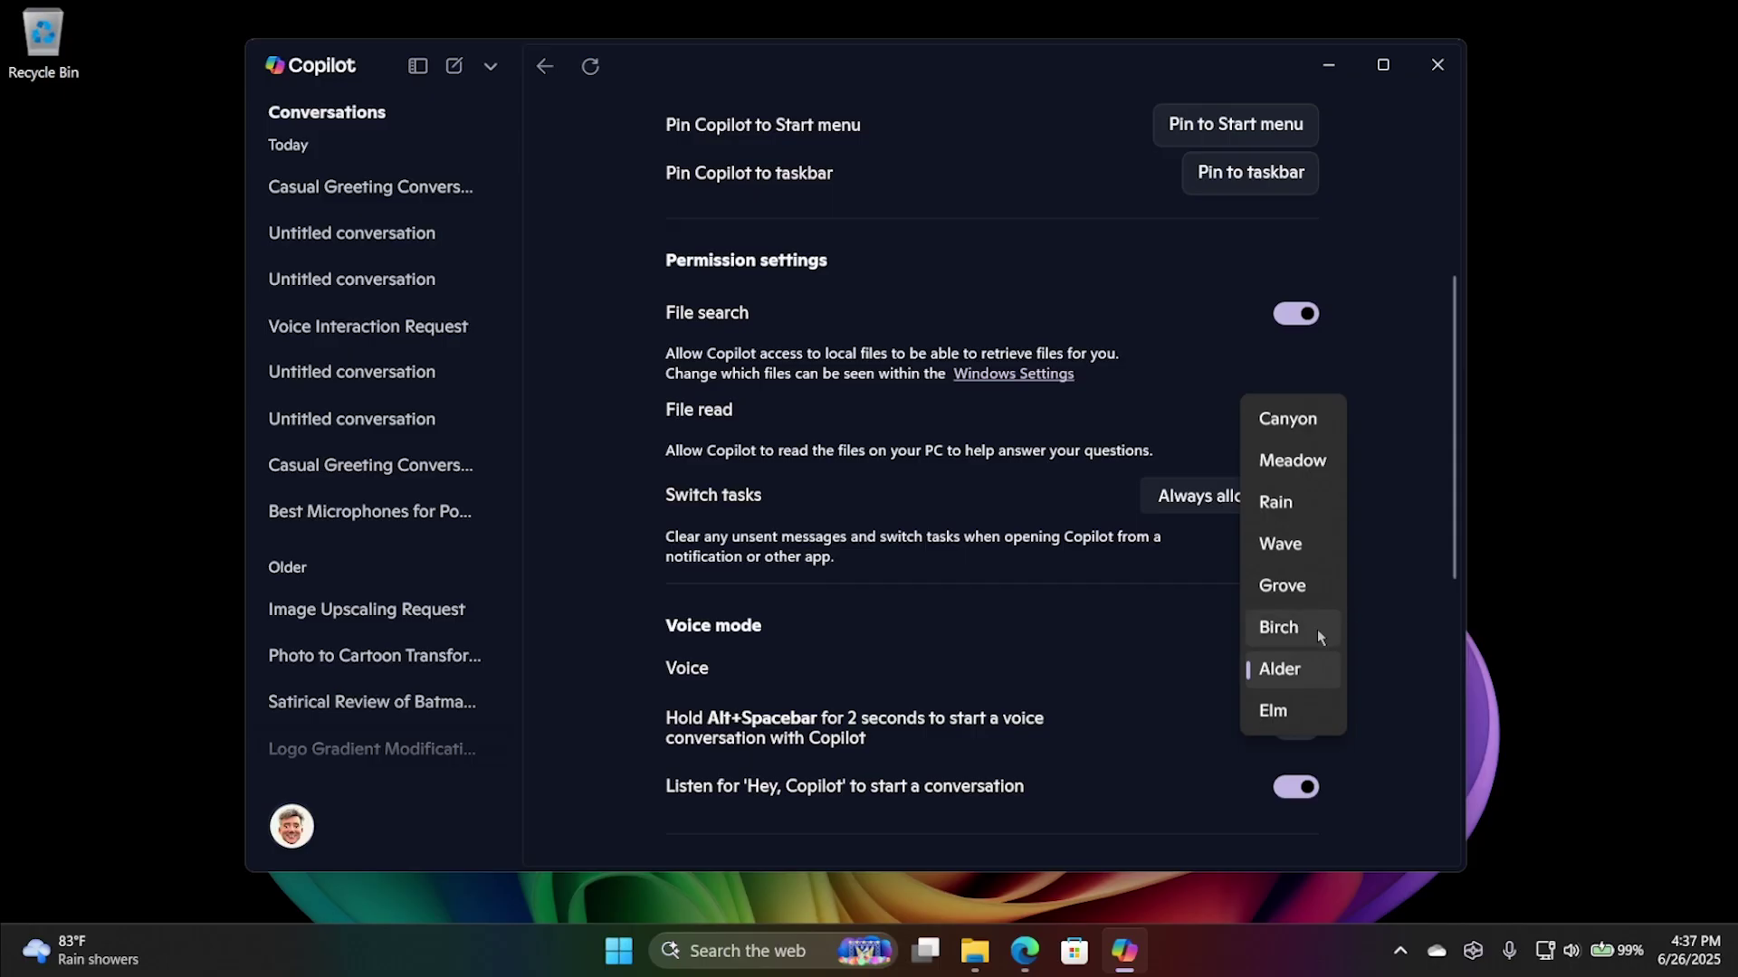
click(1400, 473)
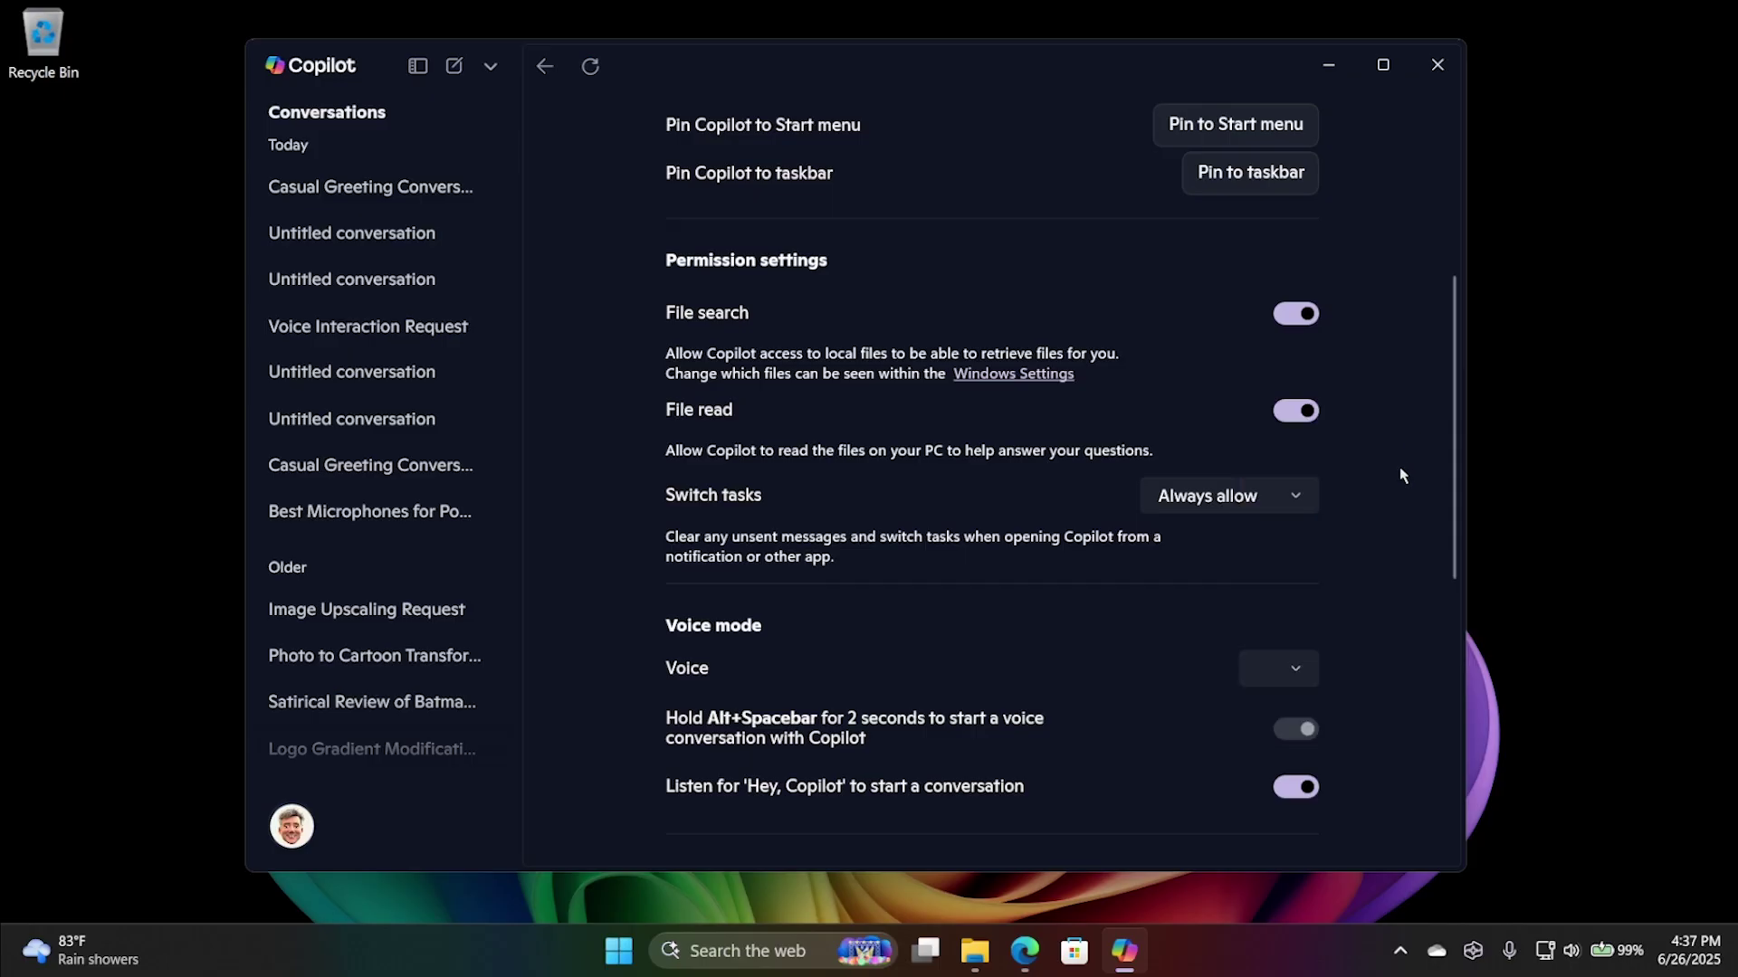
scroll(1417, 662, down, 4)
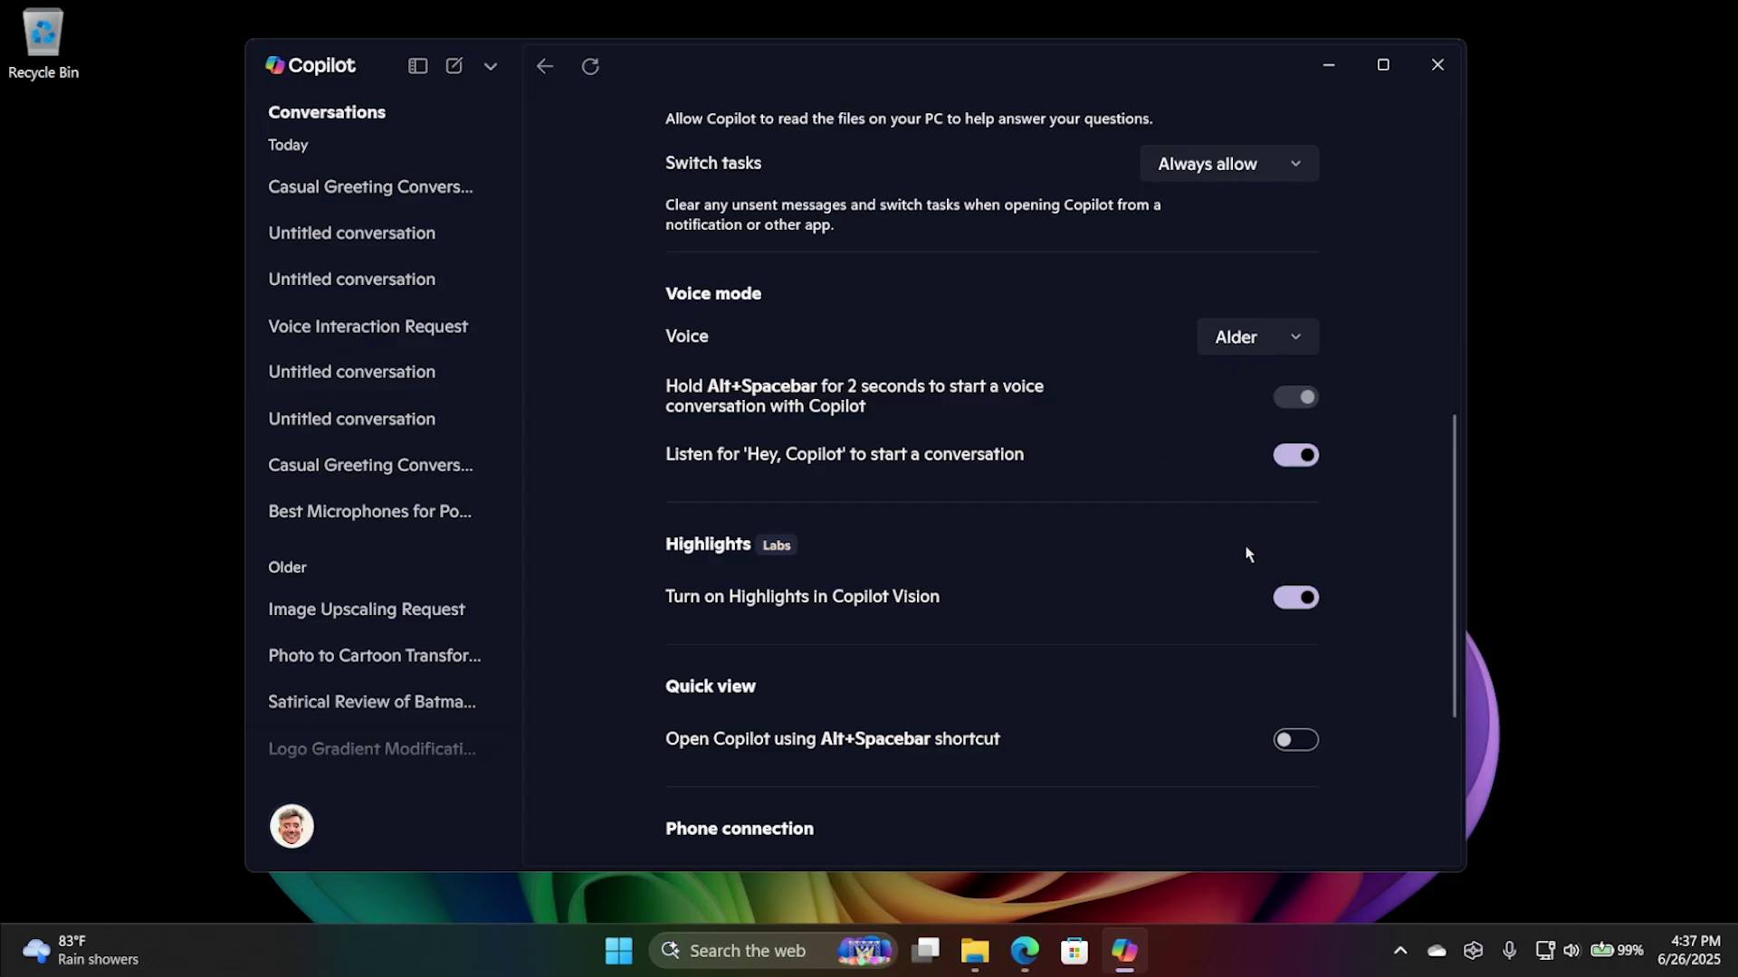
scroll(1384, 595, up, 10)
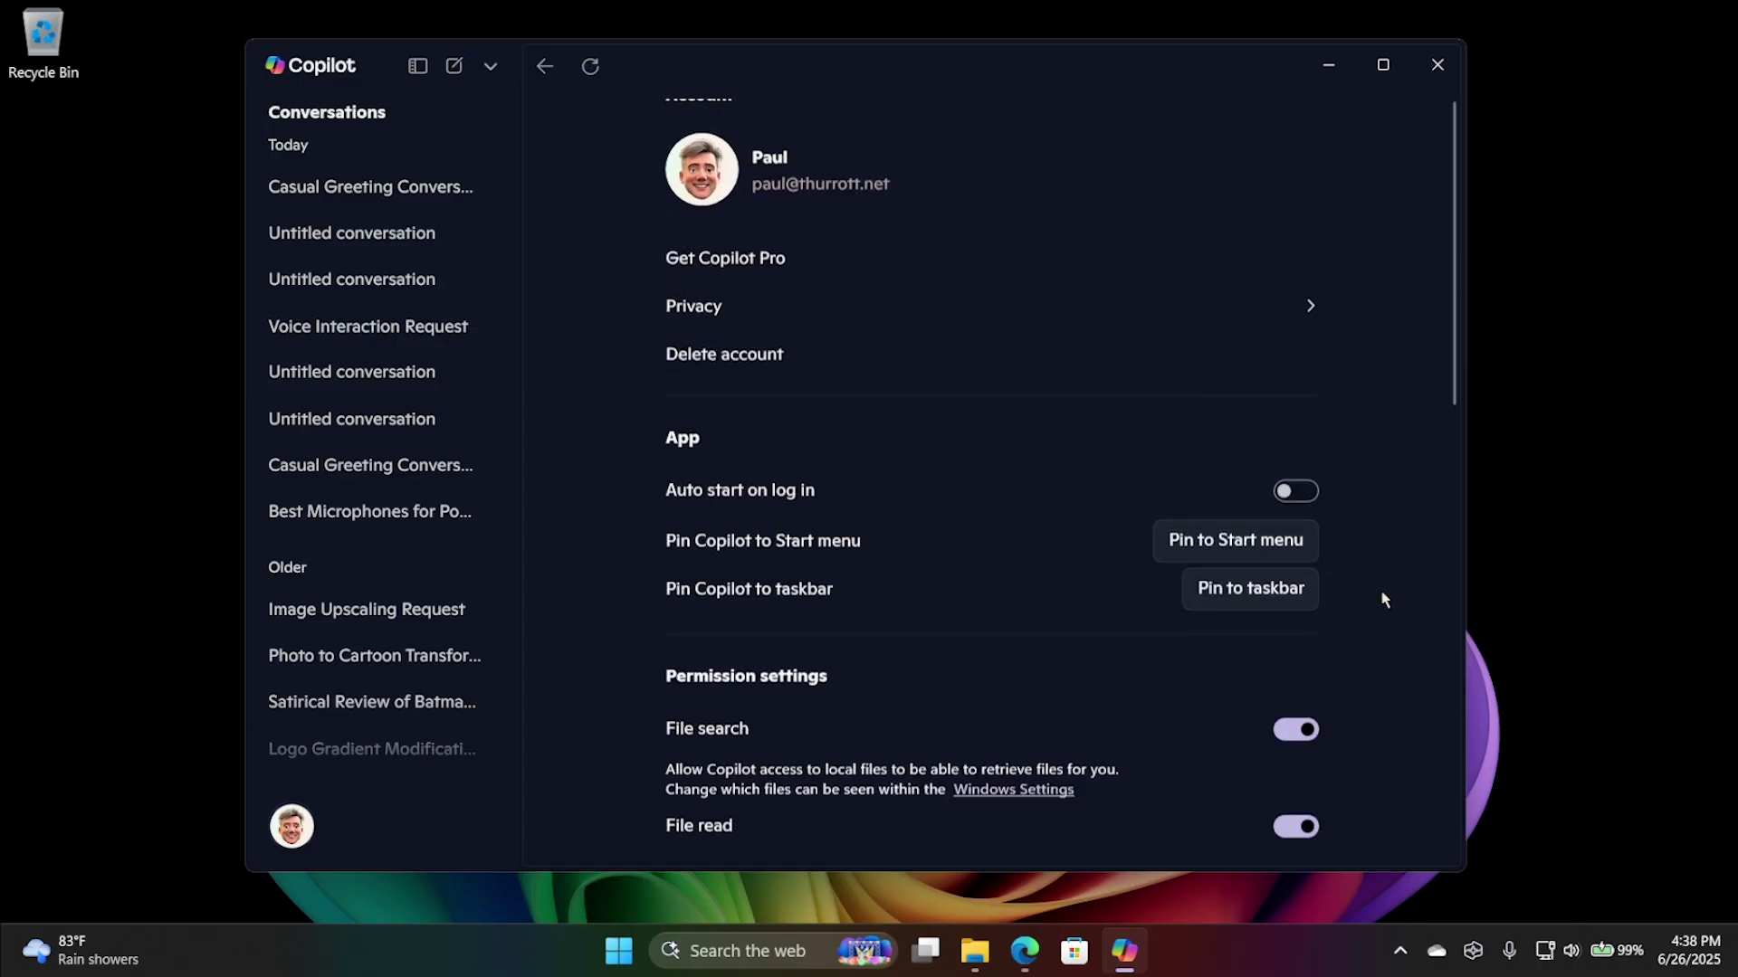
Close Copilot and open the Recall quick panel from the system tray.
click(1439, 66)
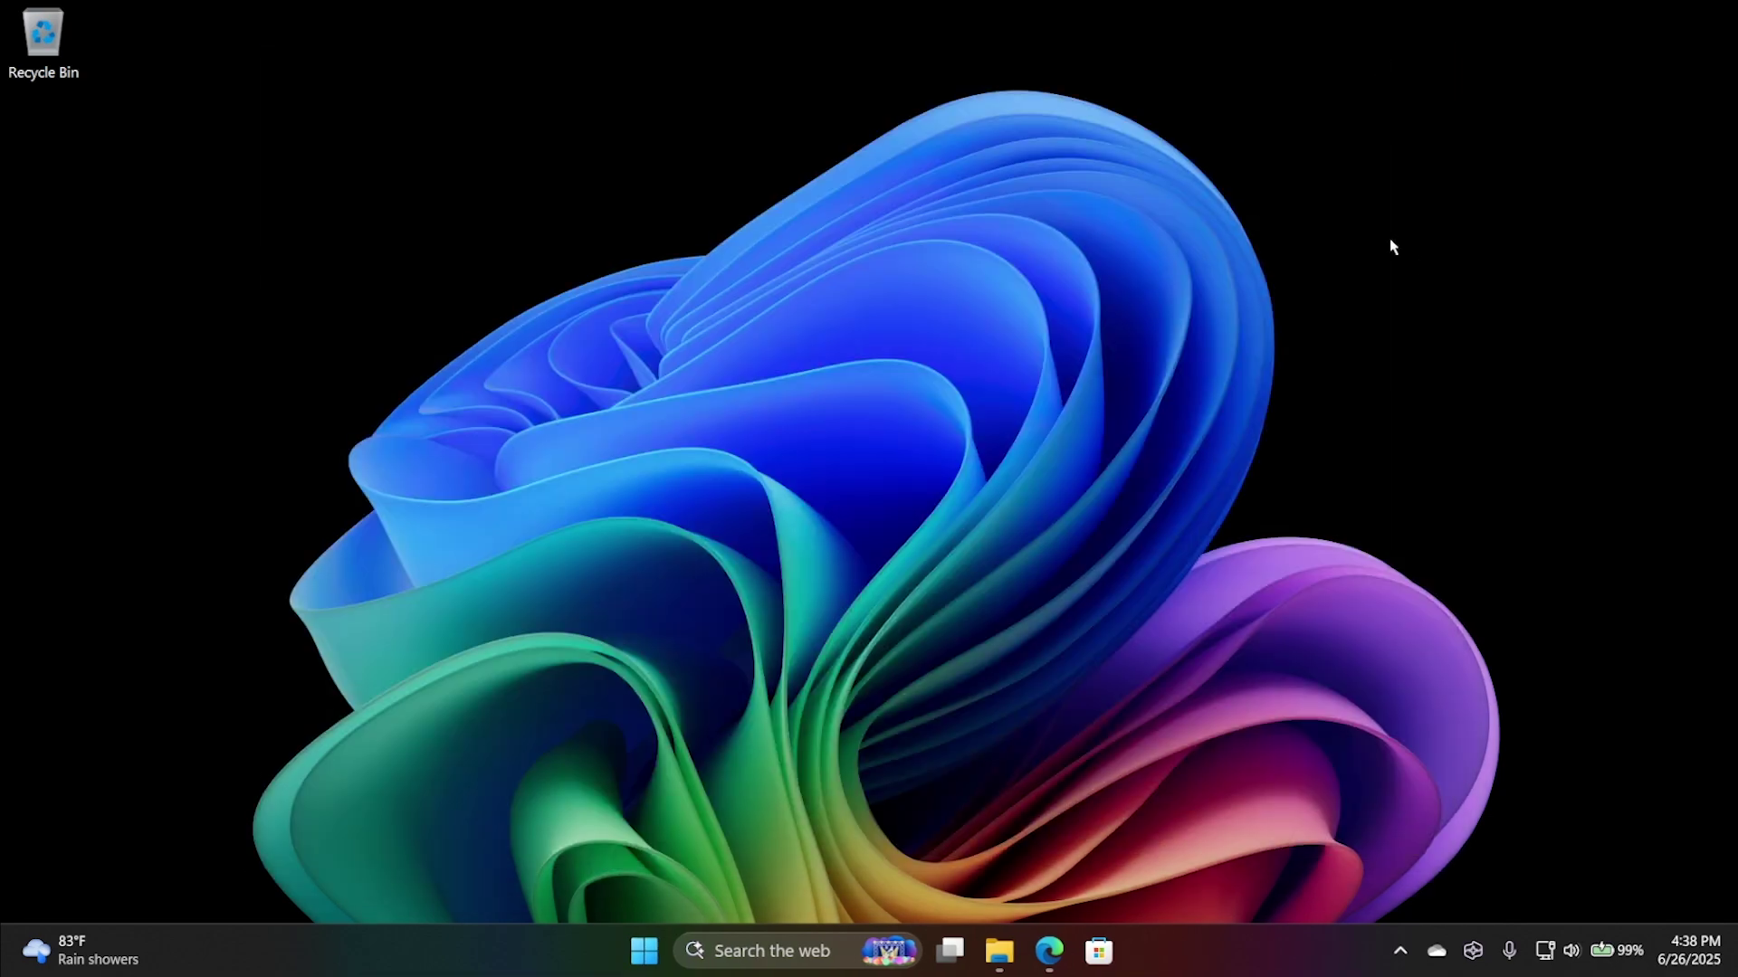
click(1473, 959)
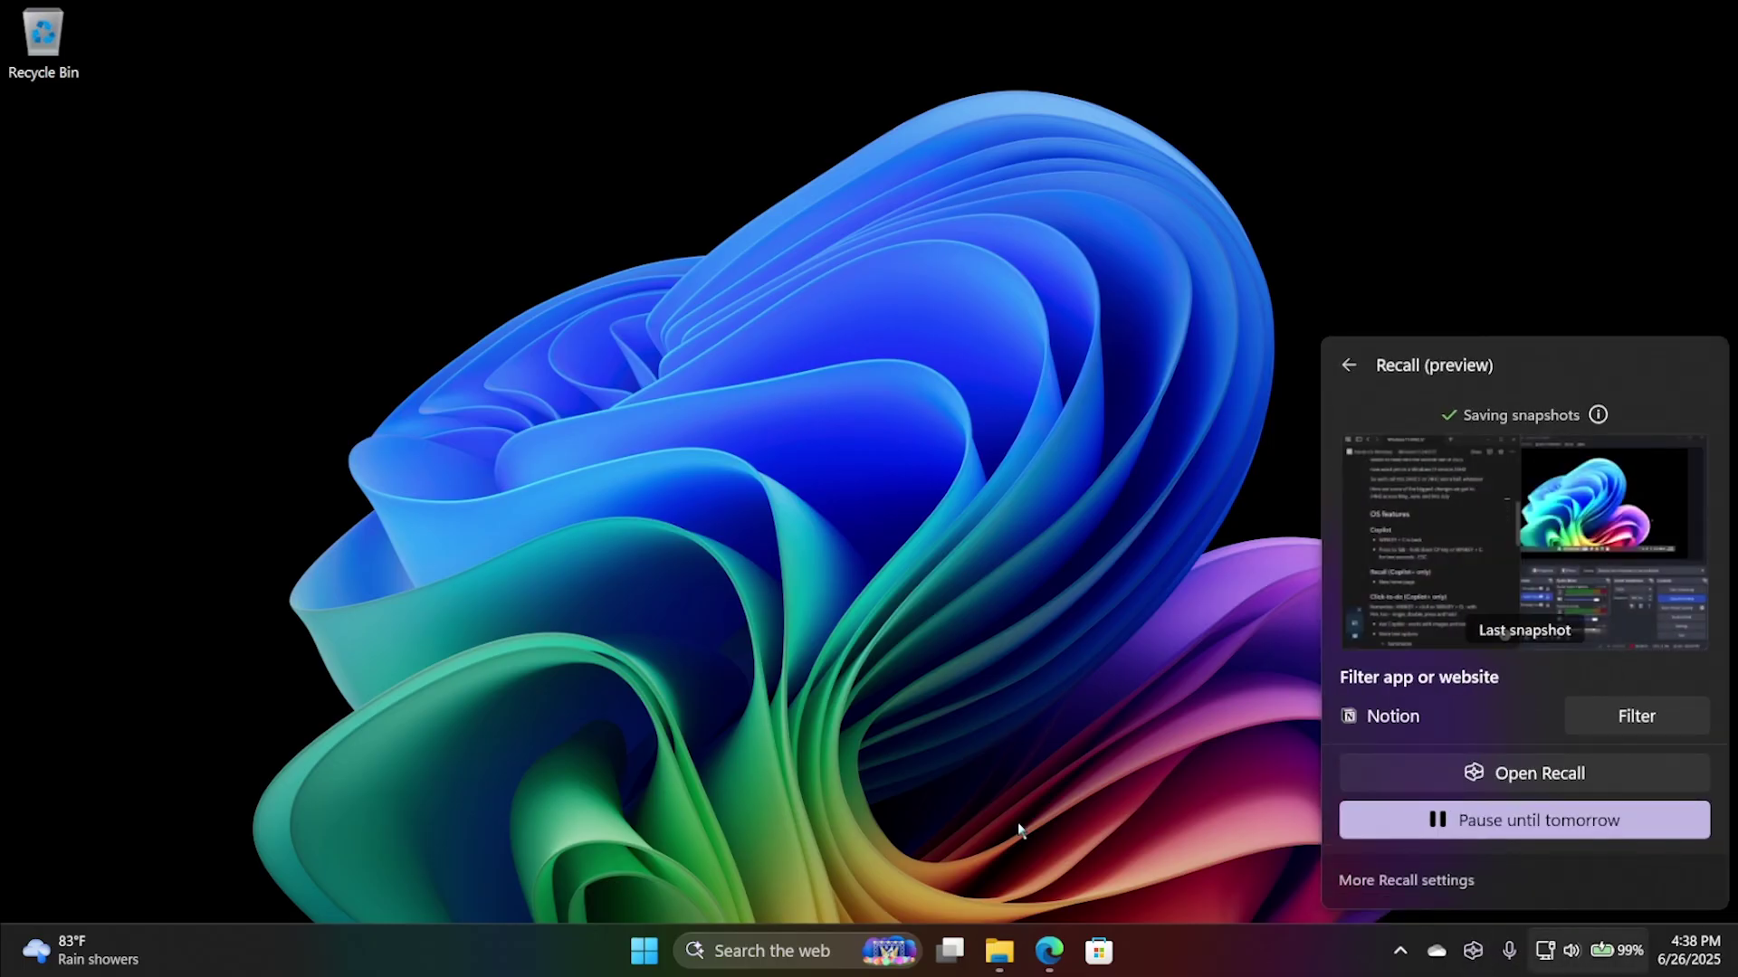
click(1056, 860)
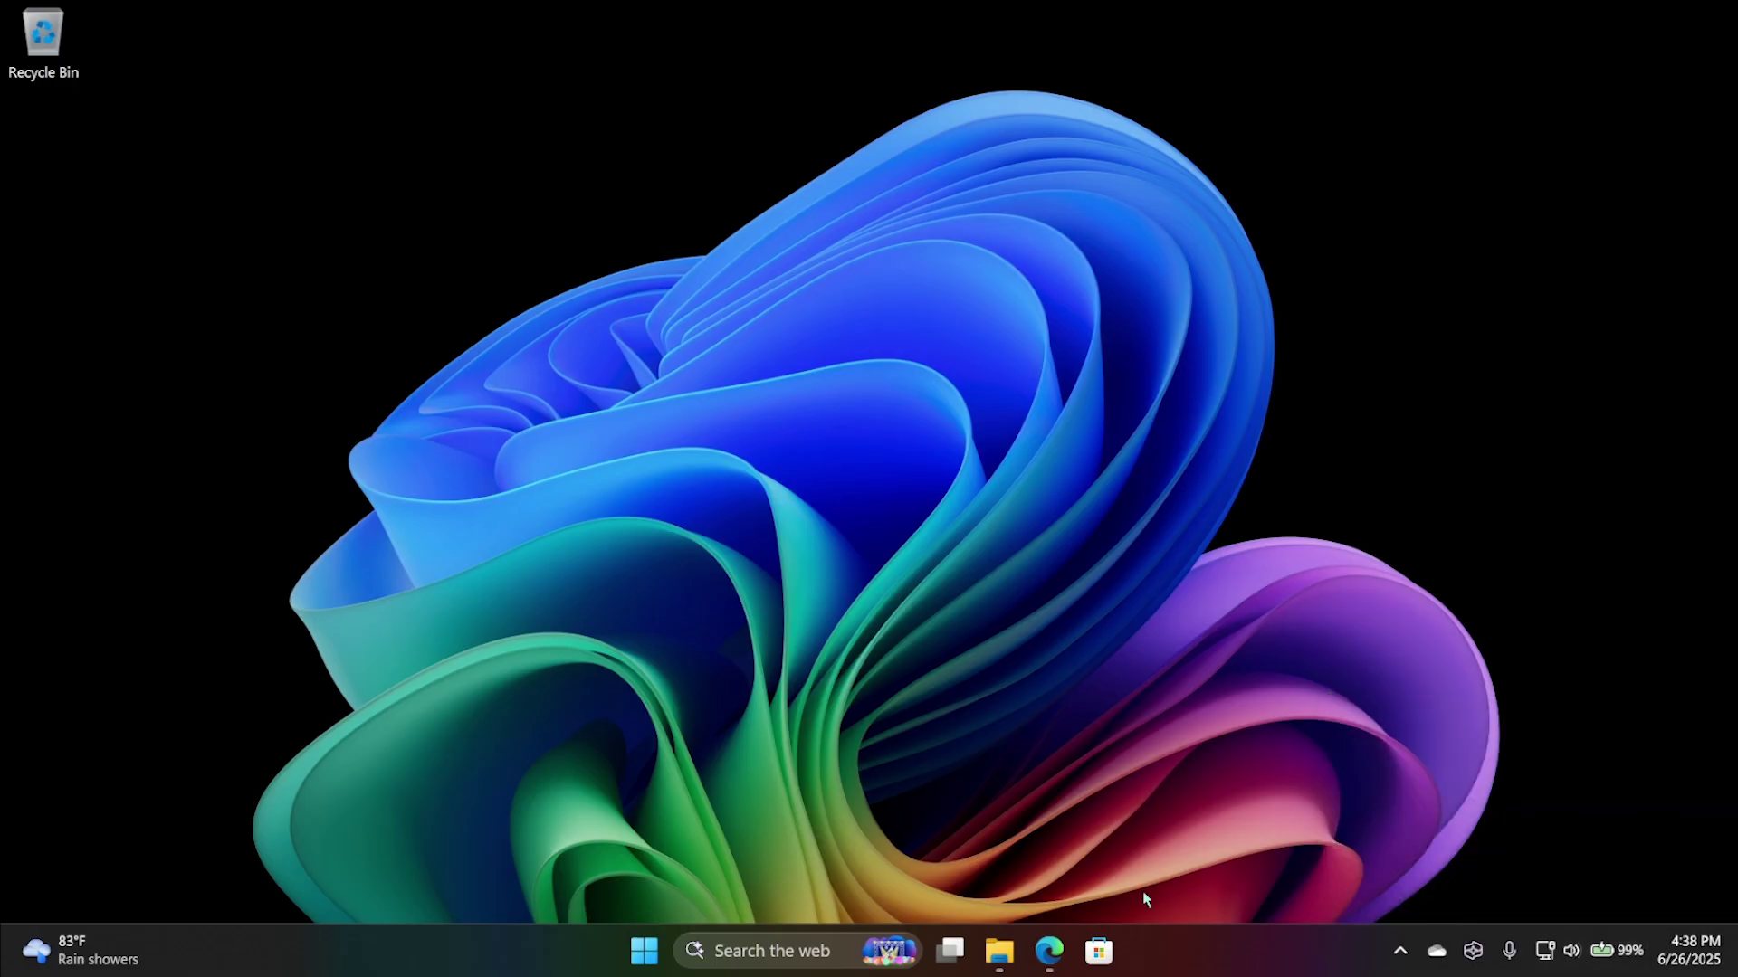
click(1483, 955)
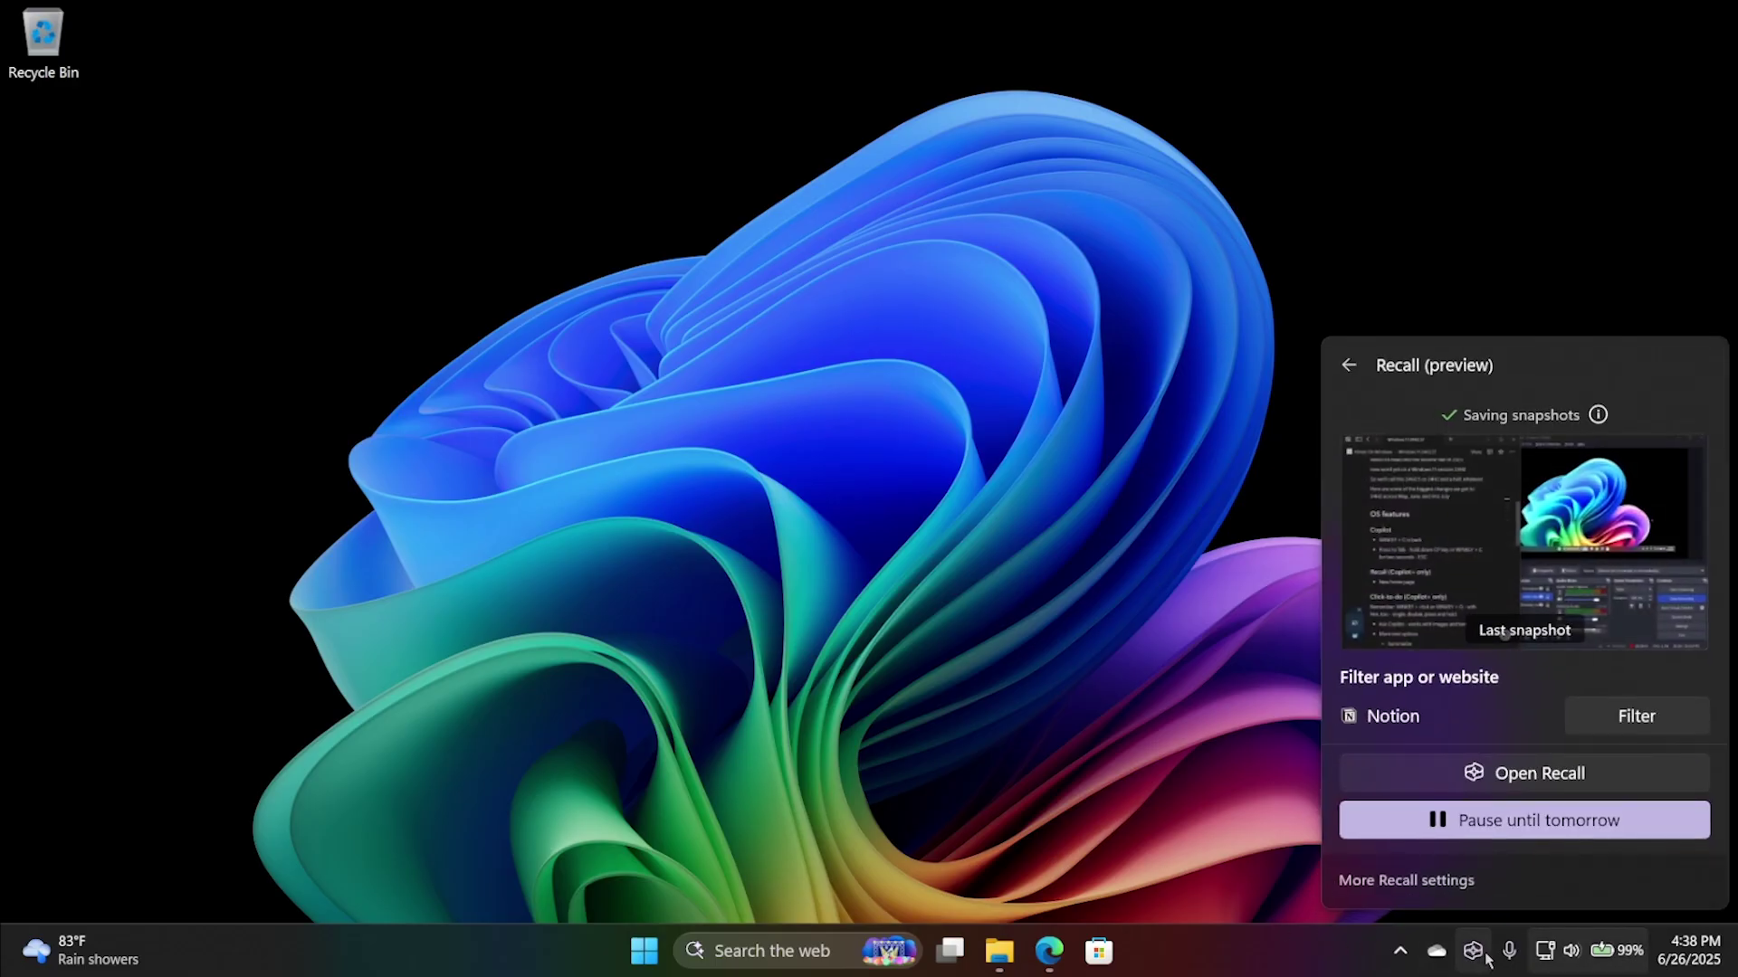
Open Recall, step back to the 4:36 PM snapshot, dismiss the Zoom crash dialog, return Home.
click(1569, 777)
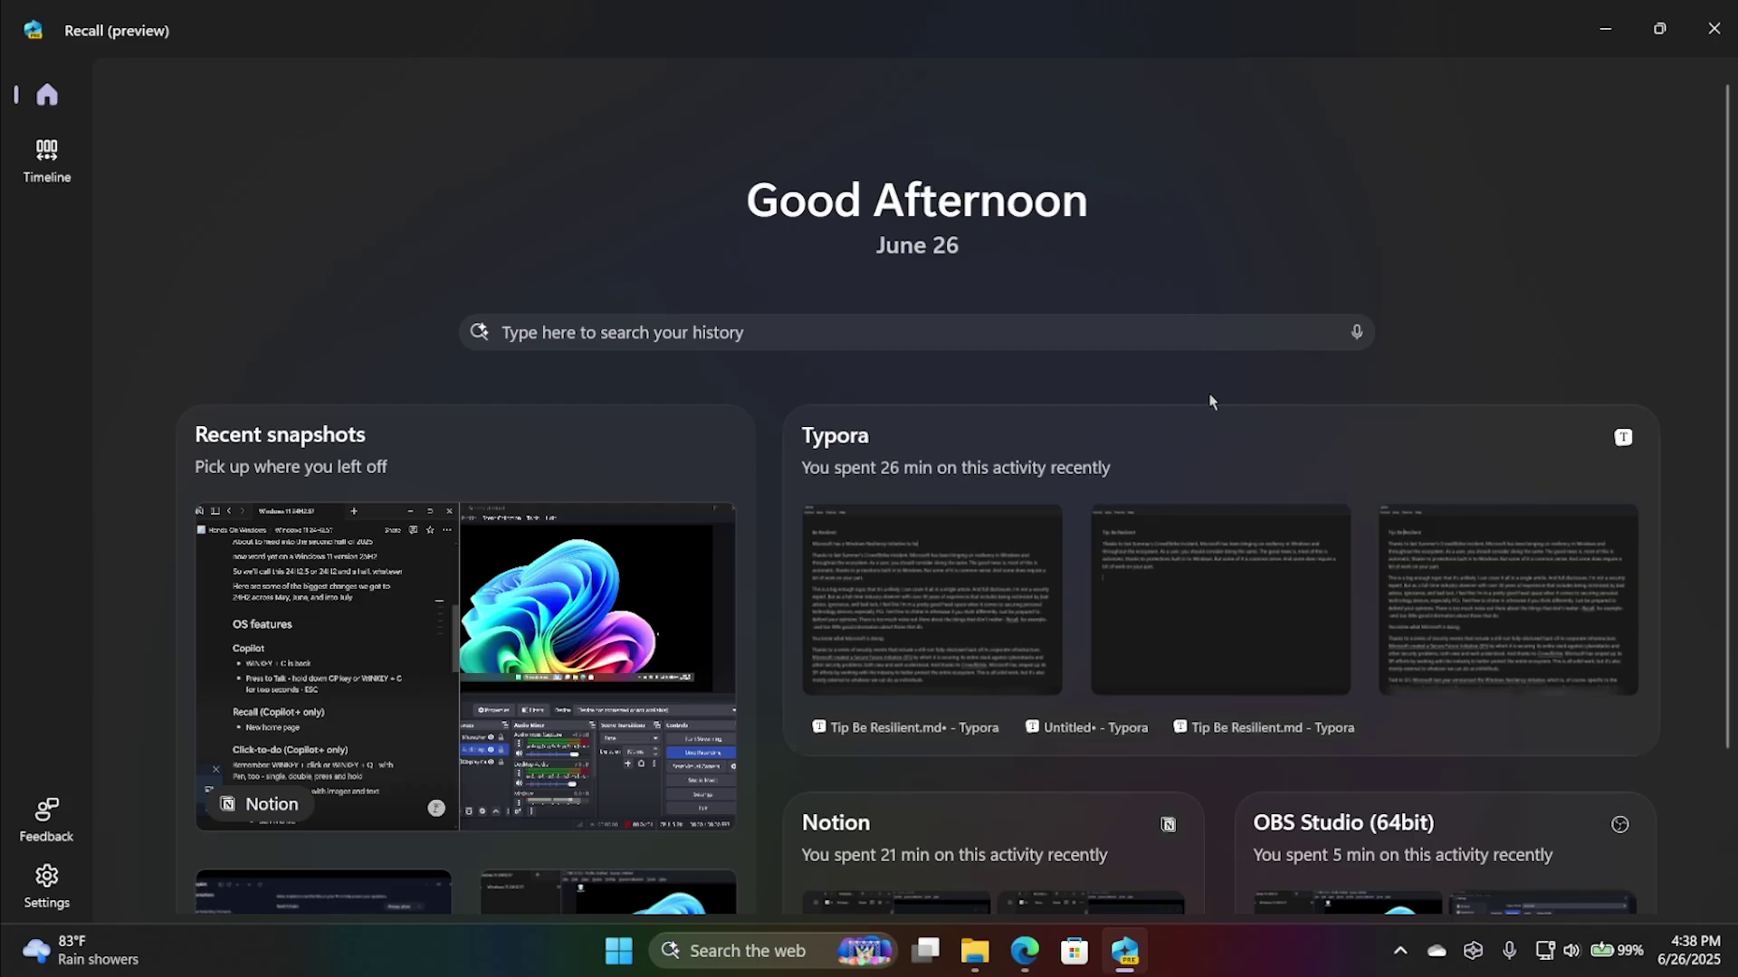
click(60, 165)
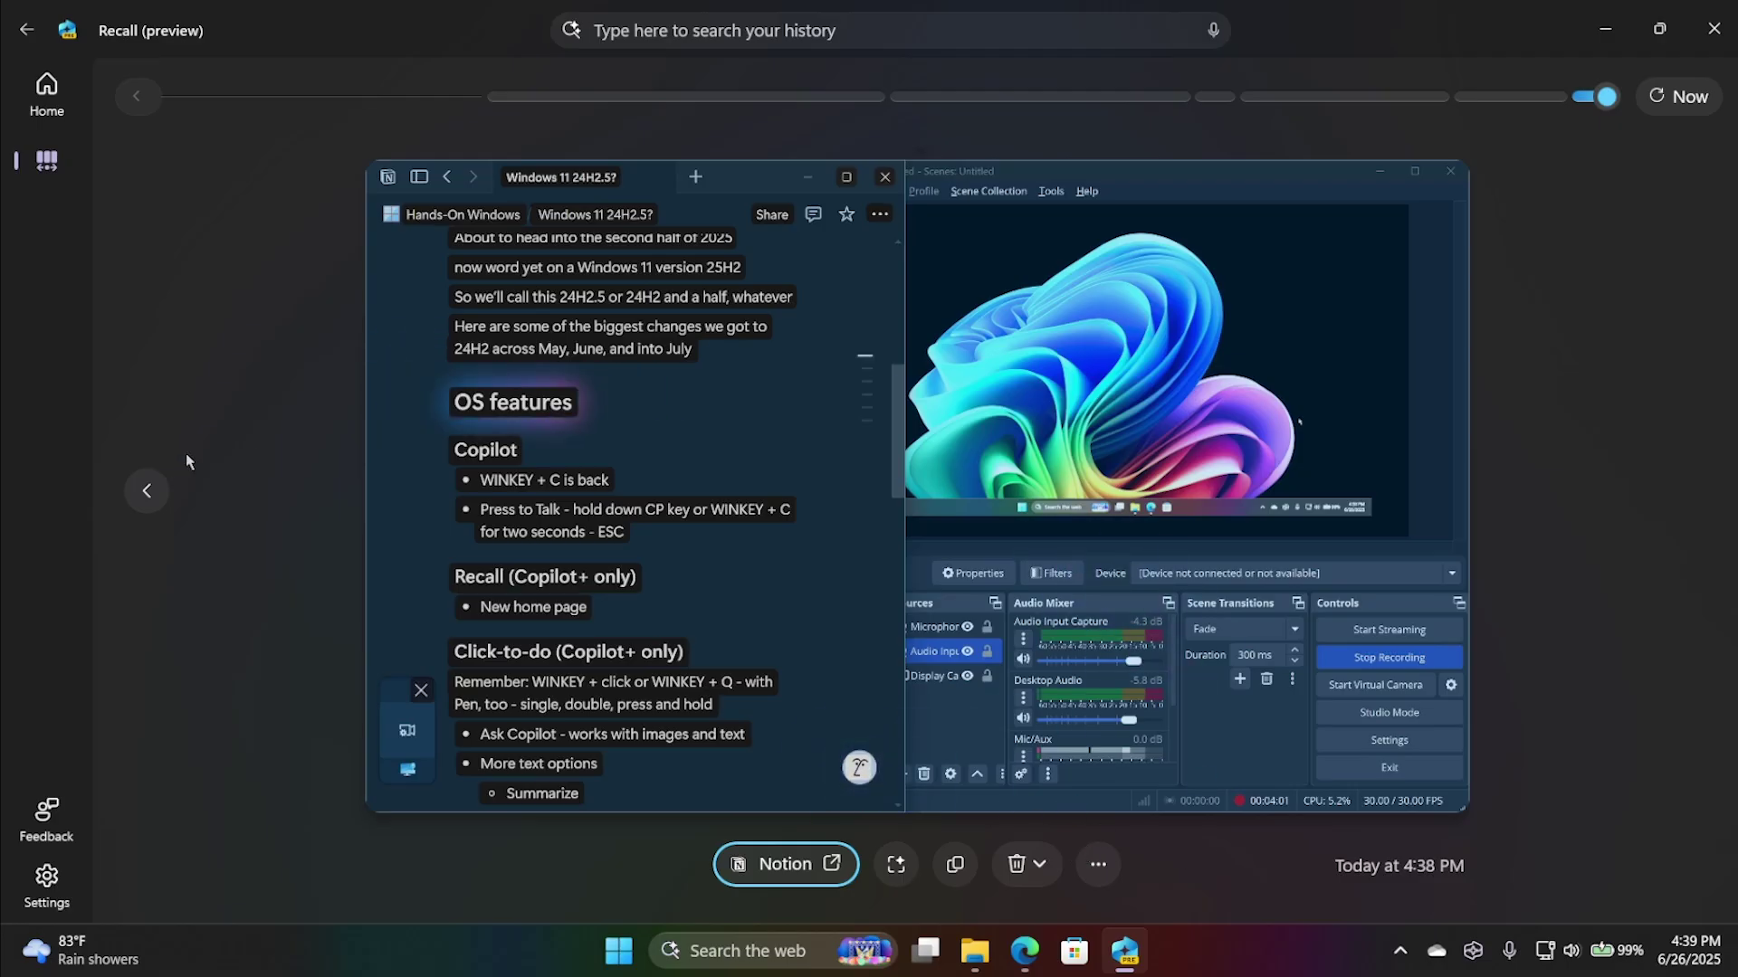
click(148, 492)
click(141, 499)
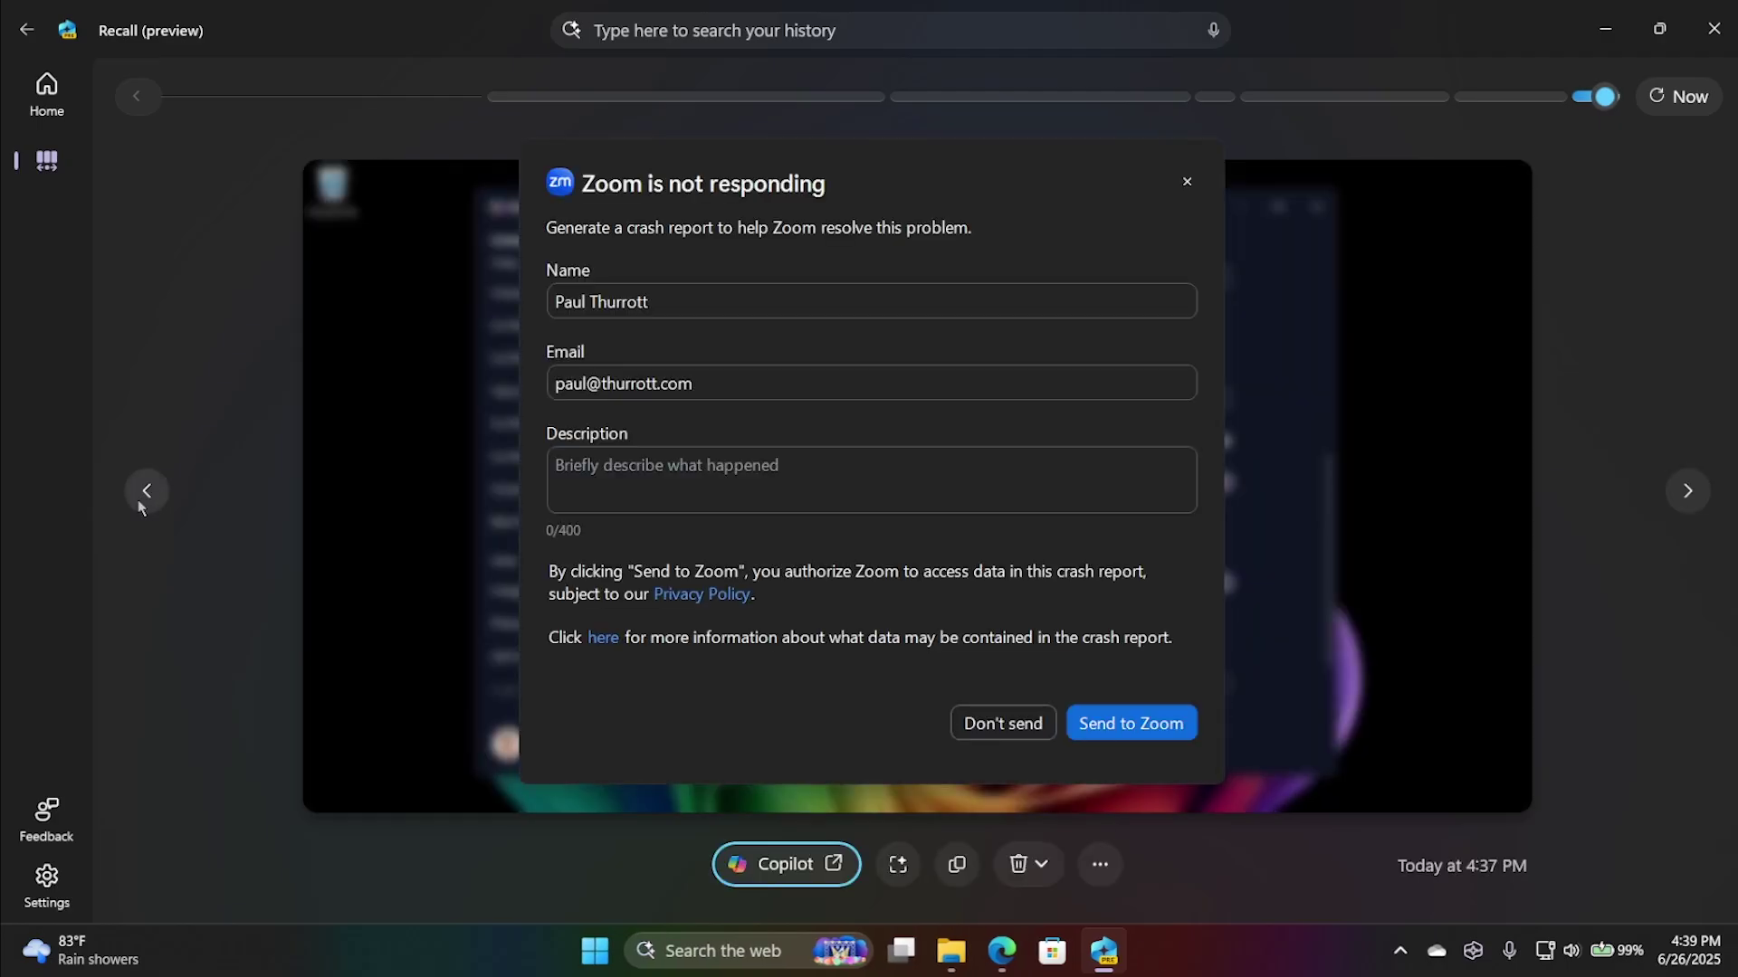
click(146, 497)
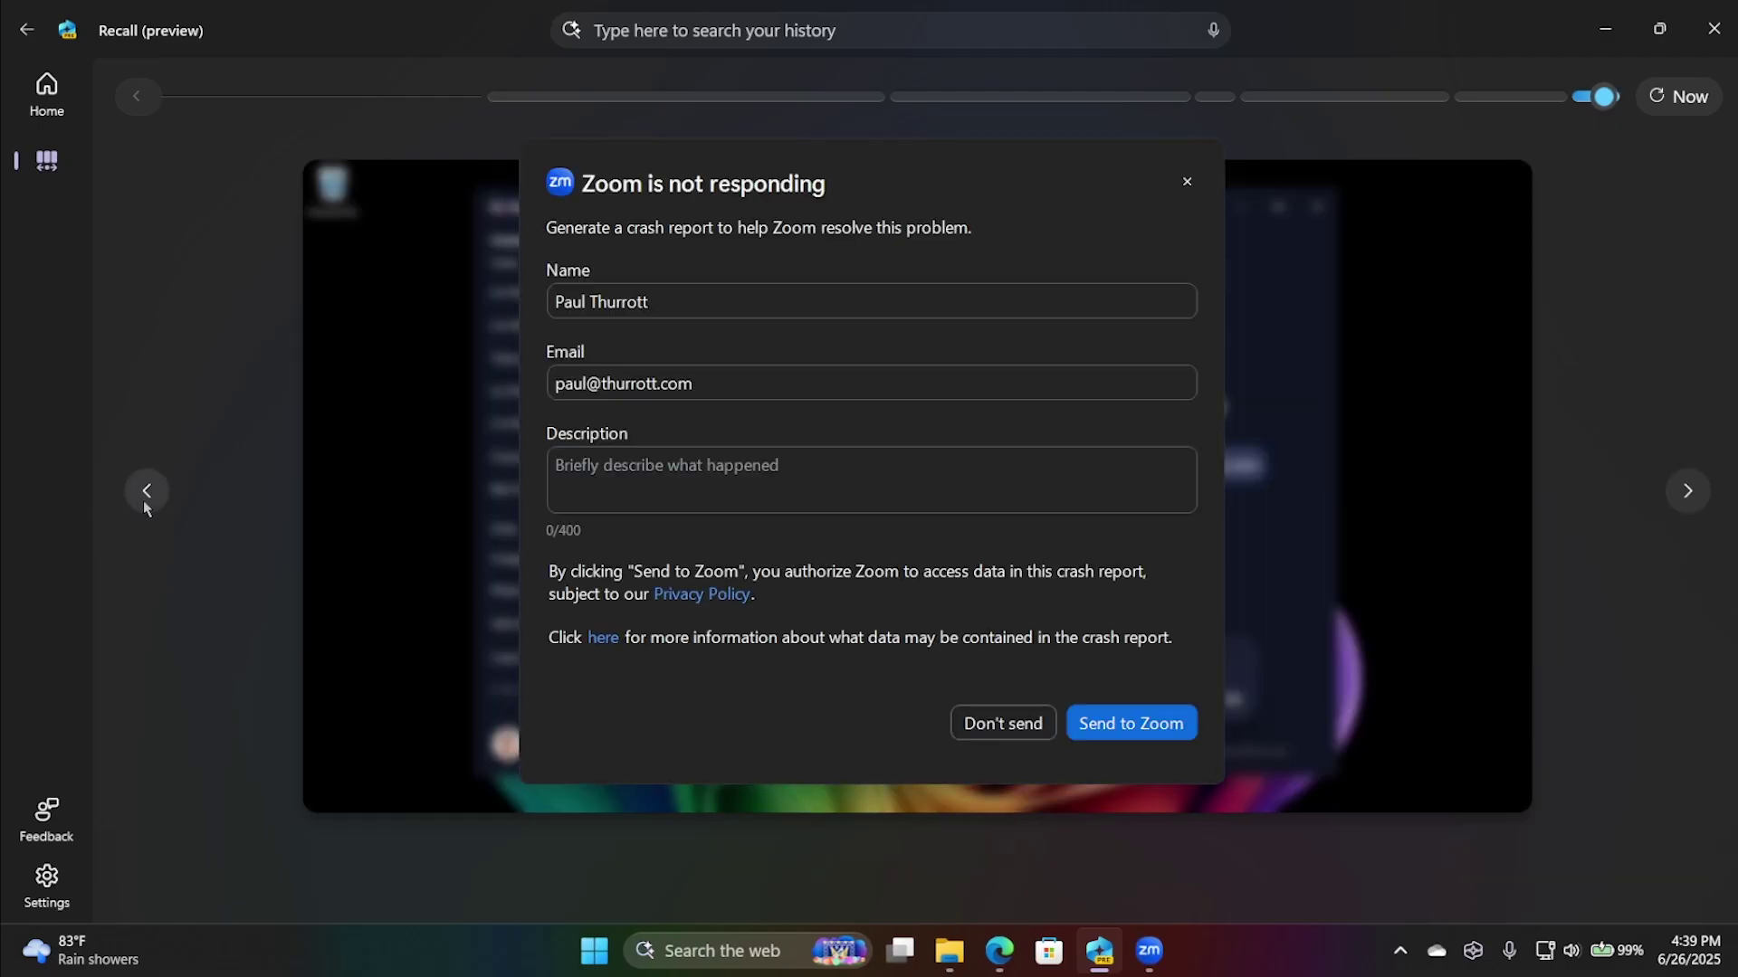
click(1190, 186)
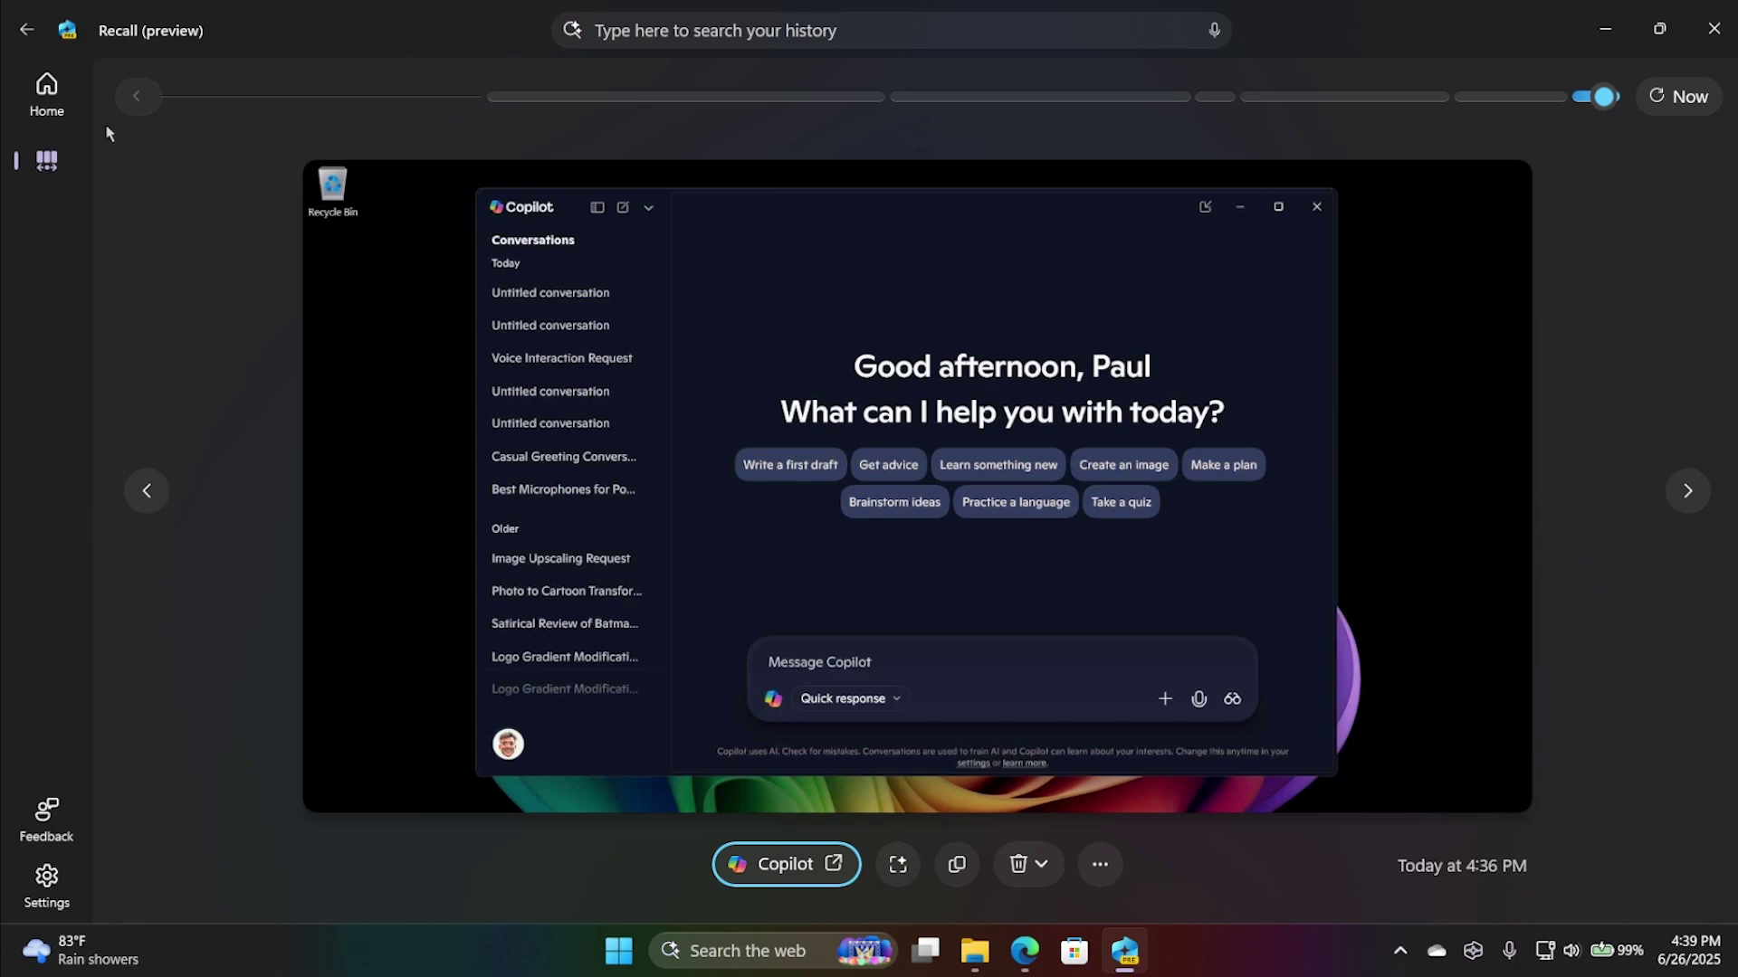
click(46, 90)
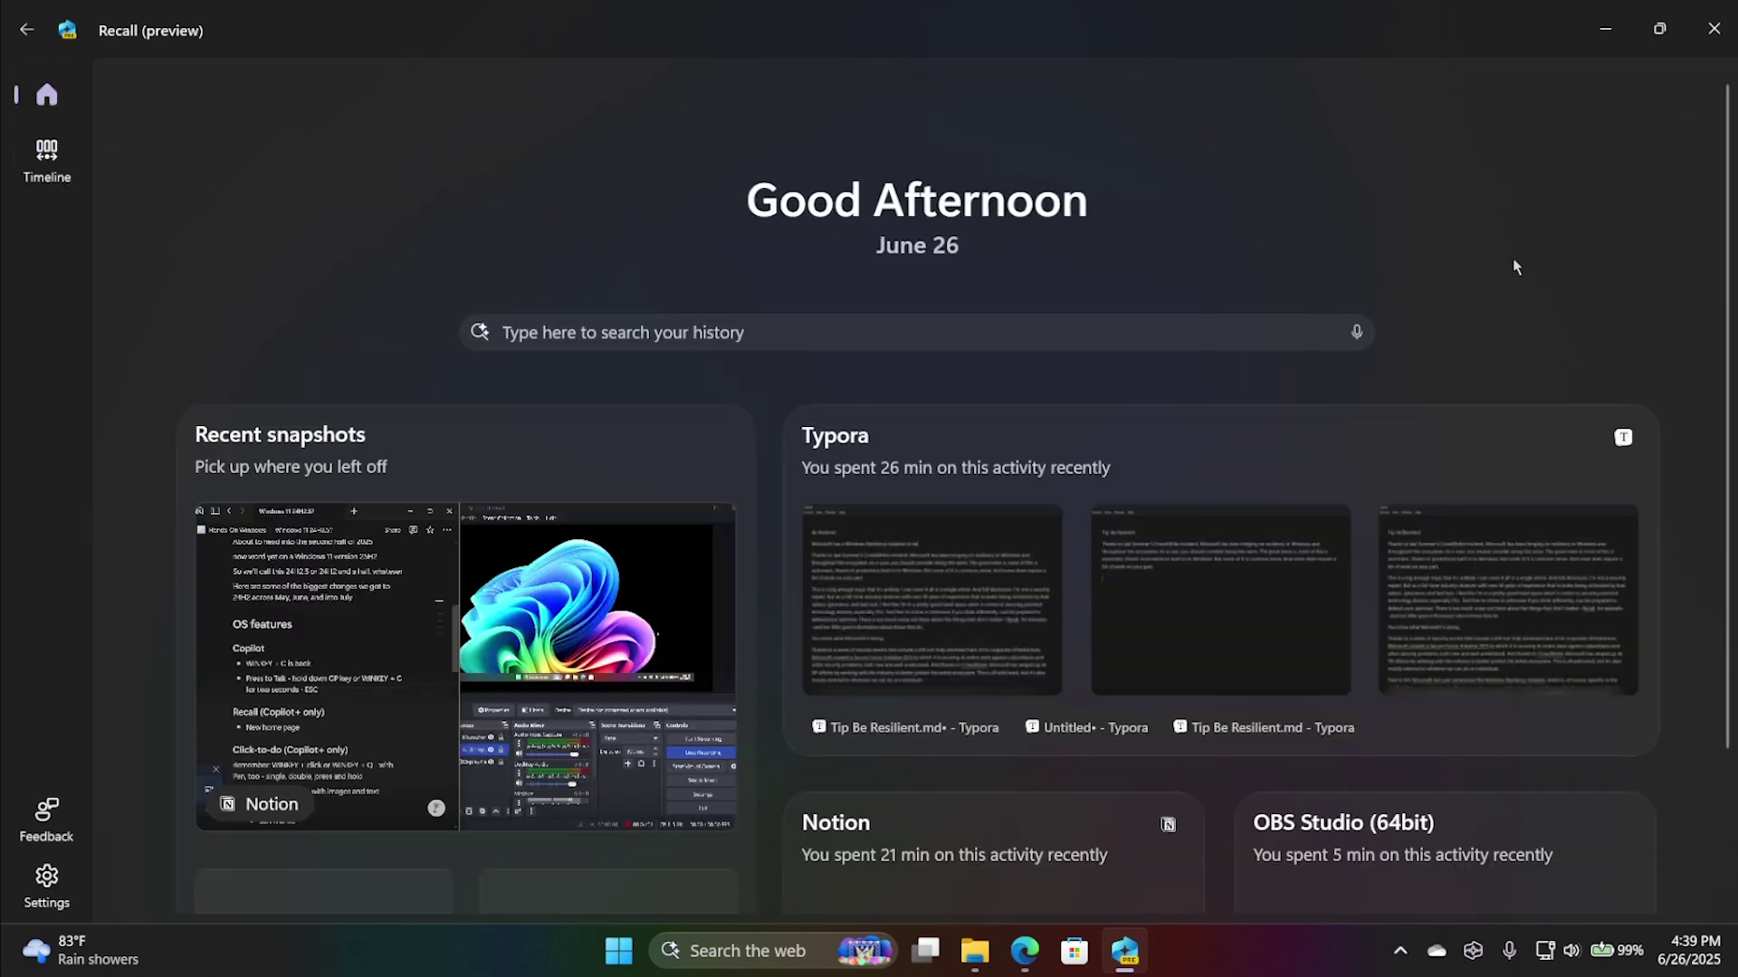
Scroll through Recall's home activity cards and view recent searches in the search box.
scroll(1685, 279, down, 2)
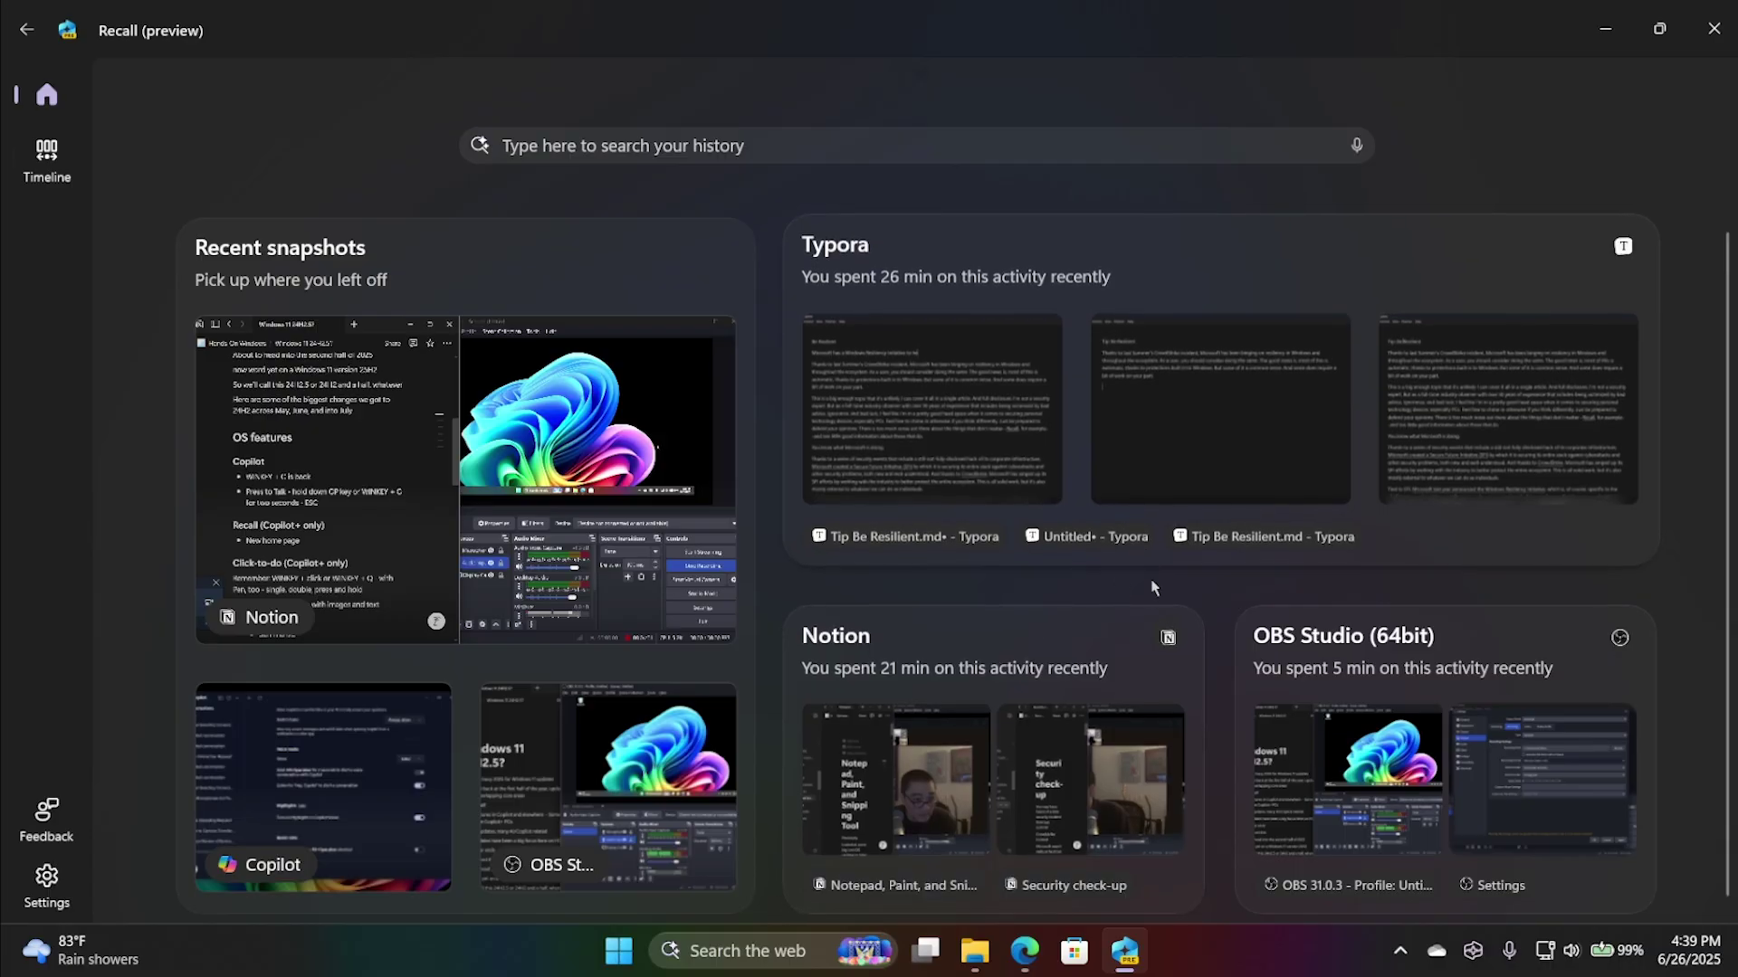
click(750, 145)
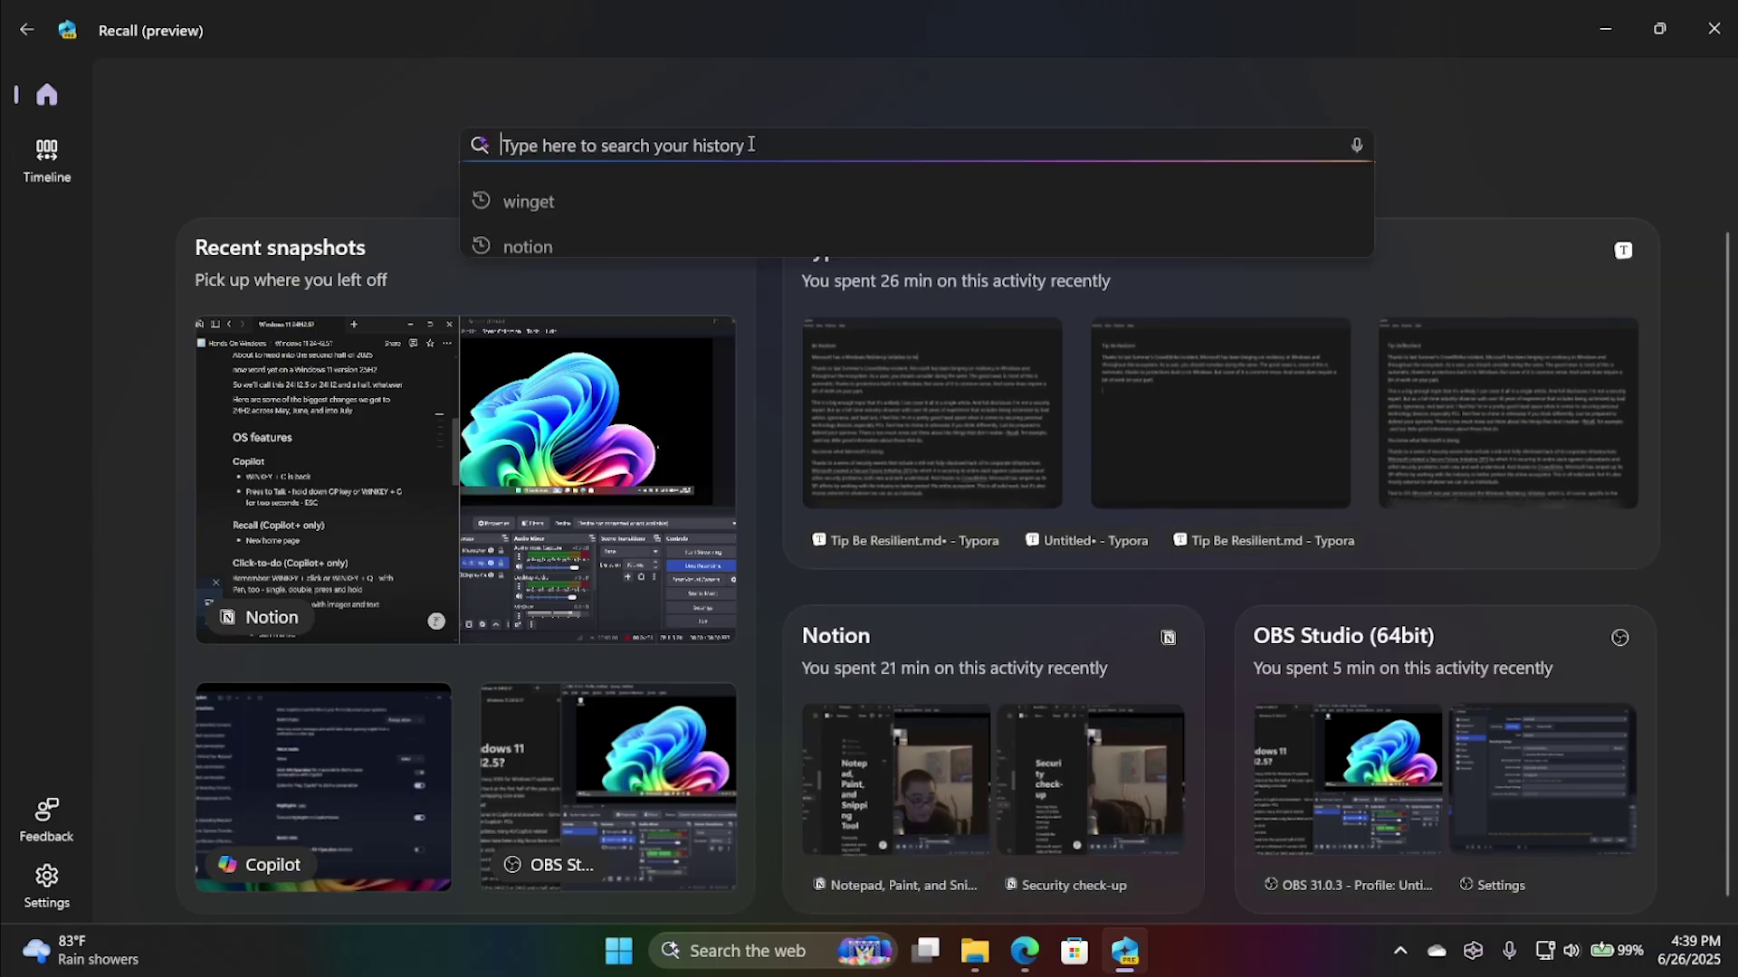
click(1502, 150)
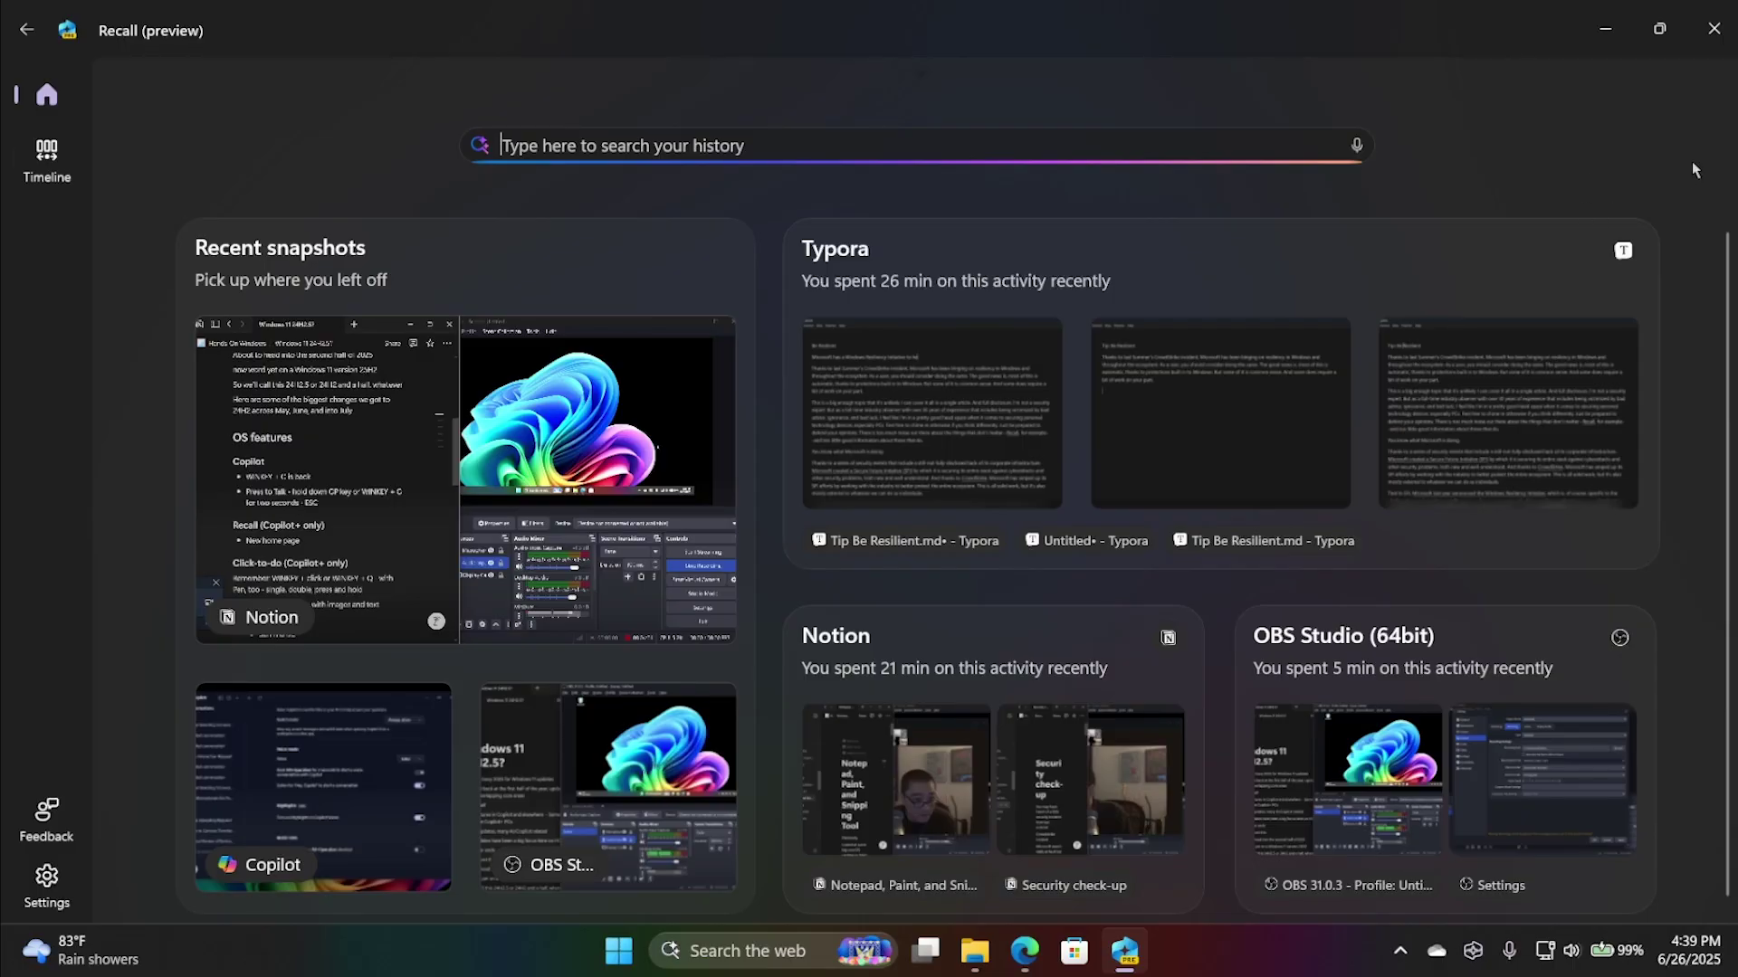
scroll(1692, 161, up, 3)
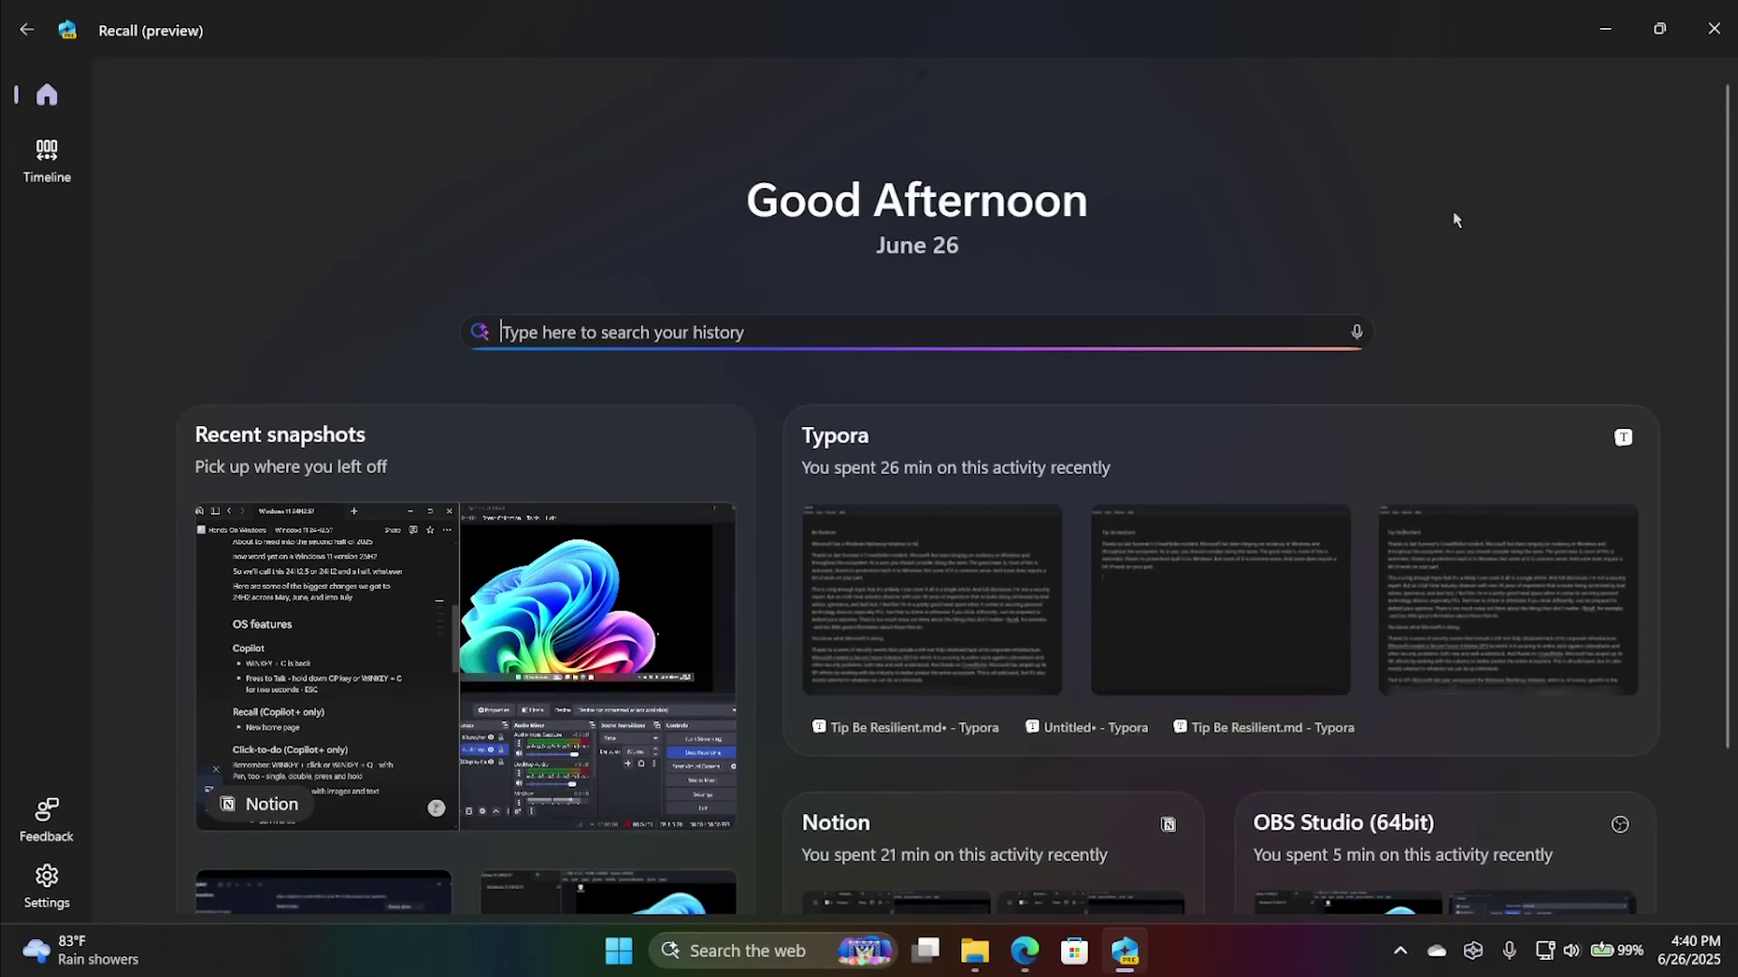
Close Recall and launch Microsoft Store to its Home page.
click(1707, 45)
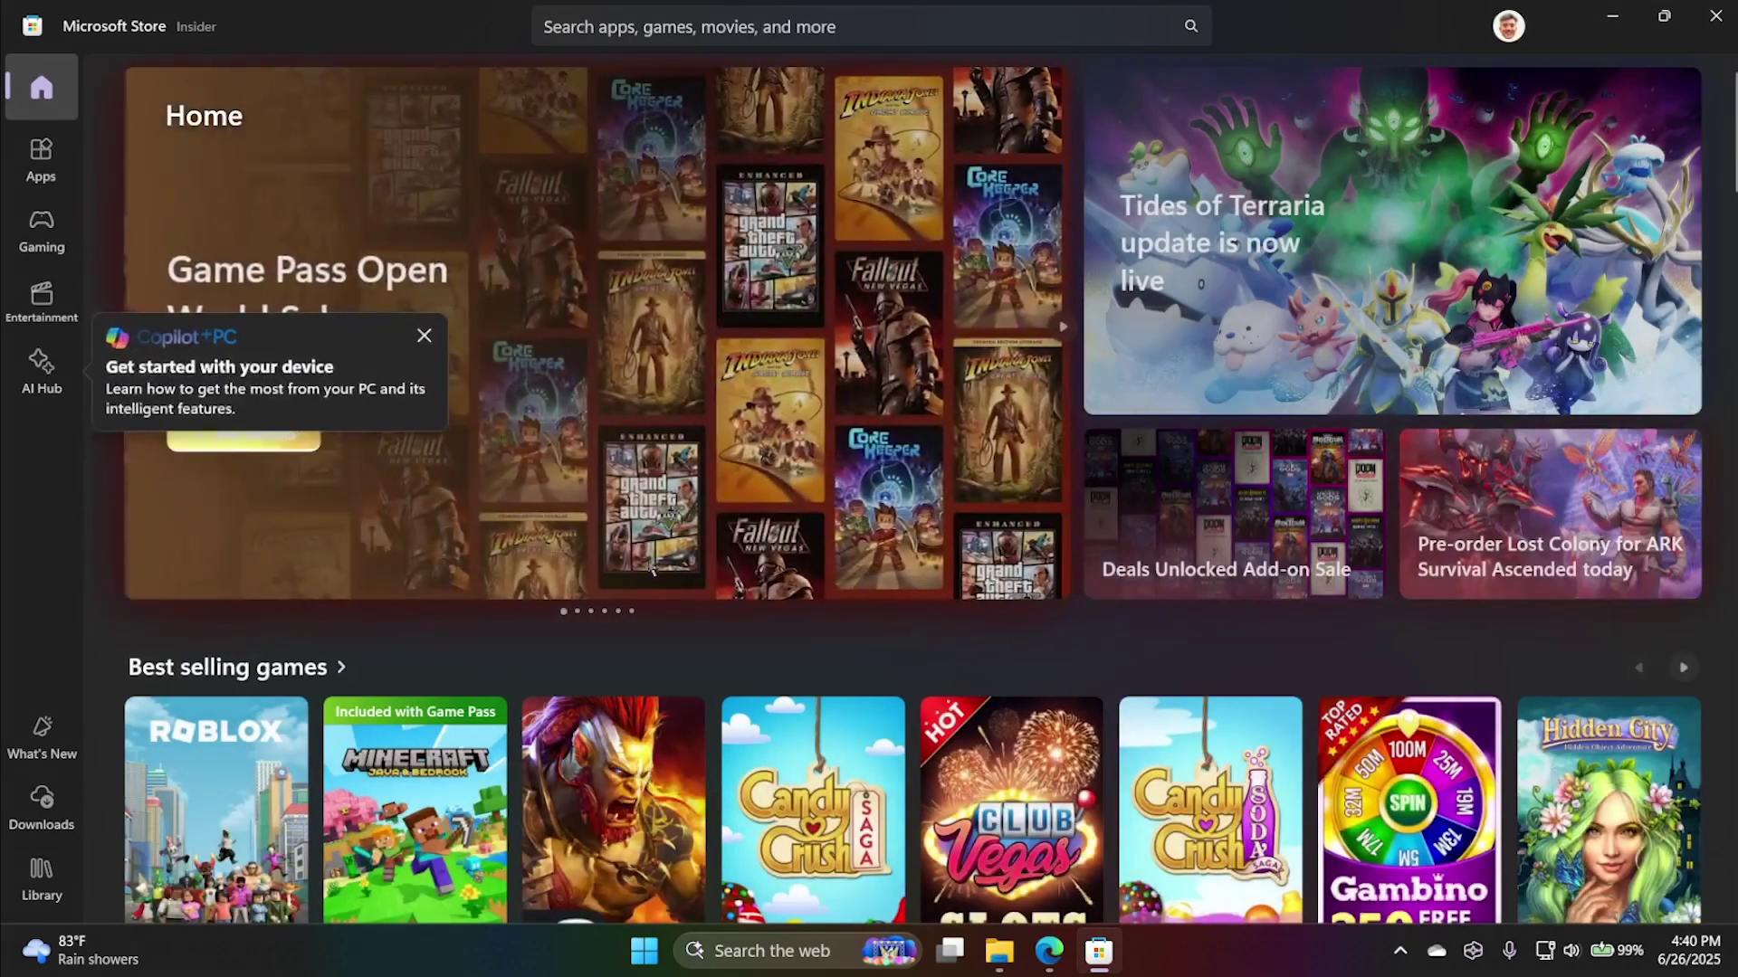
Open Roblox from Best selling games and view its description and 4.6 rating.
click(218, 869)
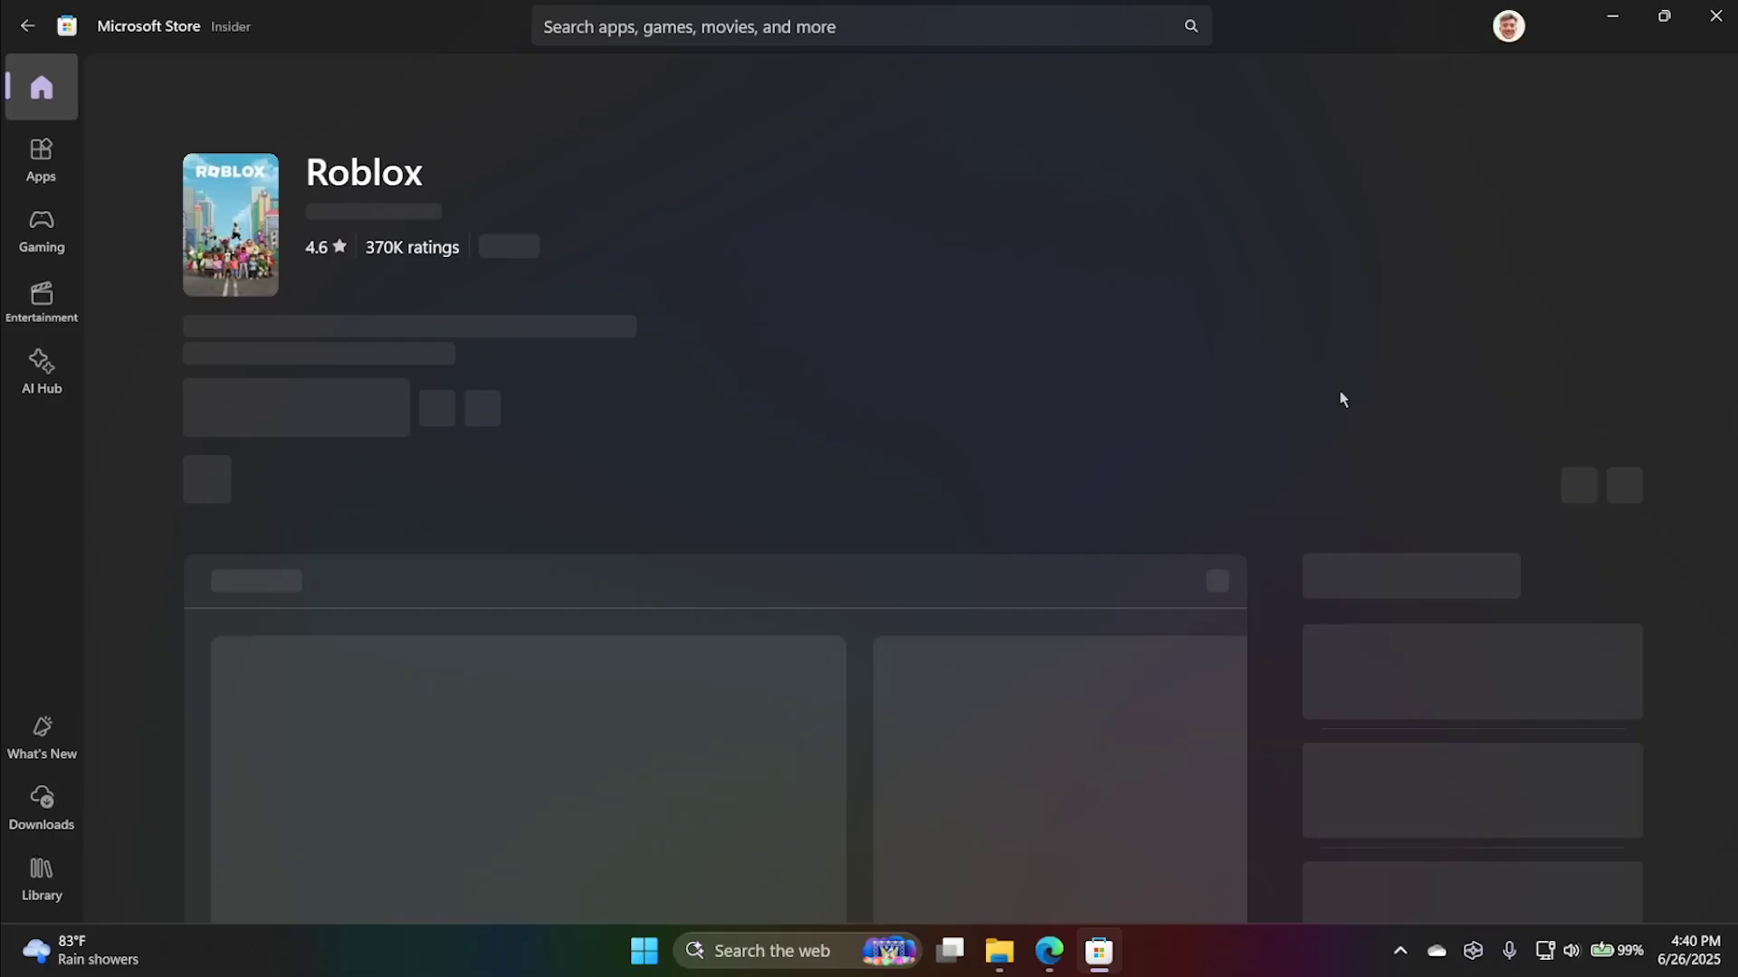
scroll(1319, 392, down, 6)
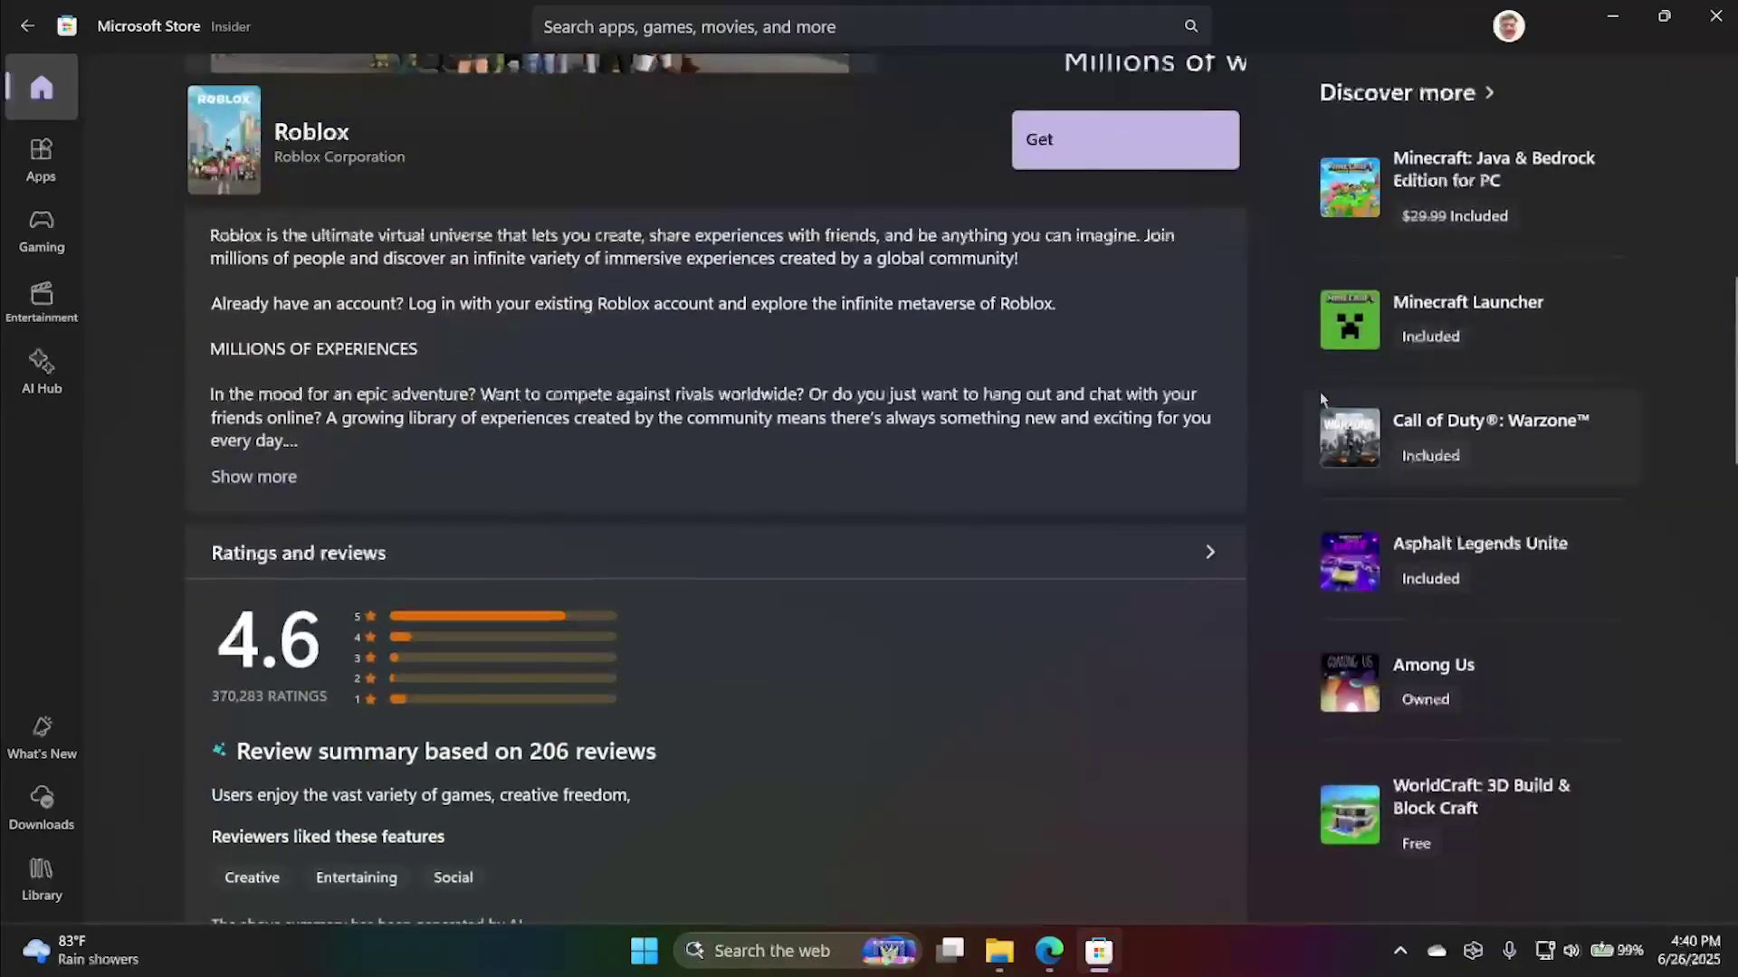
scroll(1320, 392, up, 3)
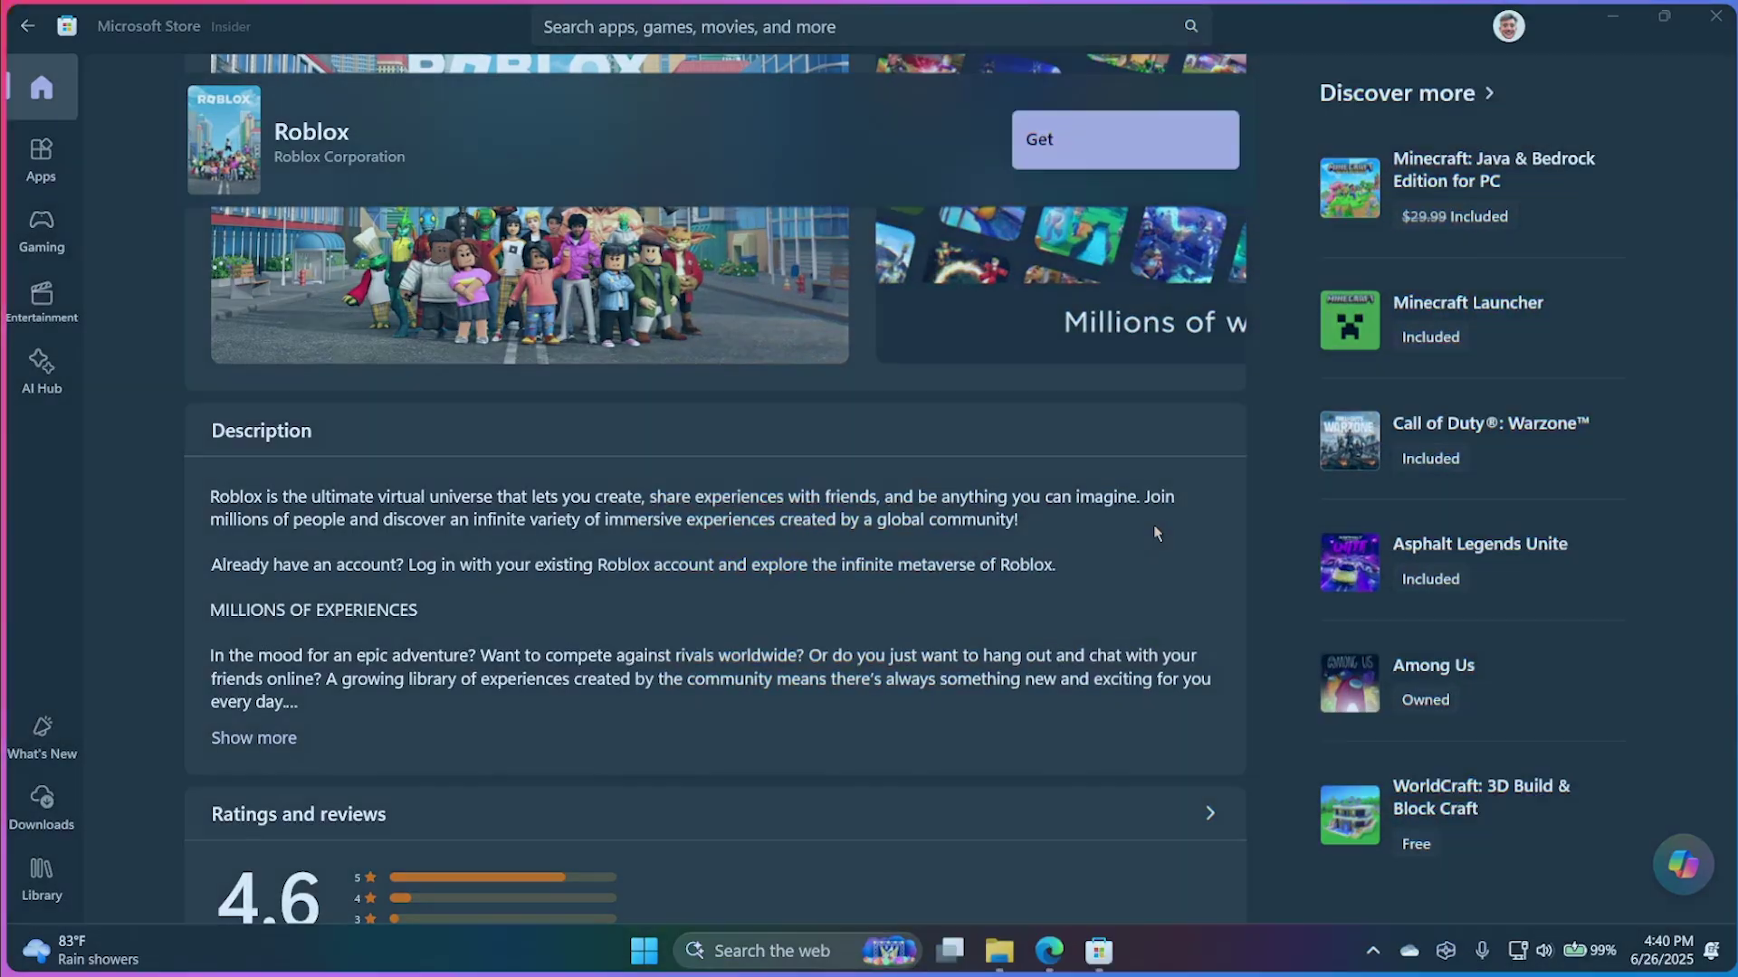
Use Click to Do (Win+Q) to turn the Roblox description into a bulleted list, then close it.
key(super+q)
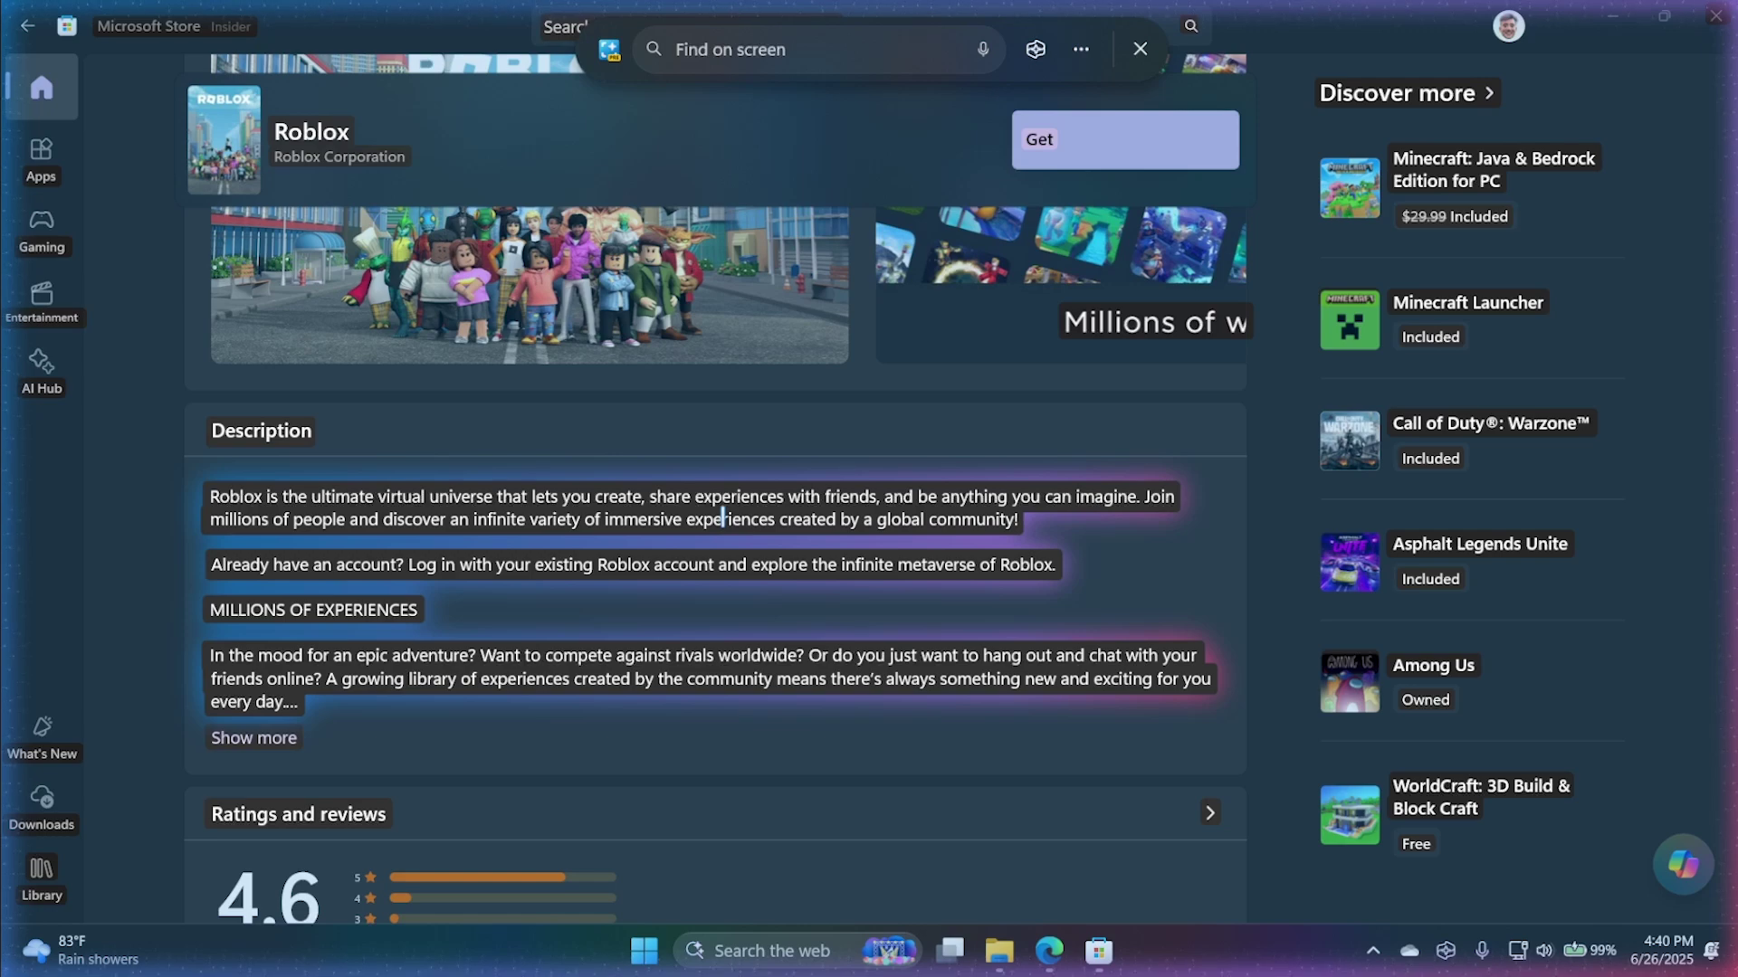
right_click(720, 509)
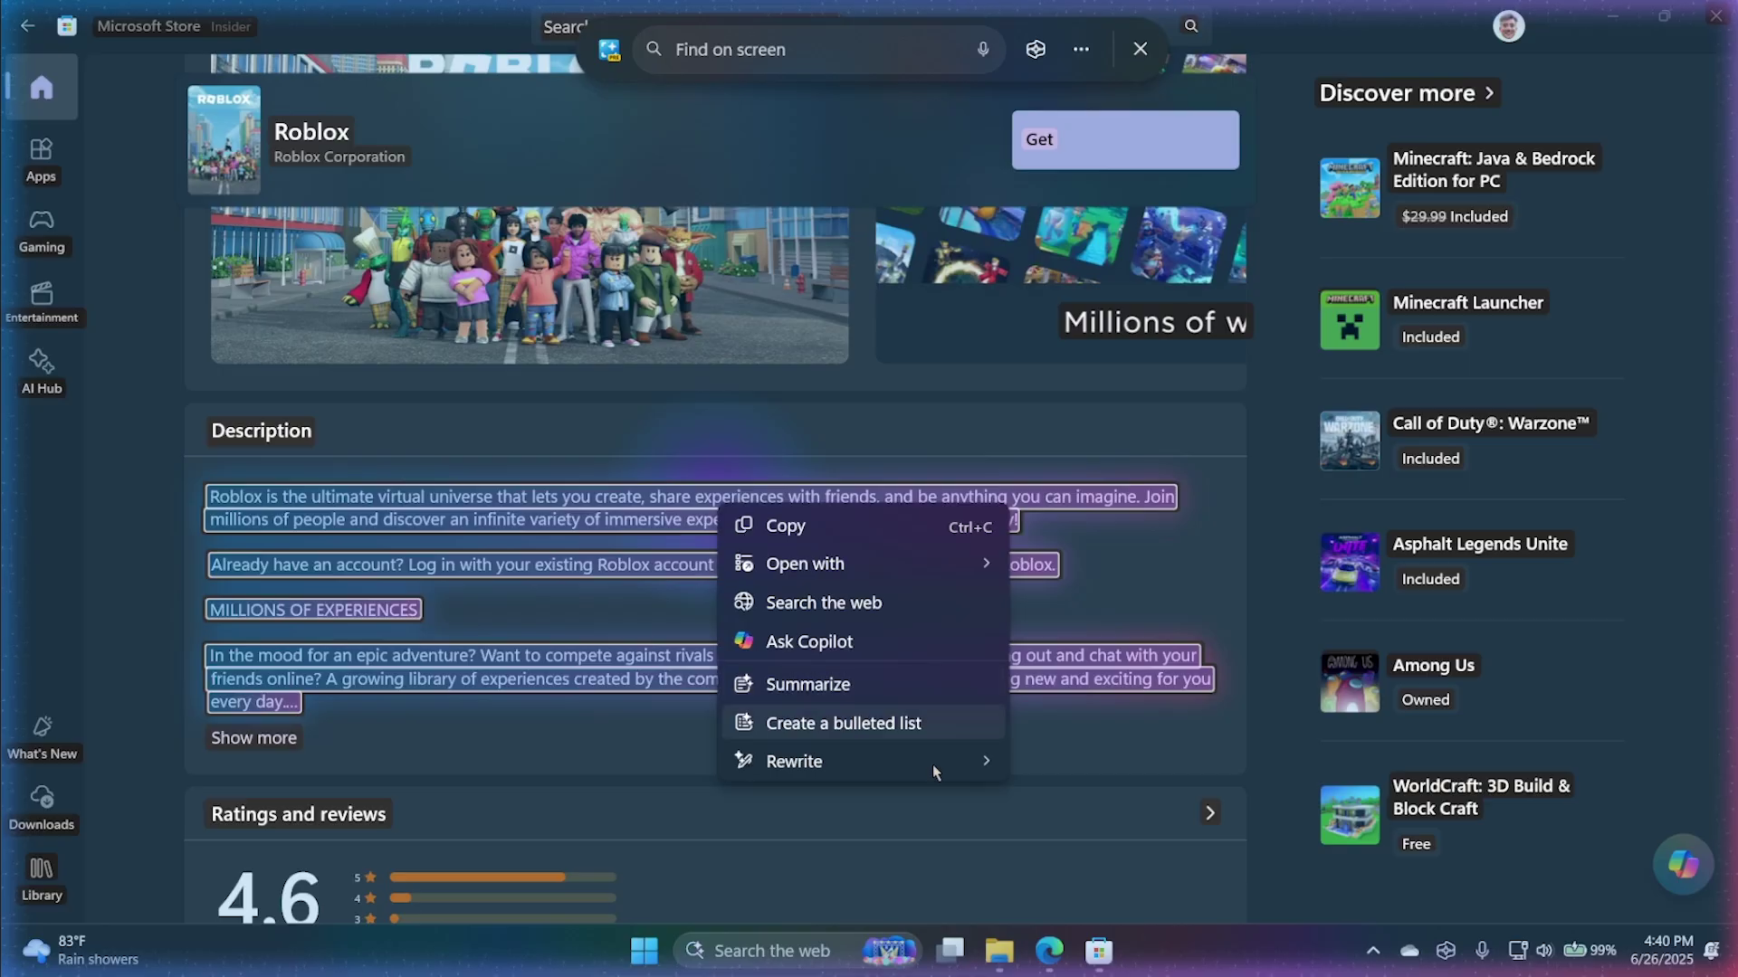
mouse_move(932, 767)
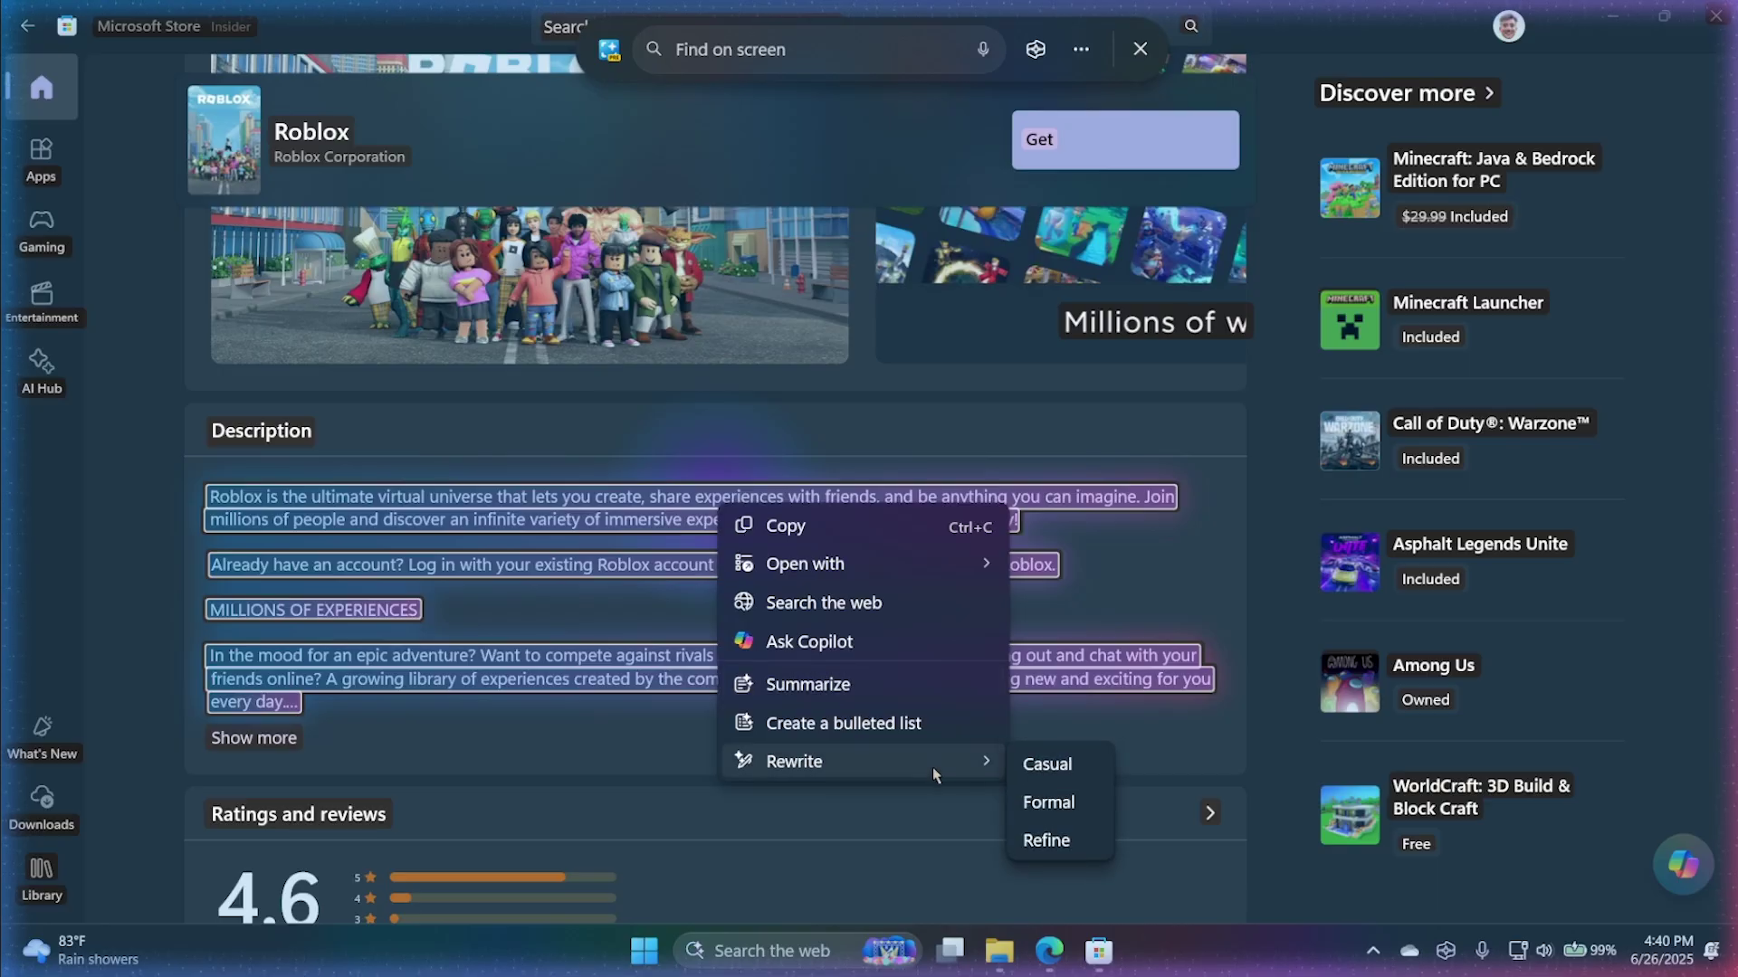
click(896, 724)
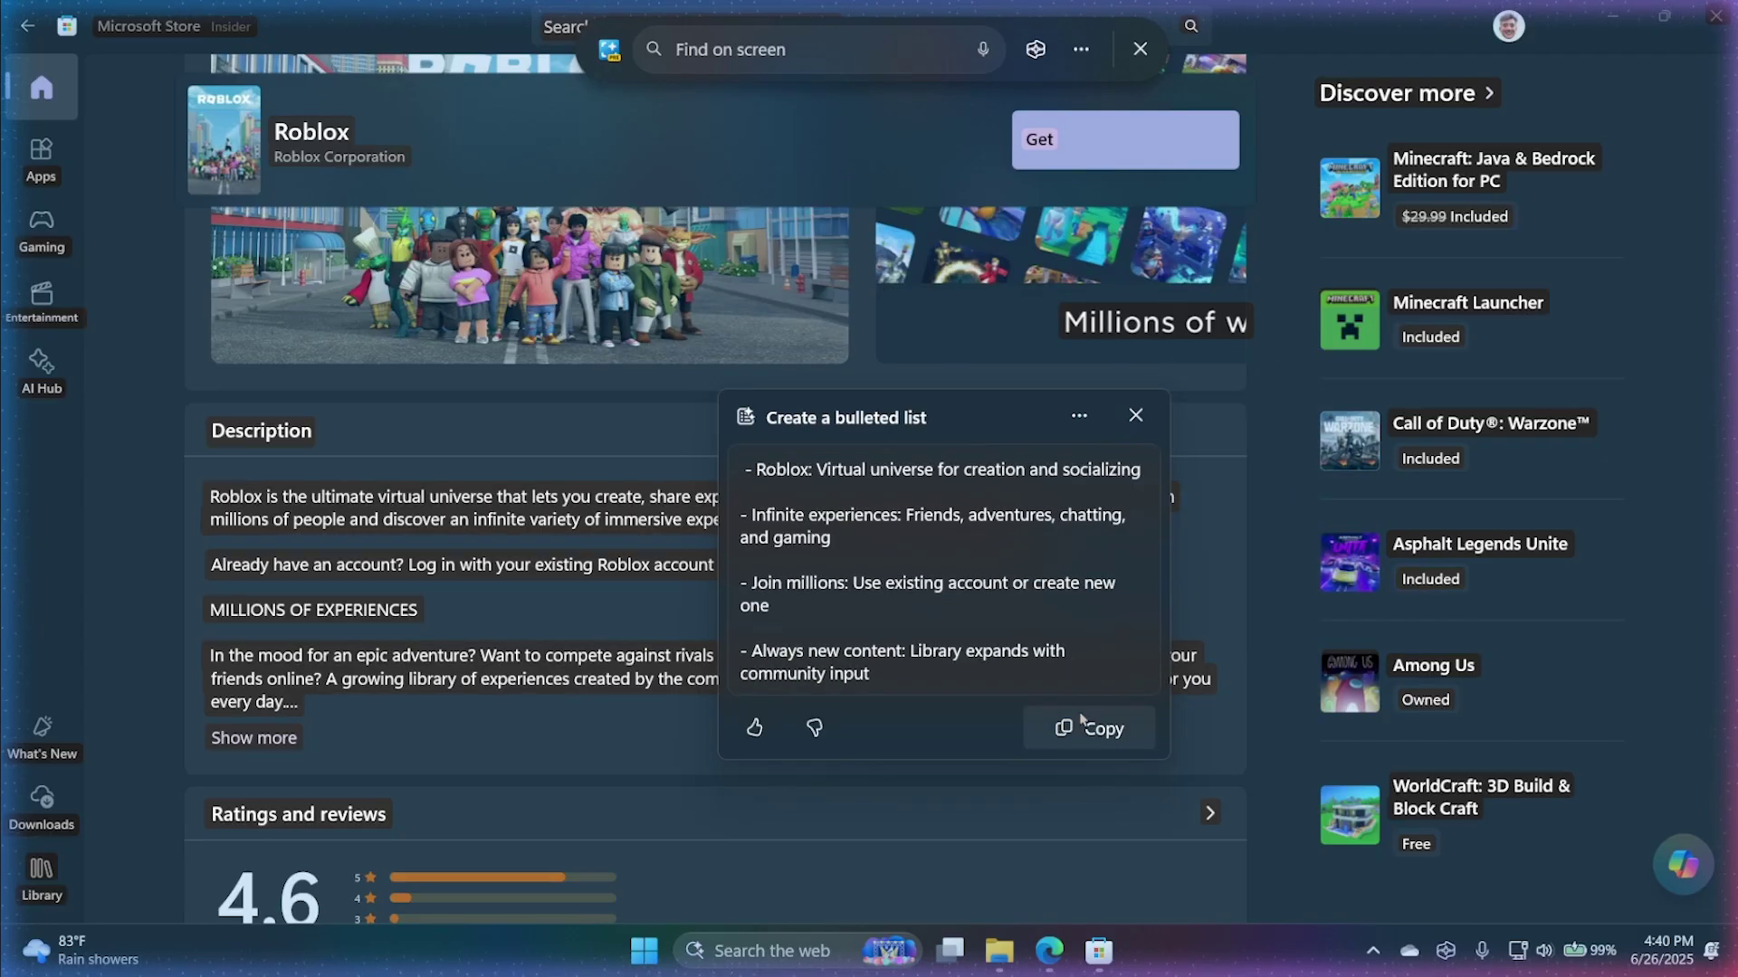
click(1136, 416)
scroll(1199, 563, up, 1)
scroll(1199, 563, up, 3)
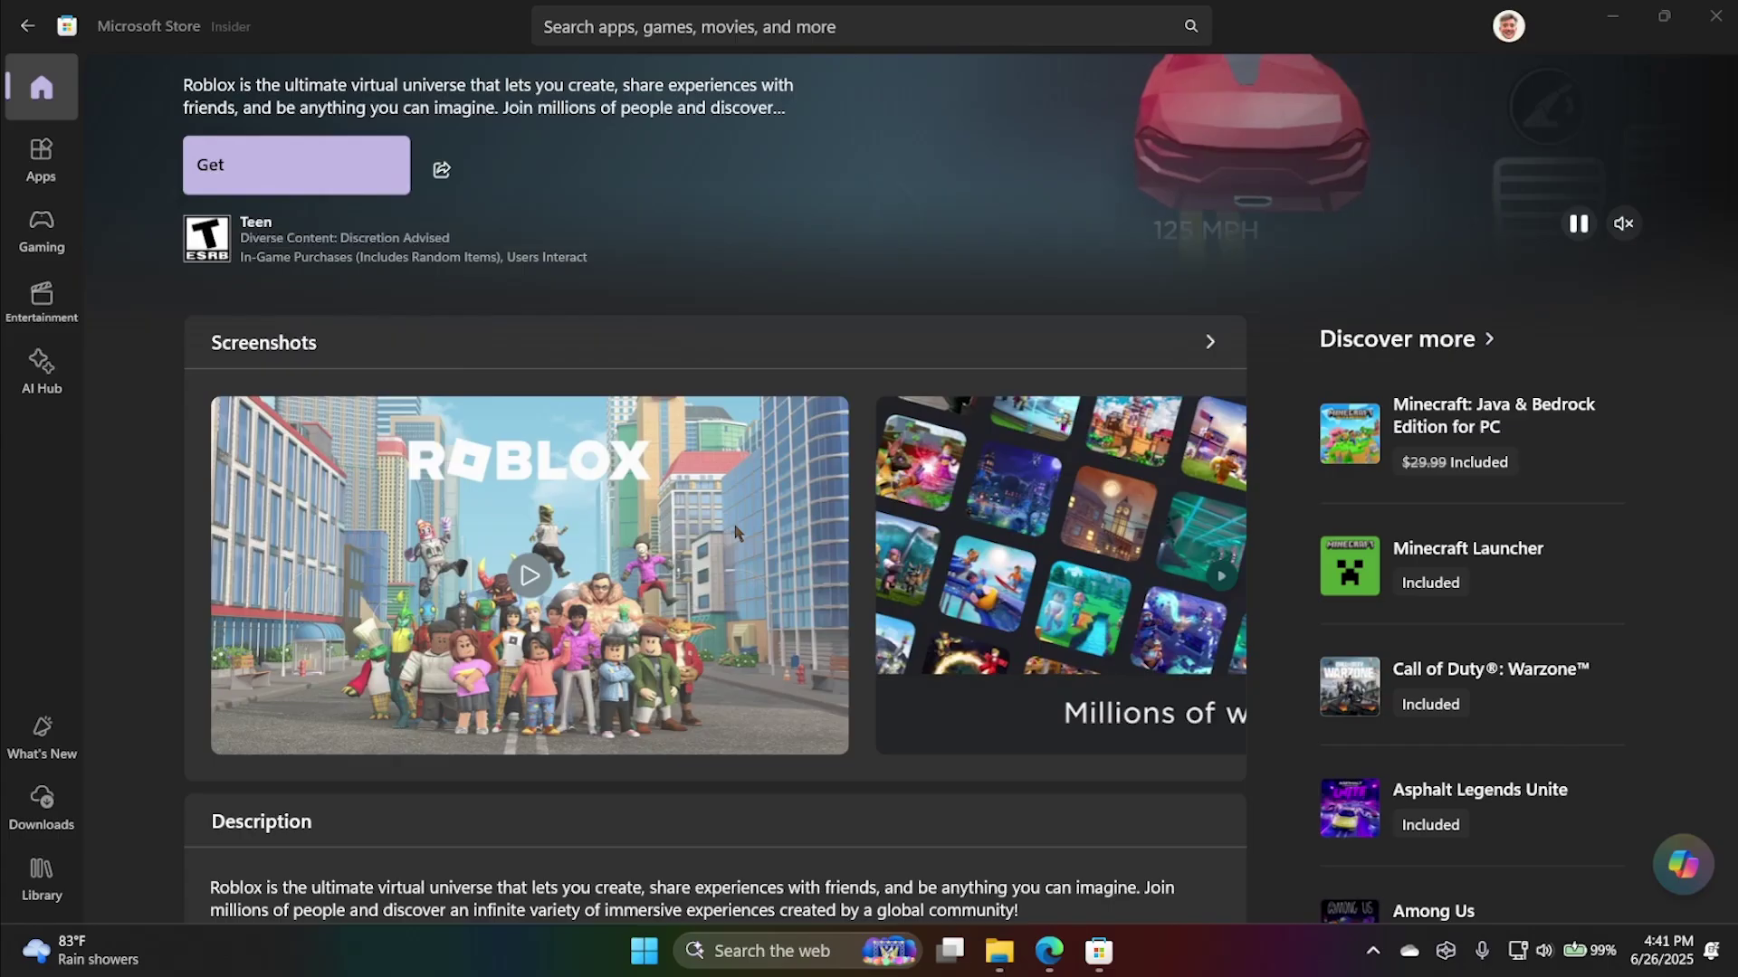
Send the first Roblox screenshot to Copilot via Click to Do, then remove the attachment and minimise Copilot.
key(super+q)
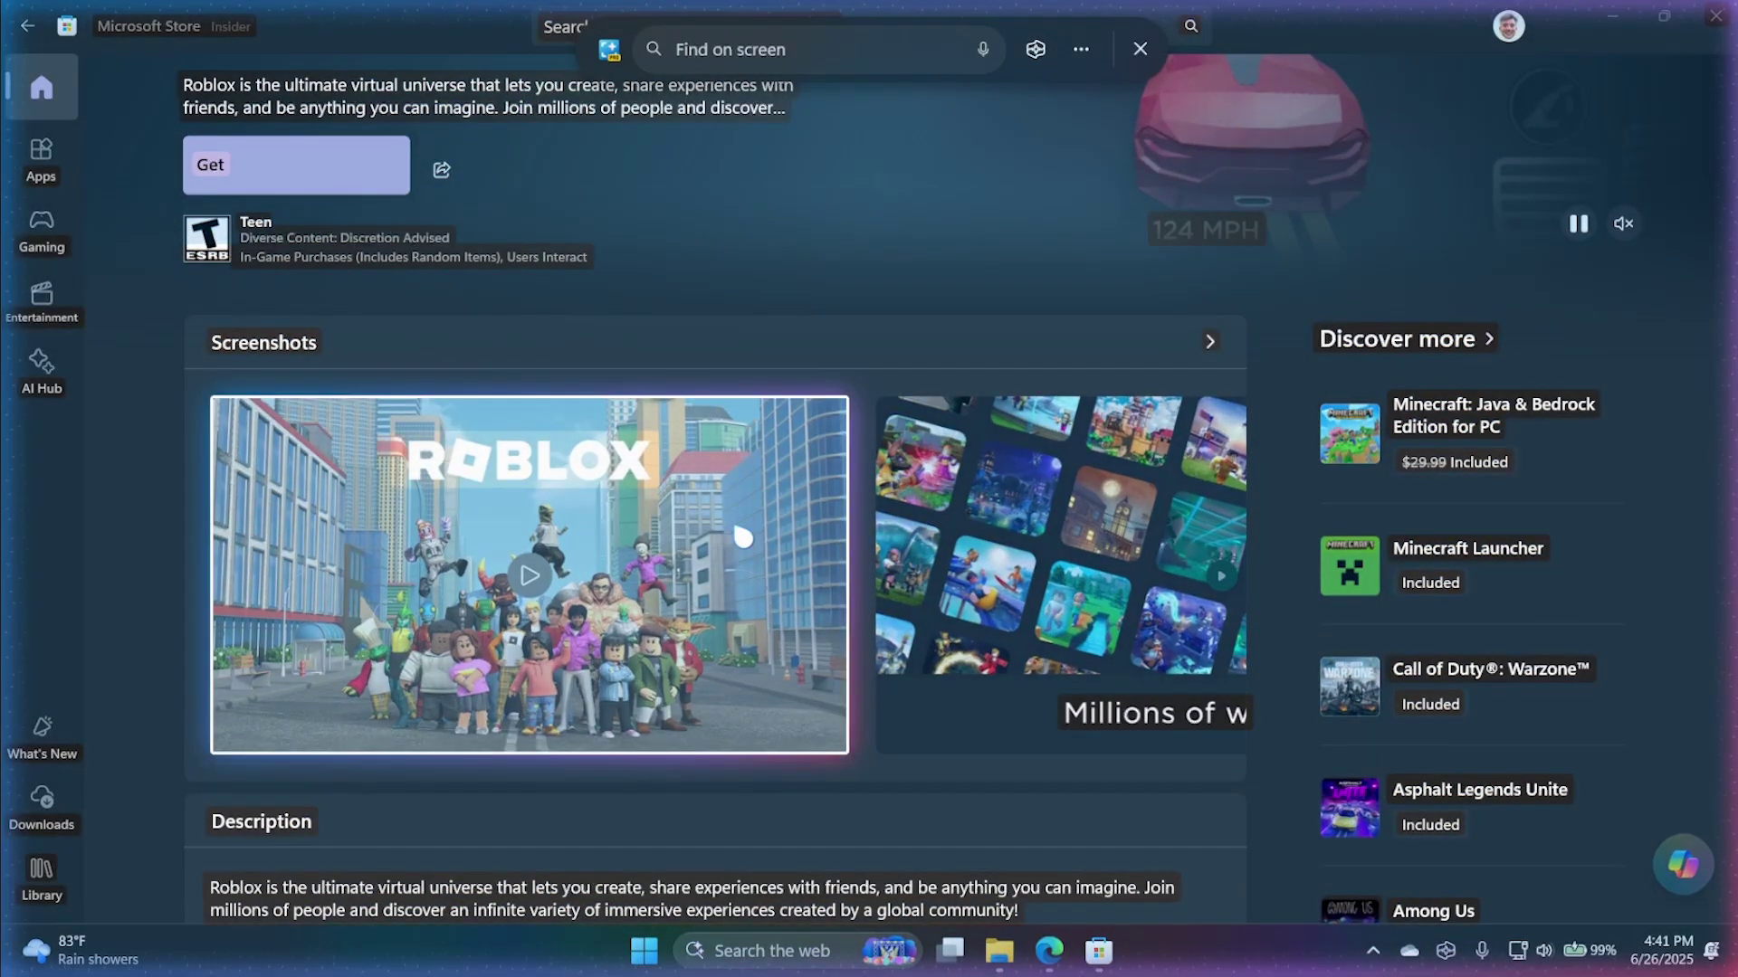
click(740, 536)
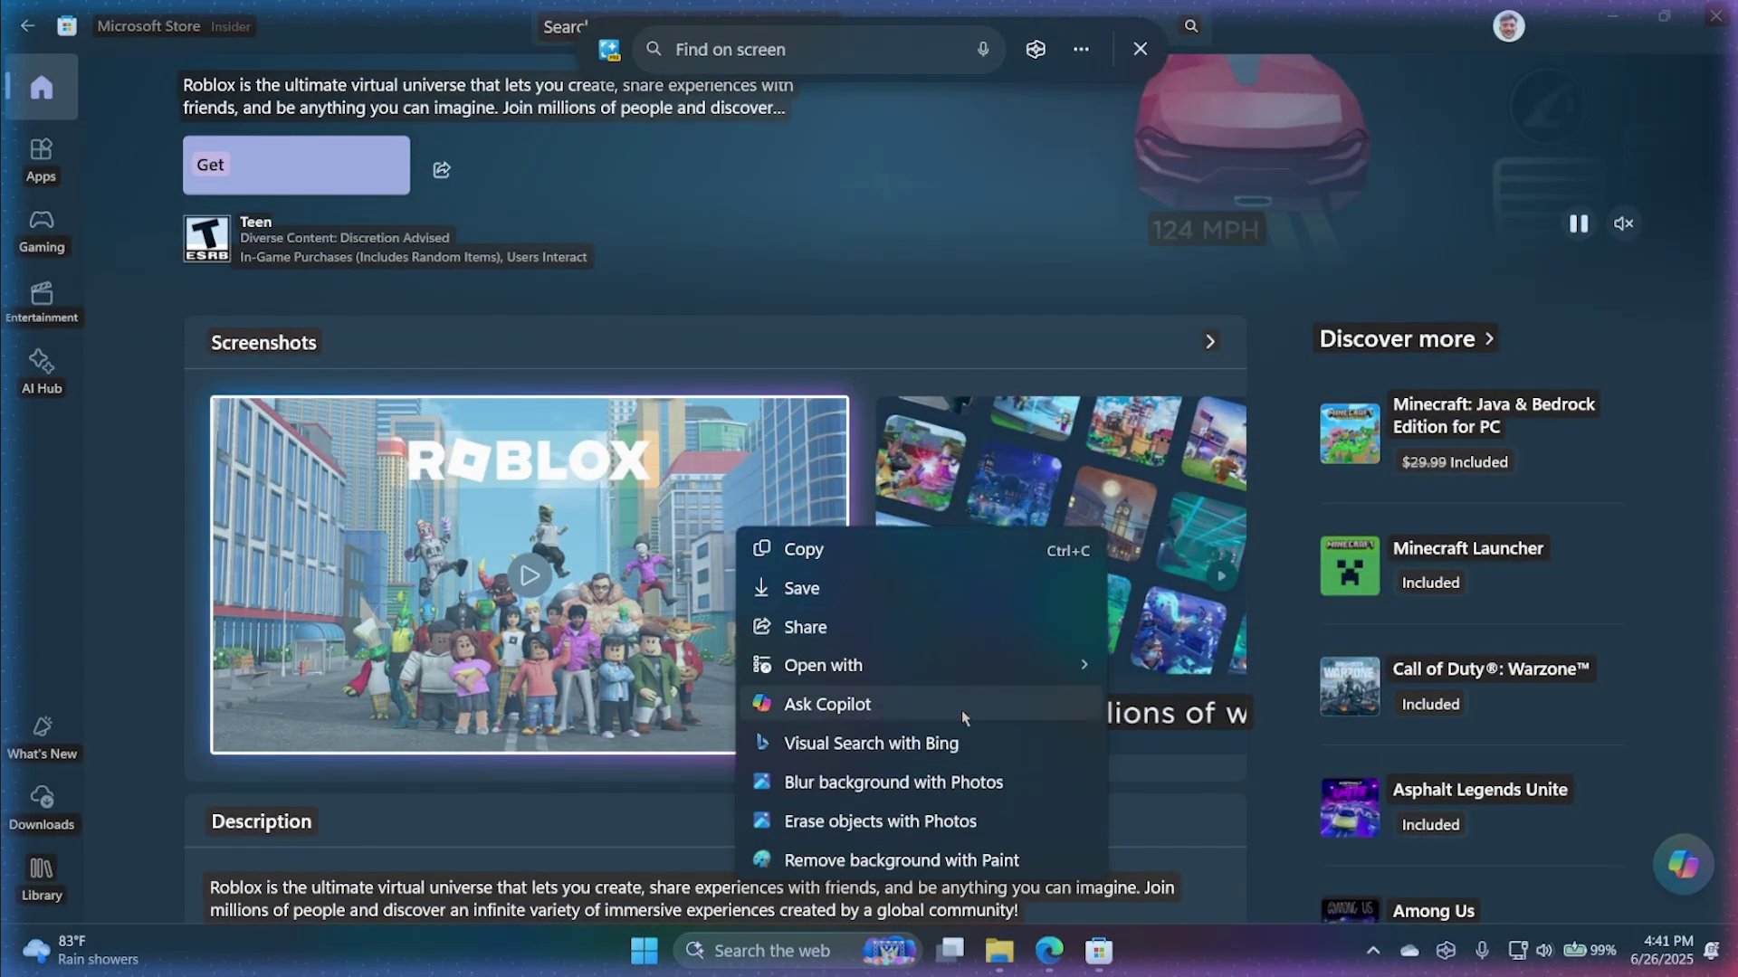
click(1018, 703)
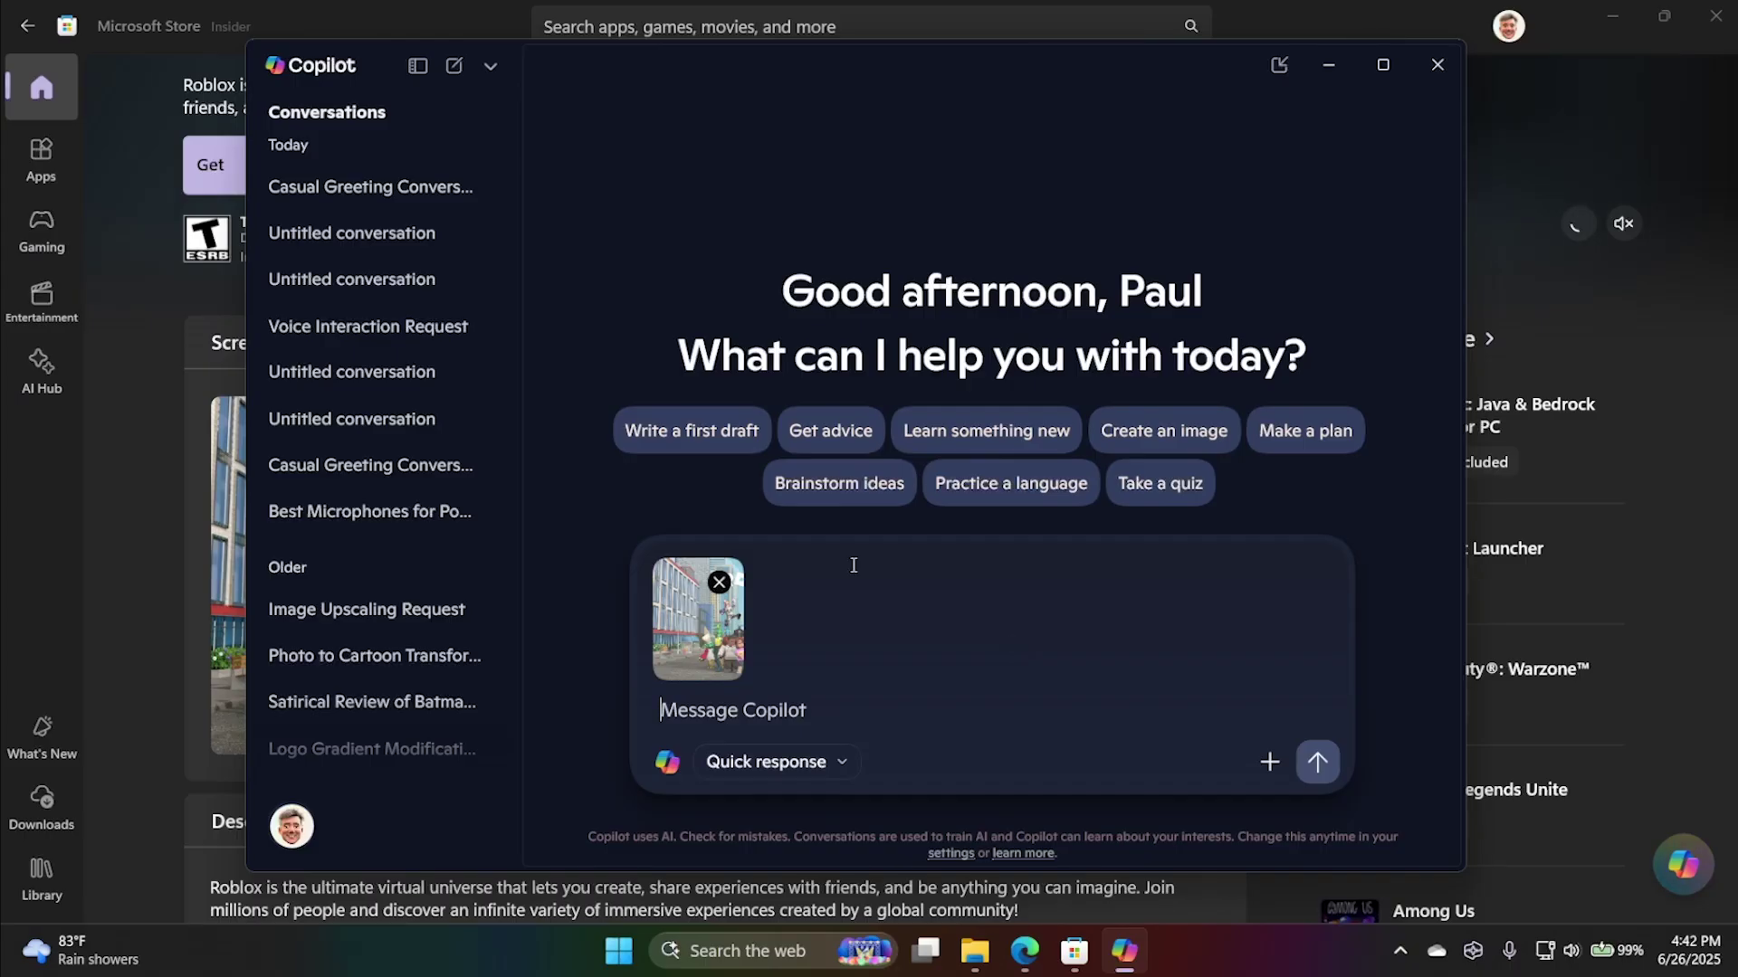
click(721, 589)
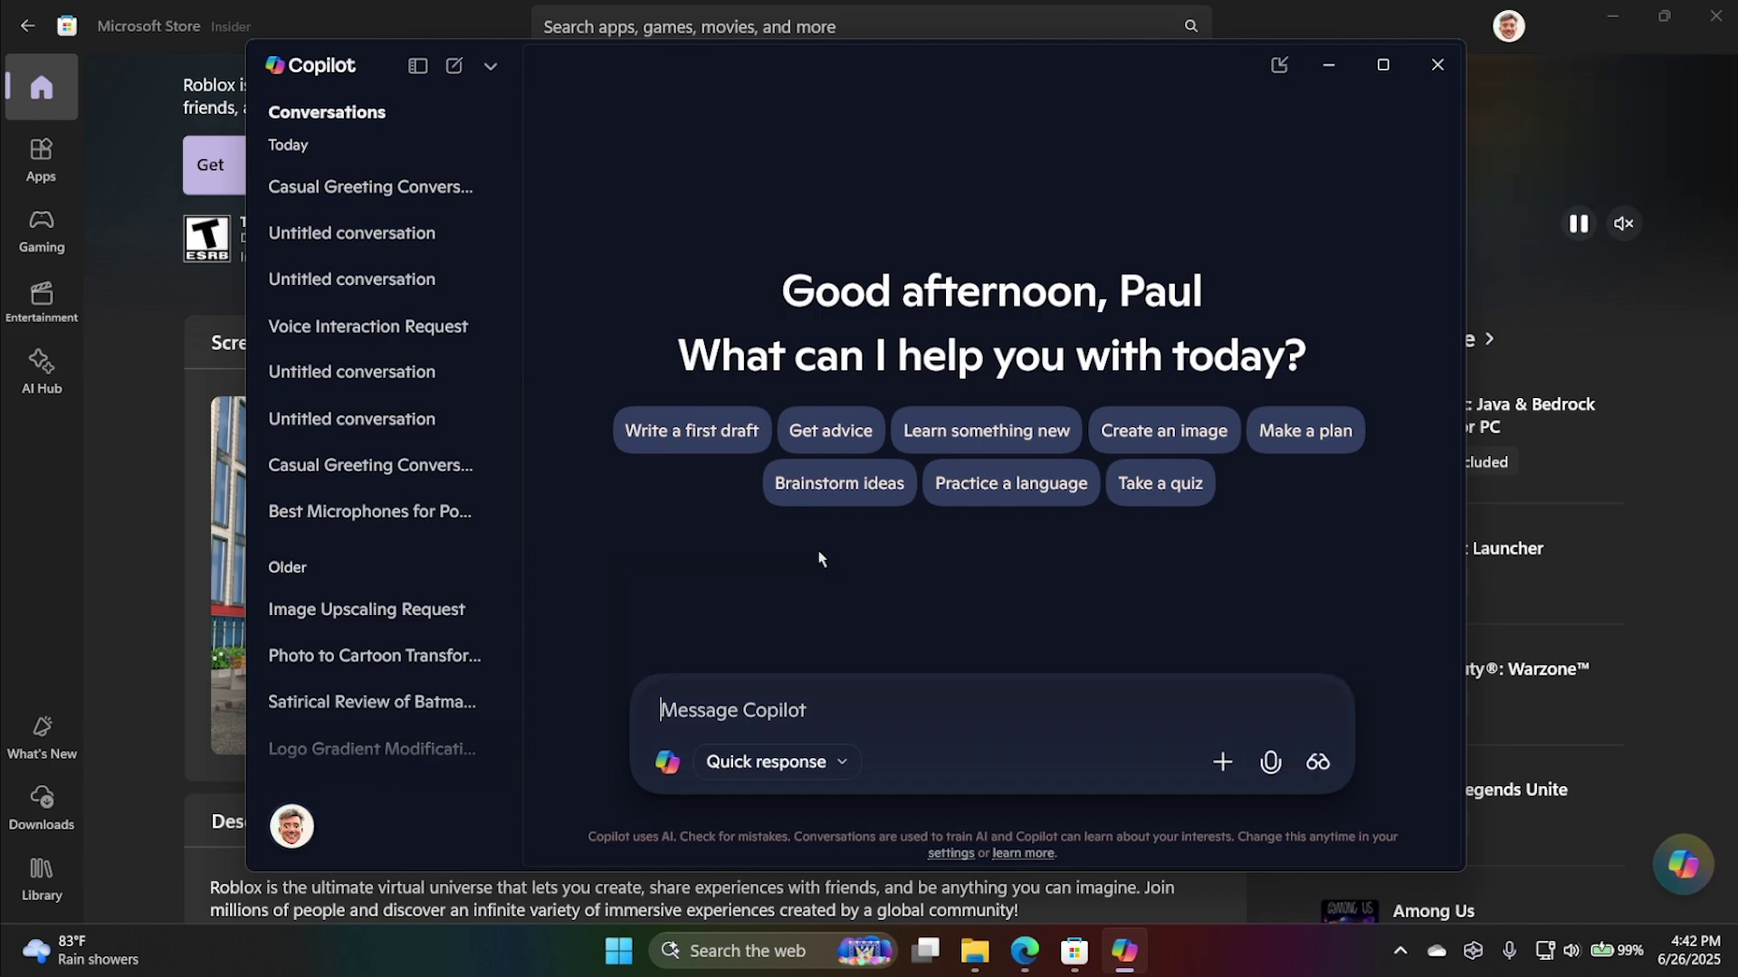
click(1329, 66)
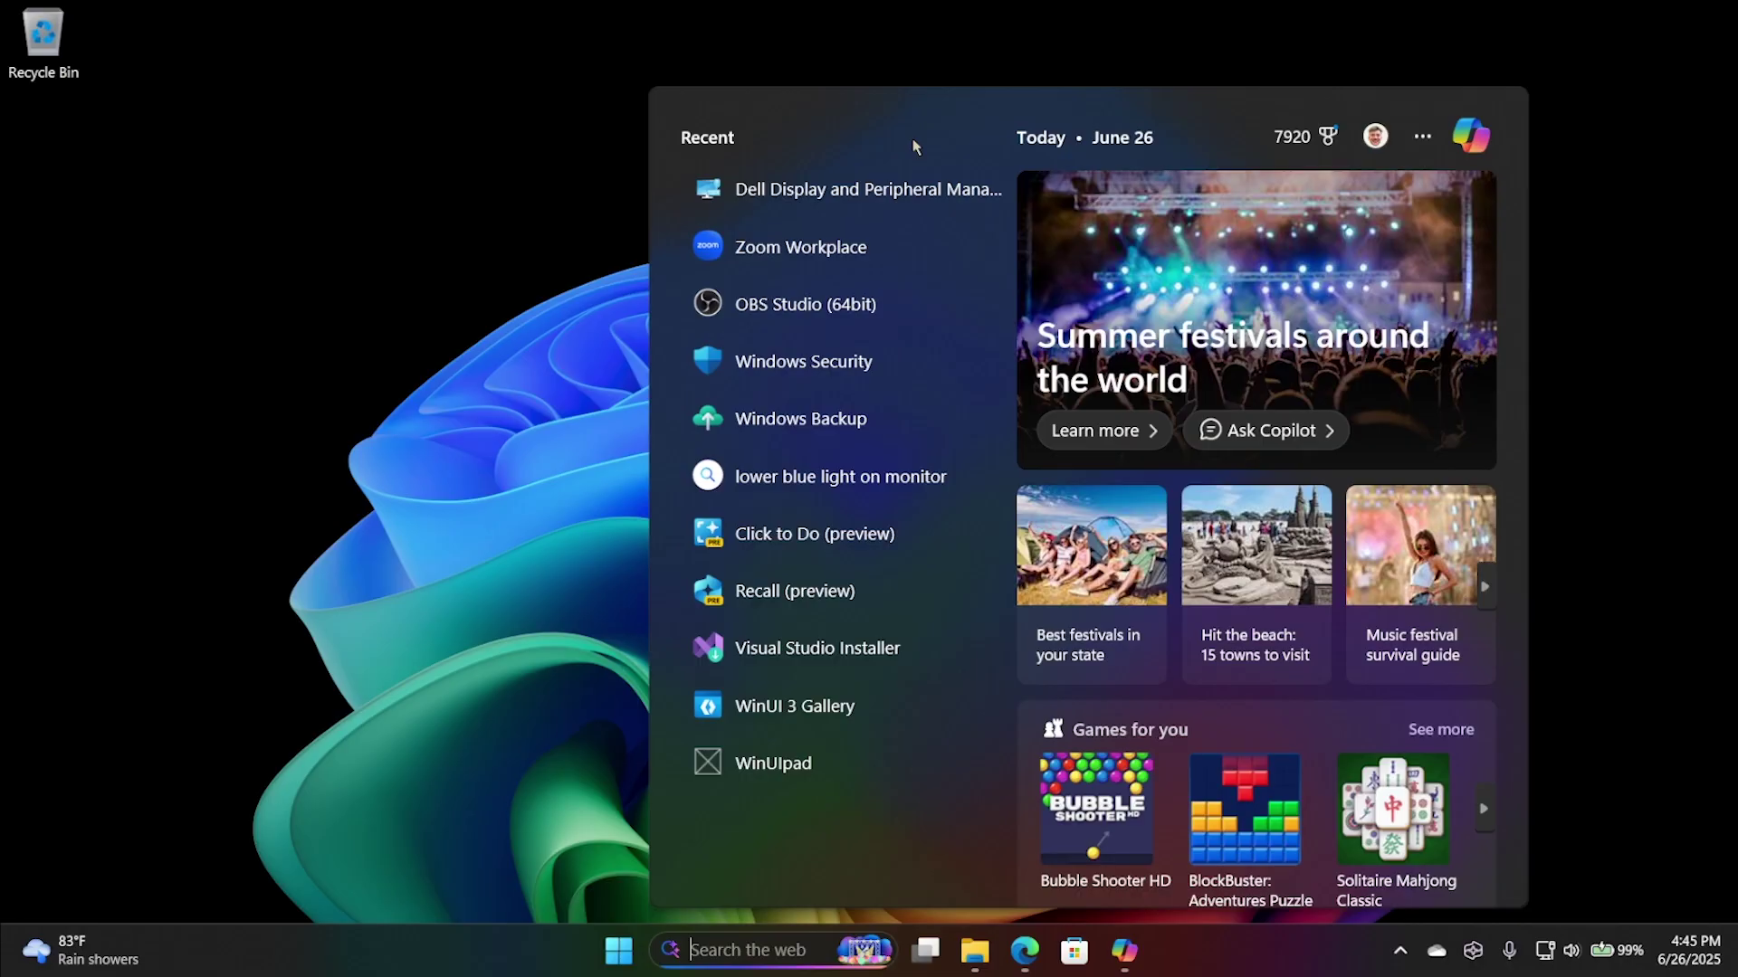
Search 'enable dark mode' and open the Light theme settings result under Personalization > Colors.
text(enable dark )
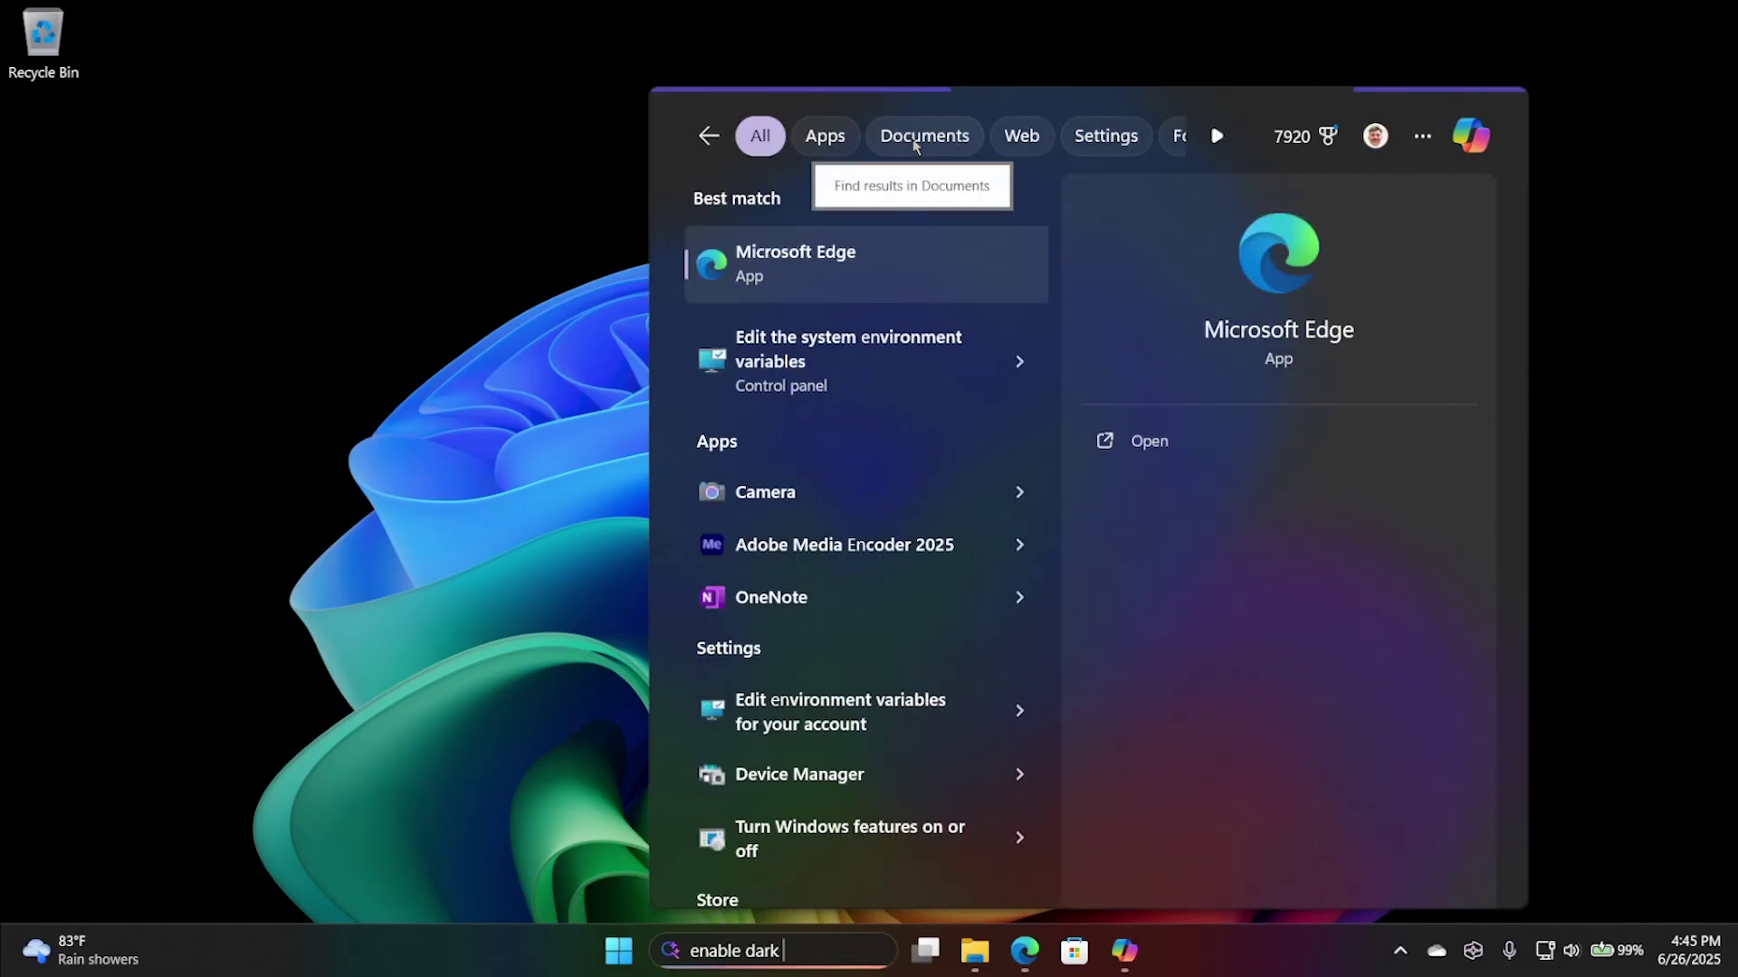
text(mode)
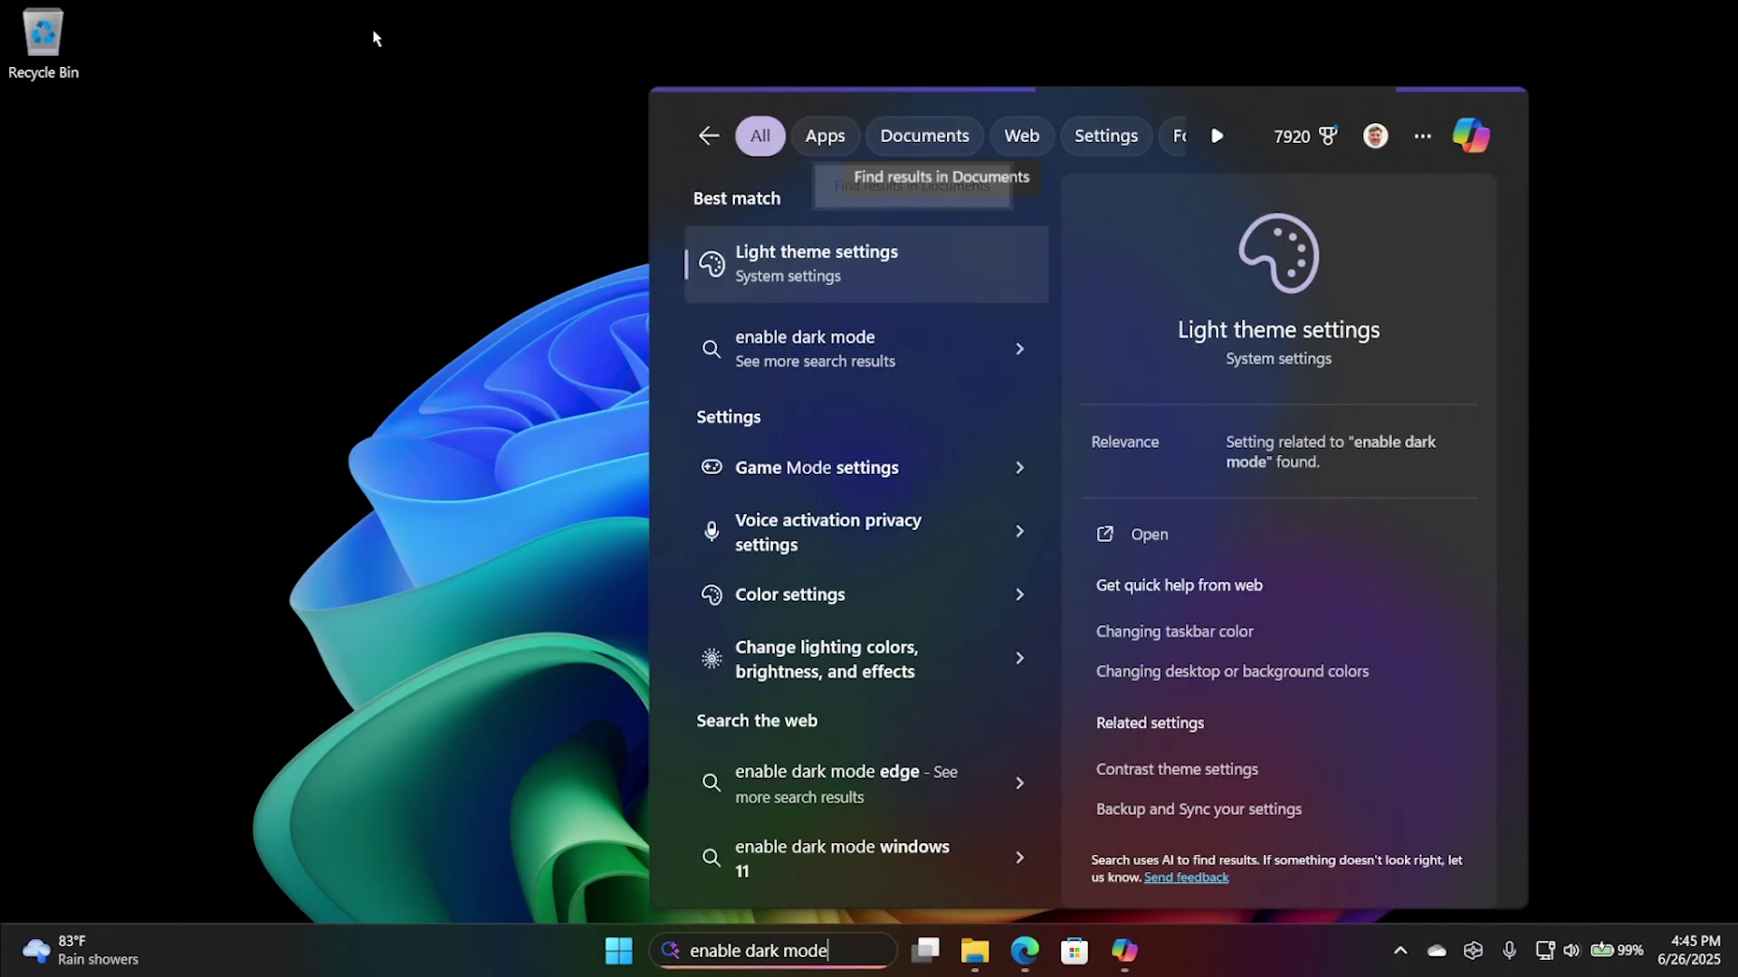
click(922, 276)
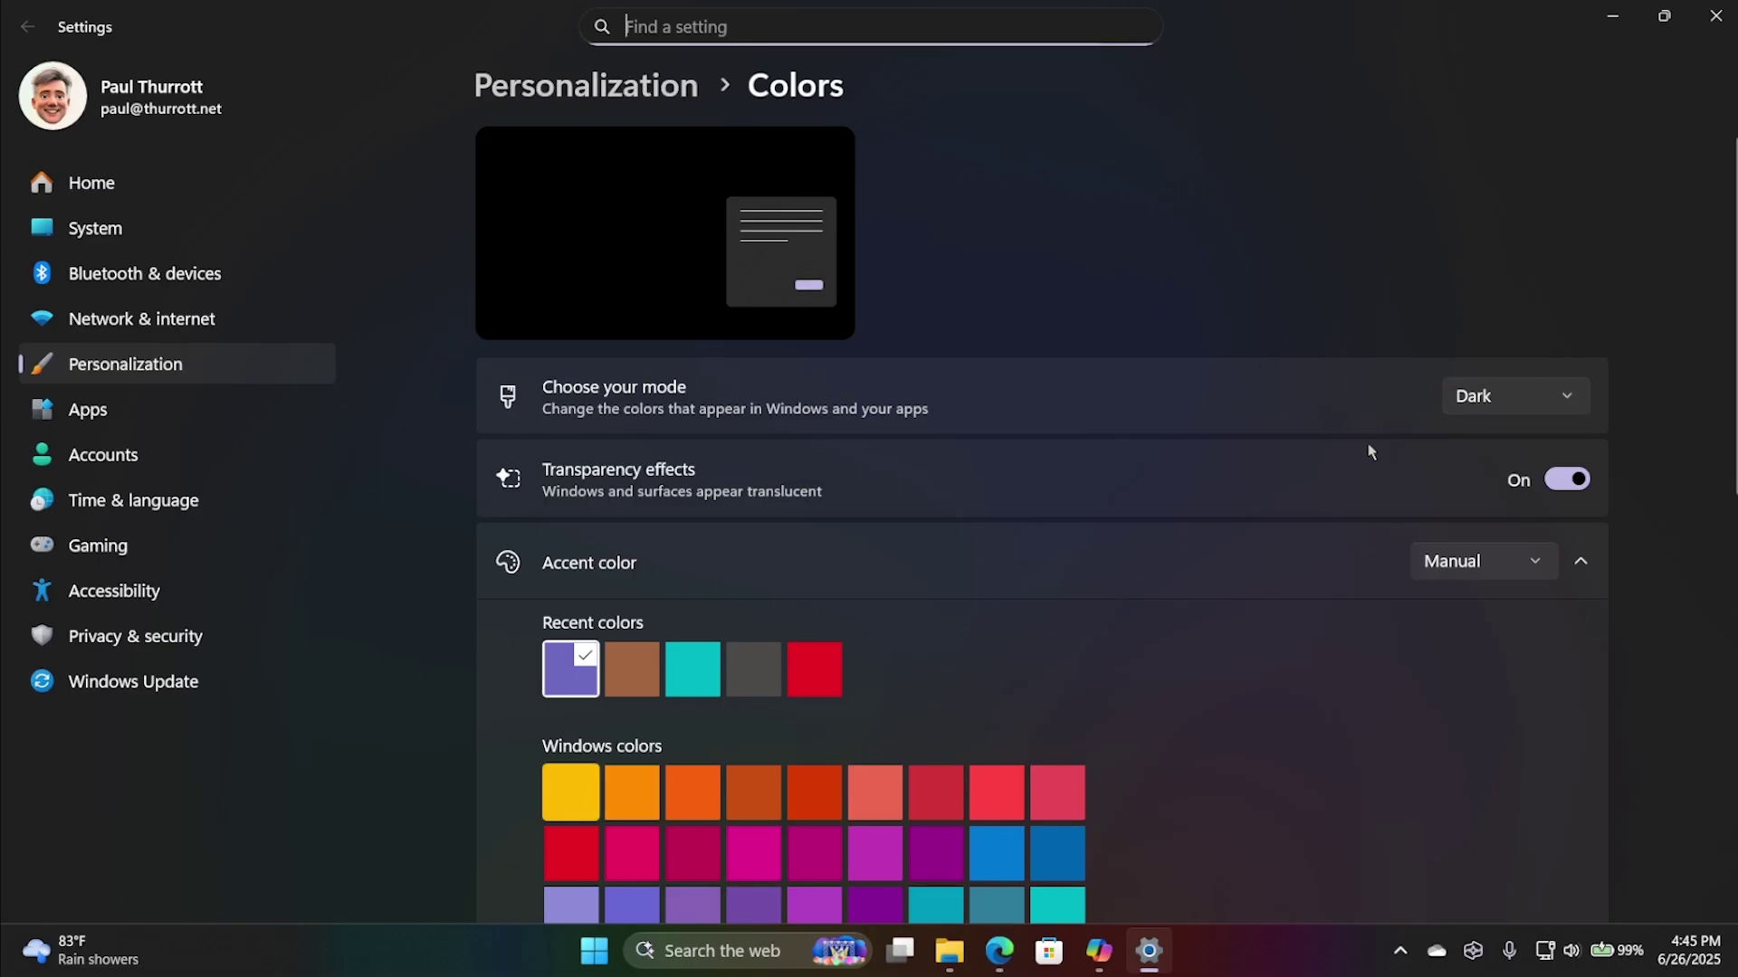
Leave Choose your mode set to Dark, then close Settings.
click(1522, 399)
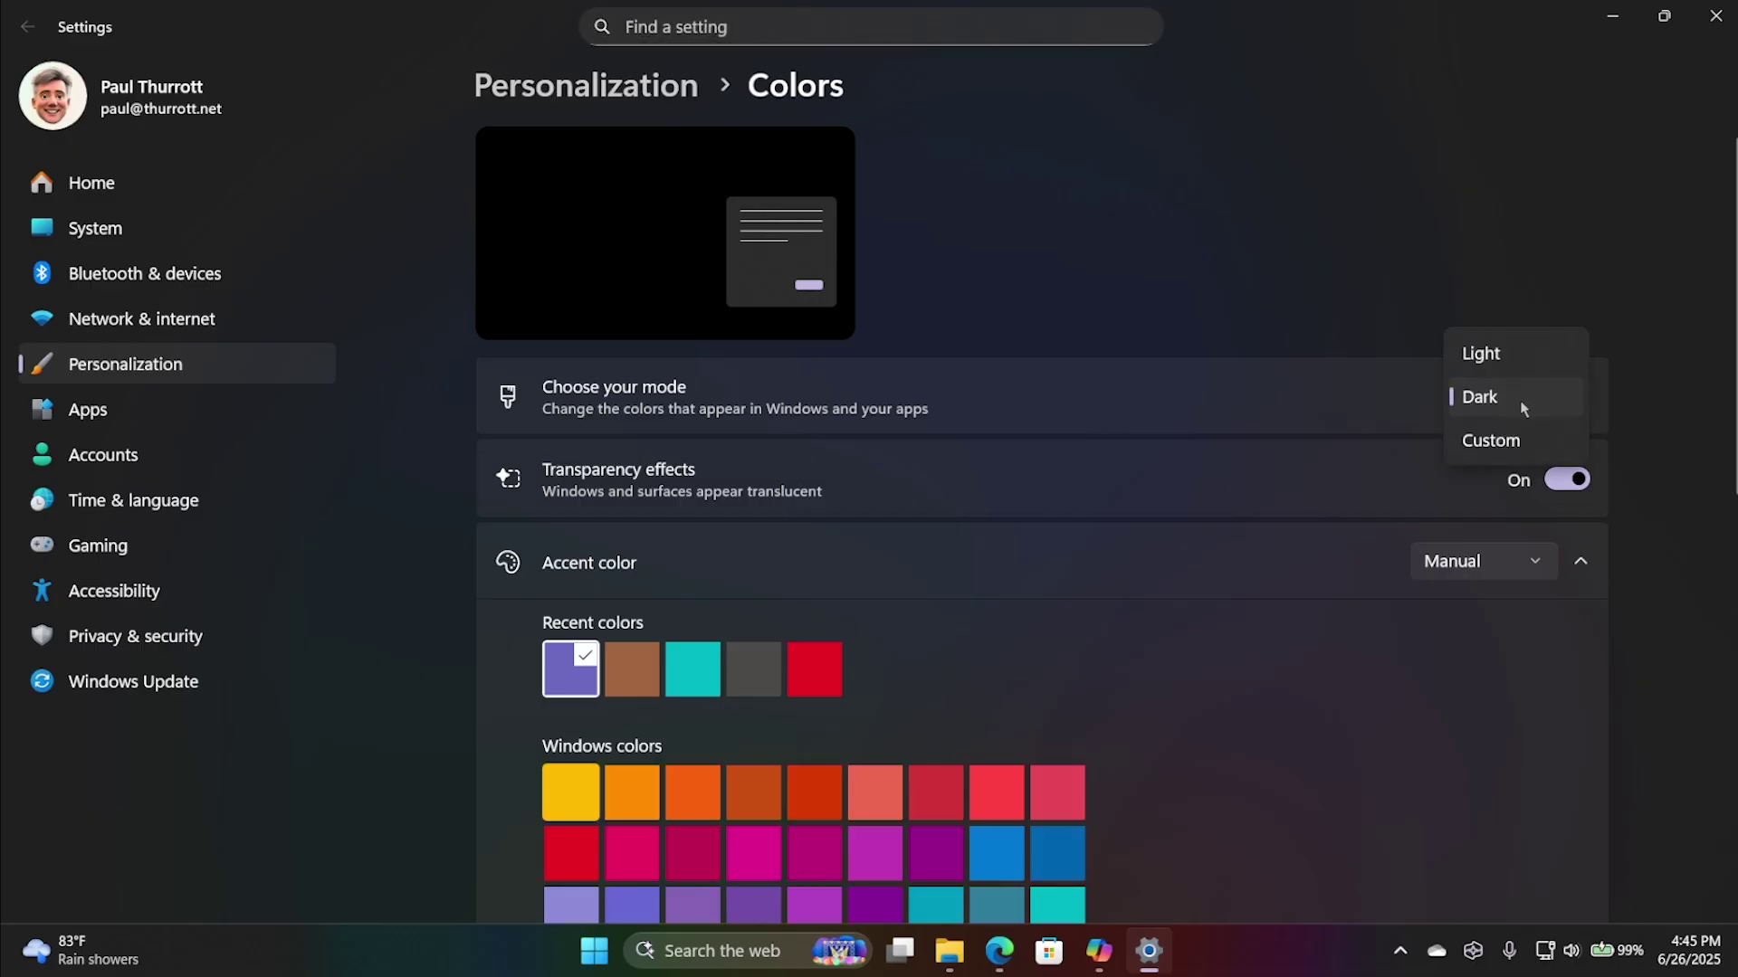
click(1521, 405)
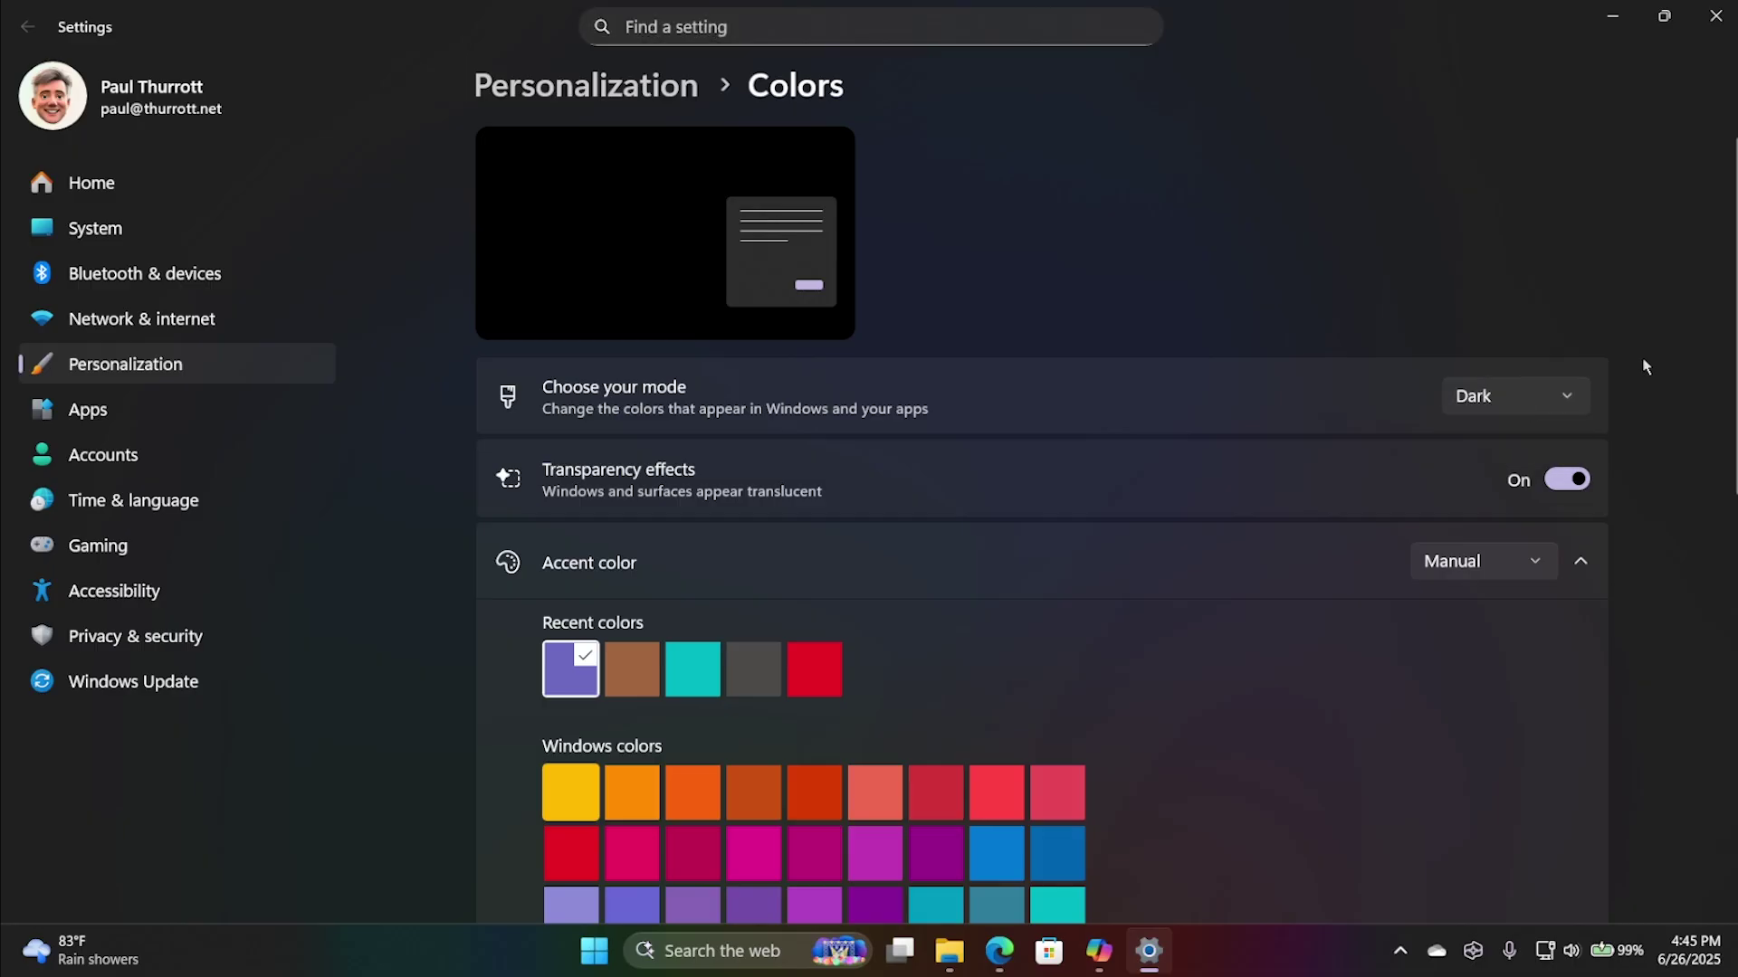
click(1713, 18)
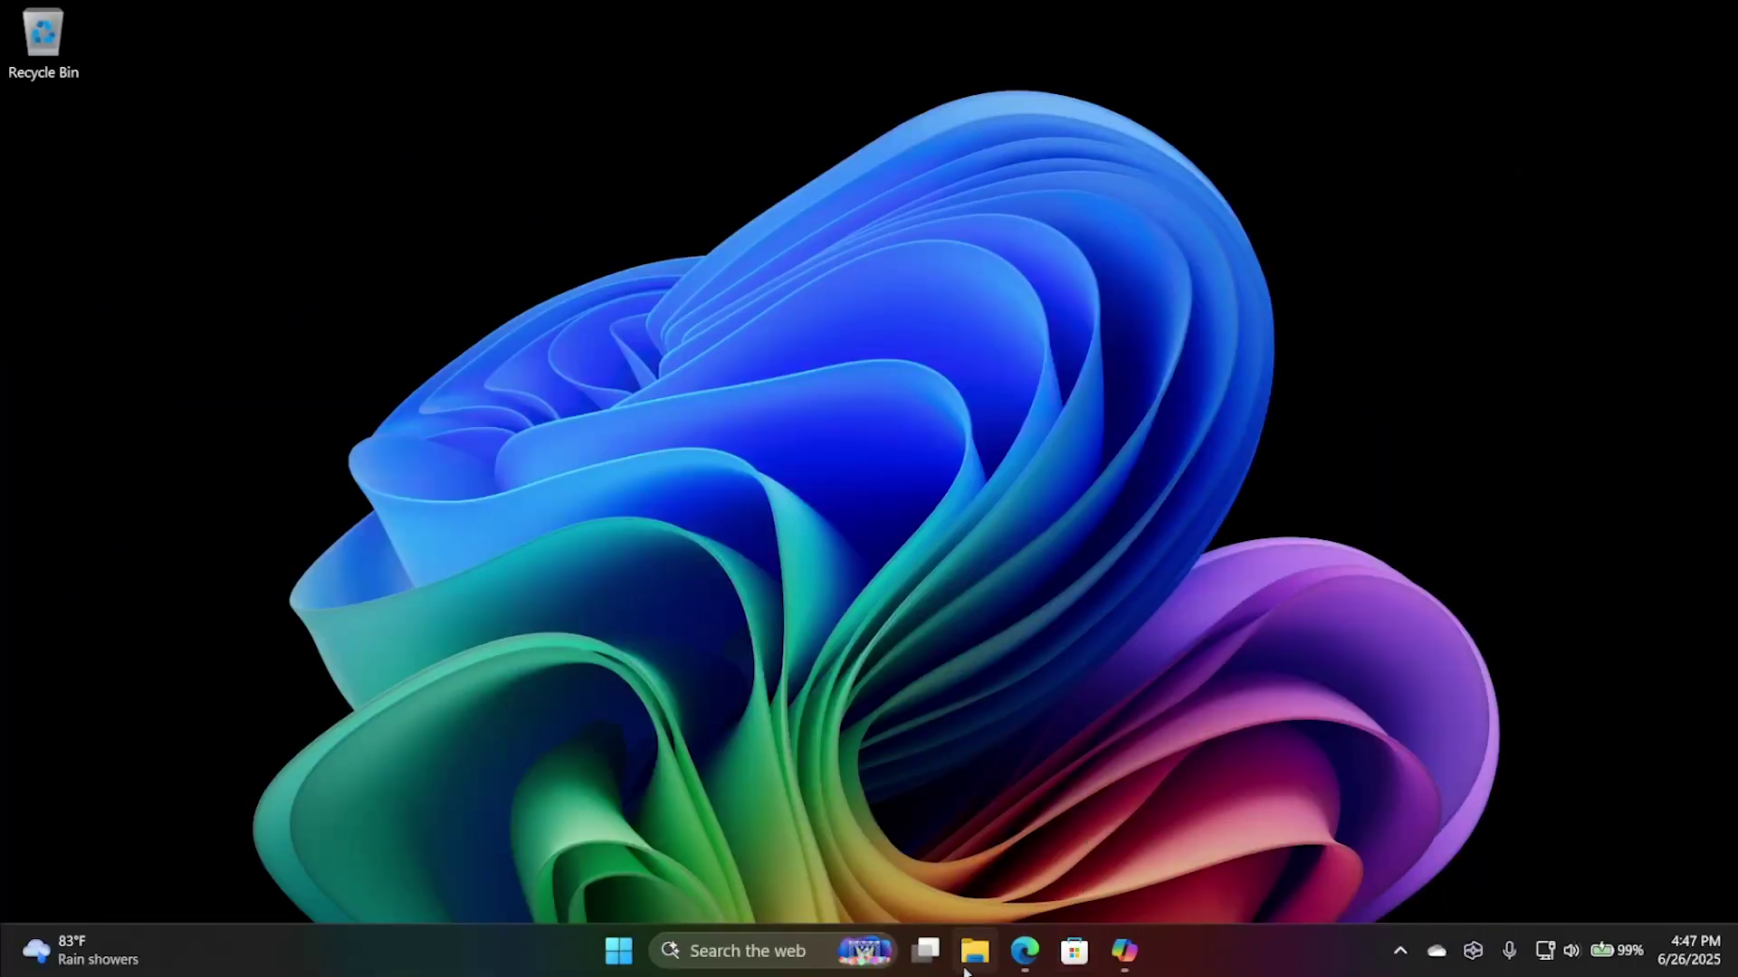
Bring Edge forward and minimise it, then restore the File Explorer Home window from the taskbar.
click(932, 956)
click(955, 961)
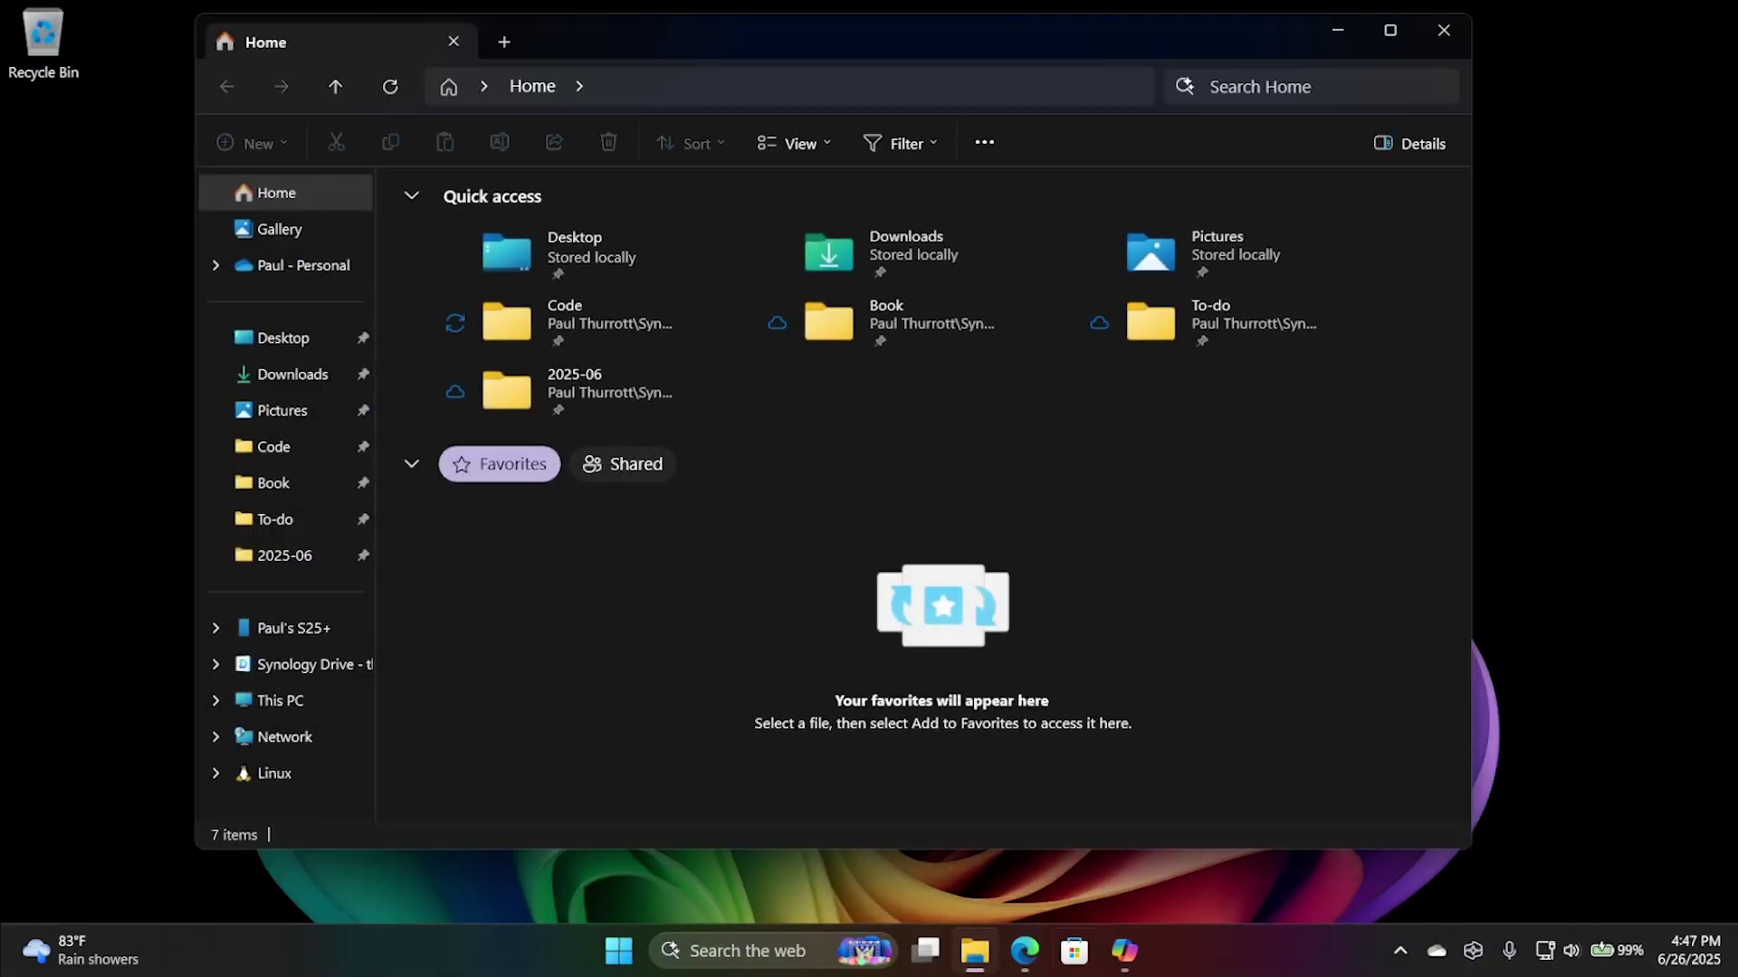
mouse_move(968, 973)
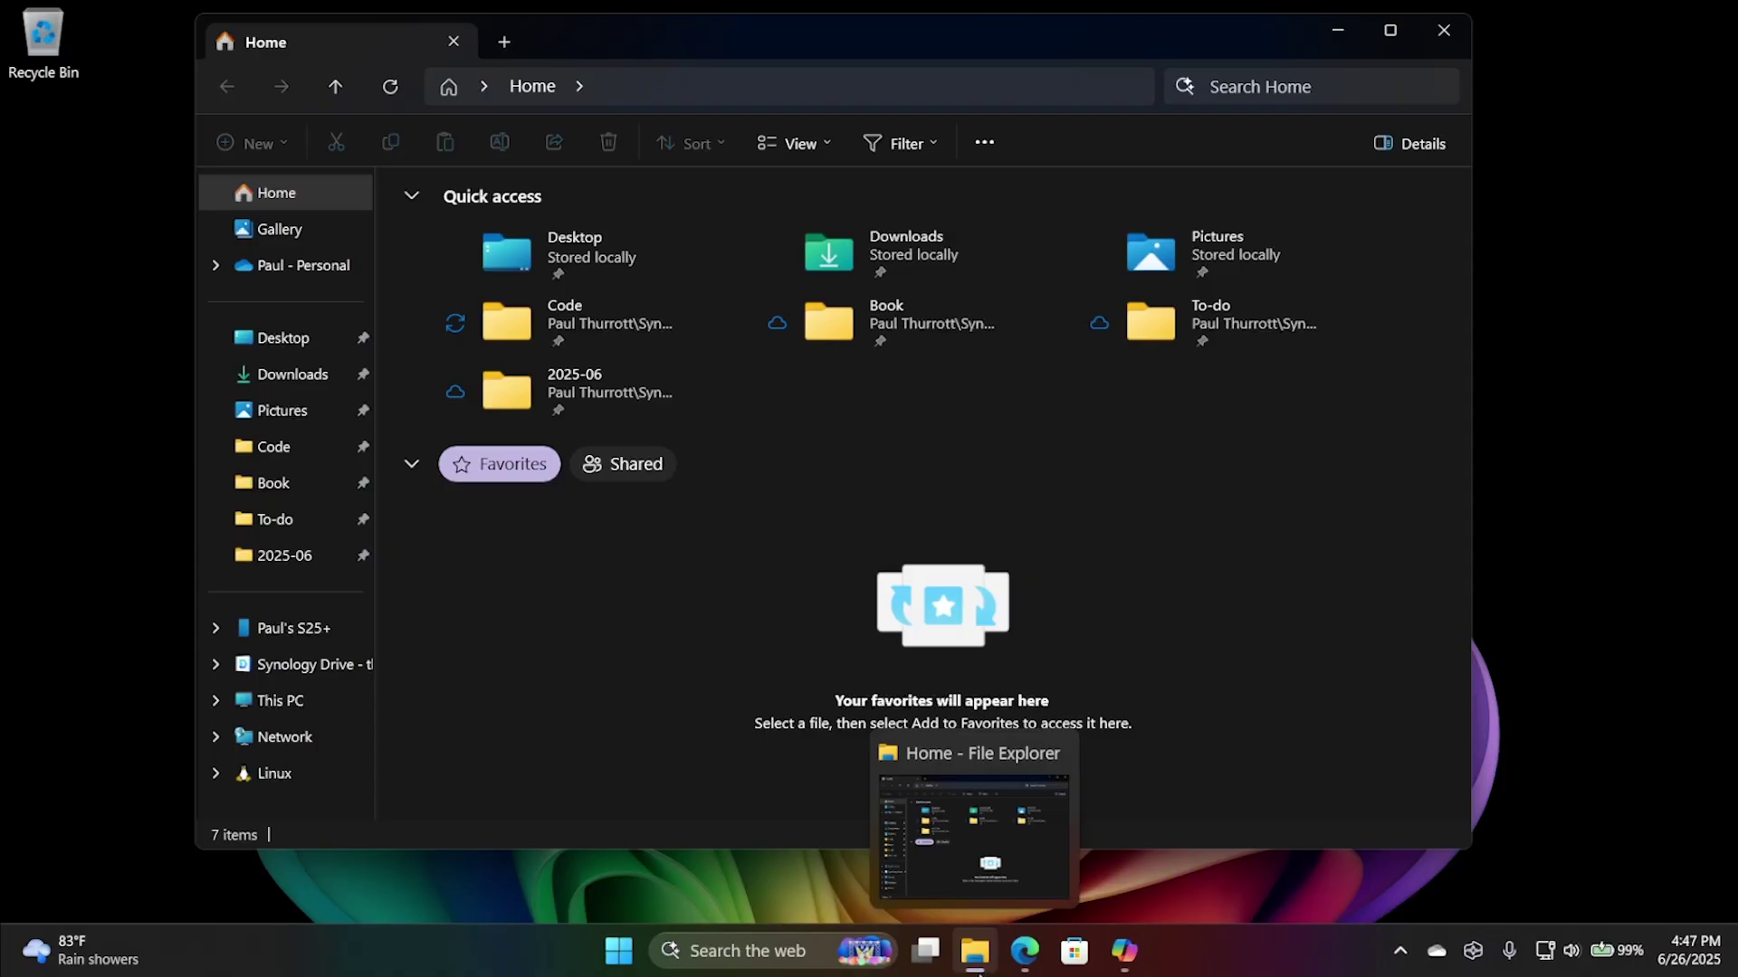
click(1024, 950)
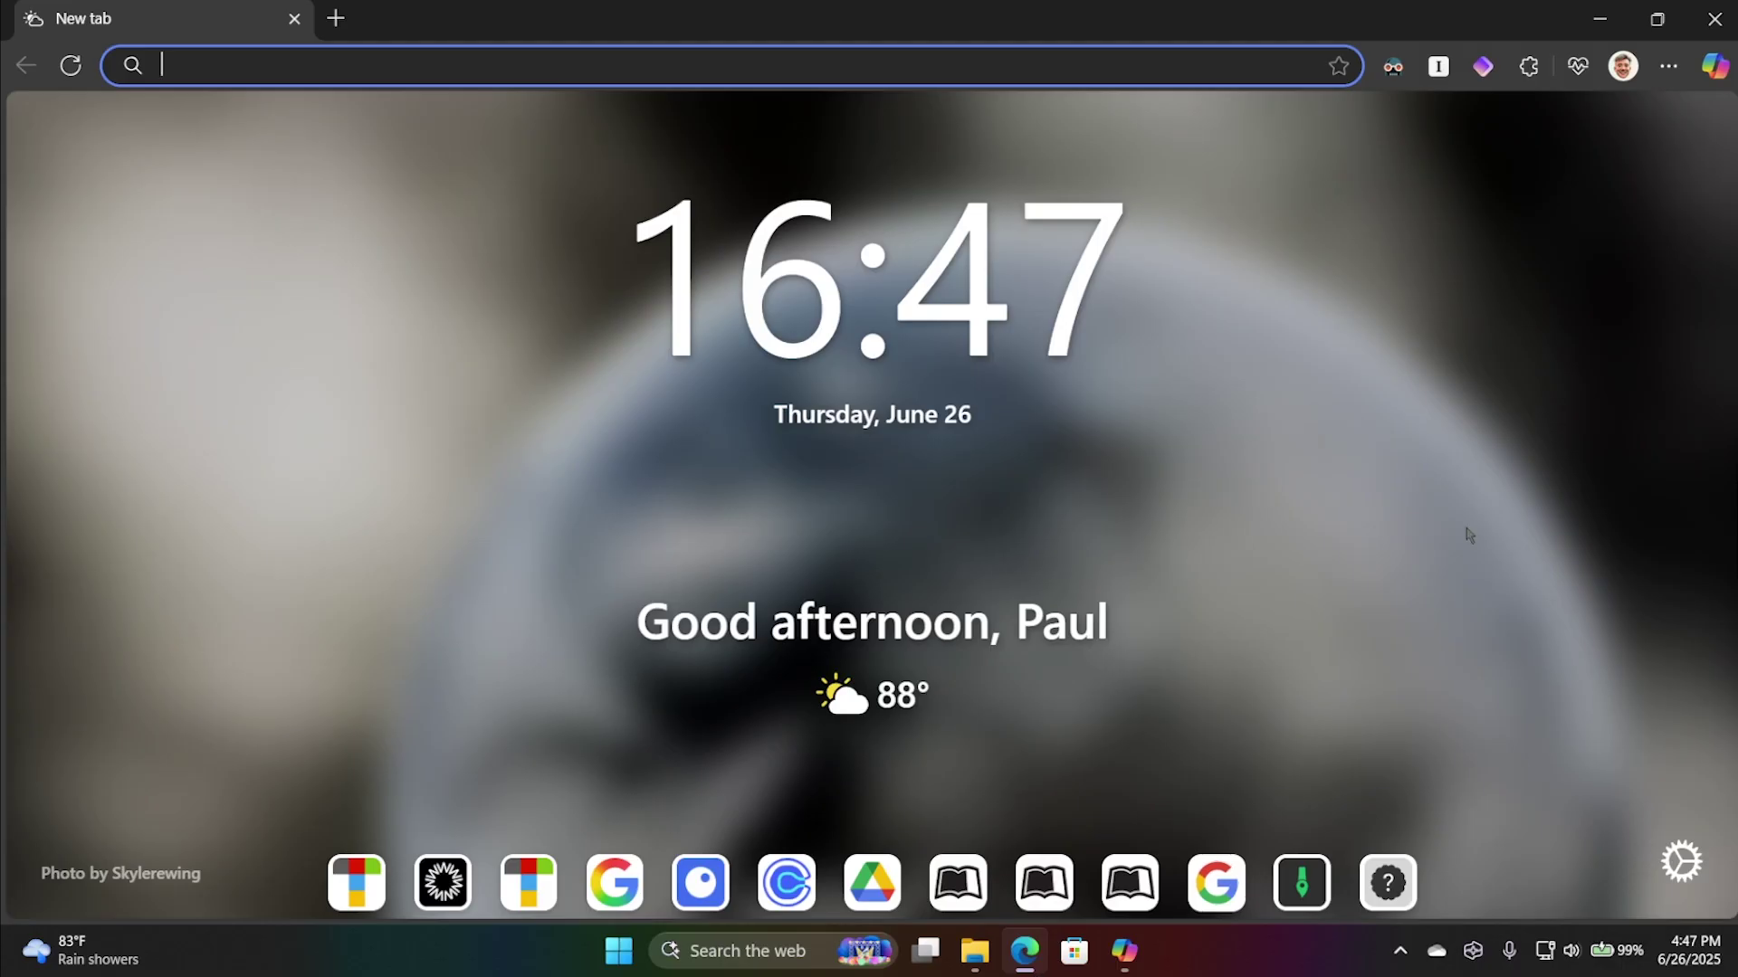
click(1599, 18)
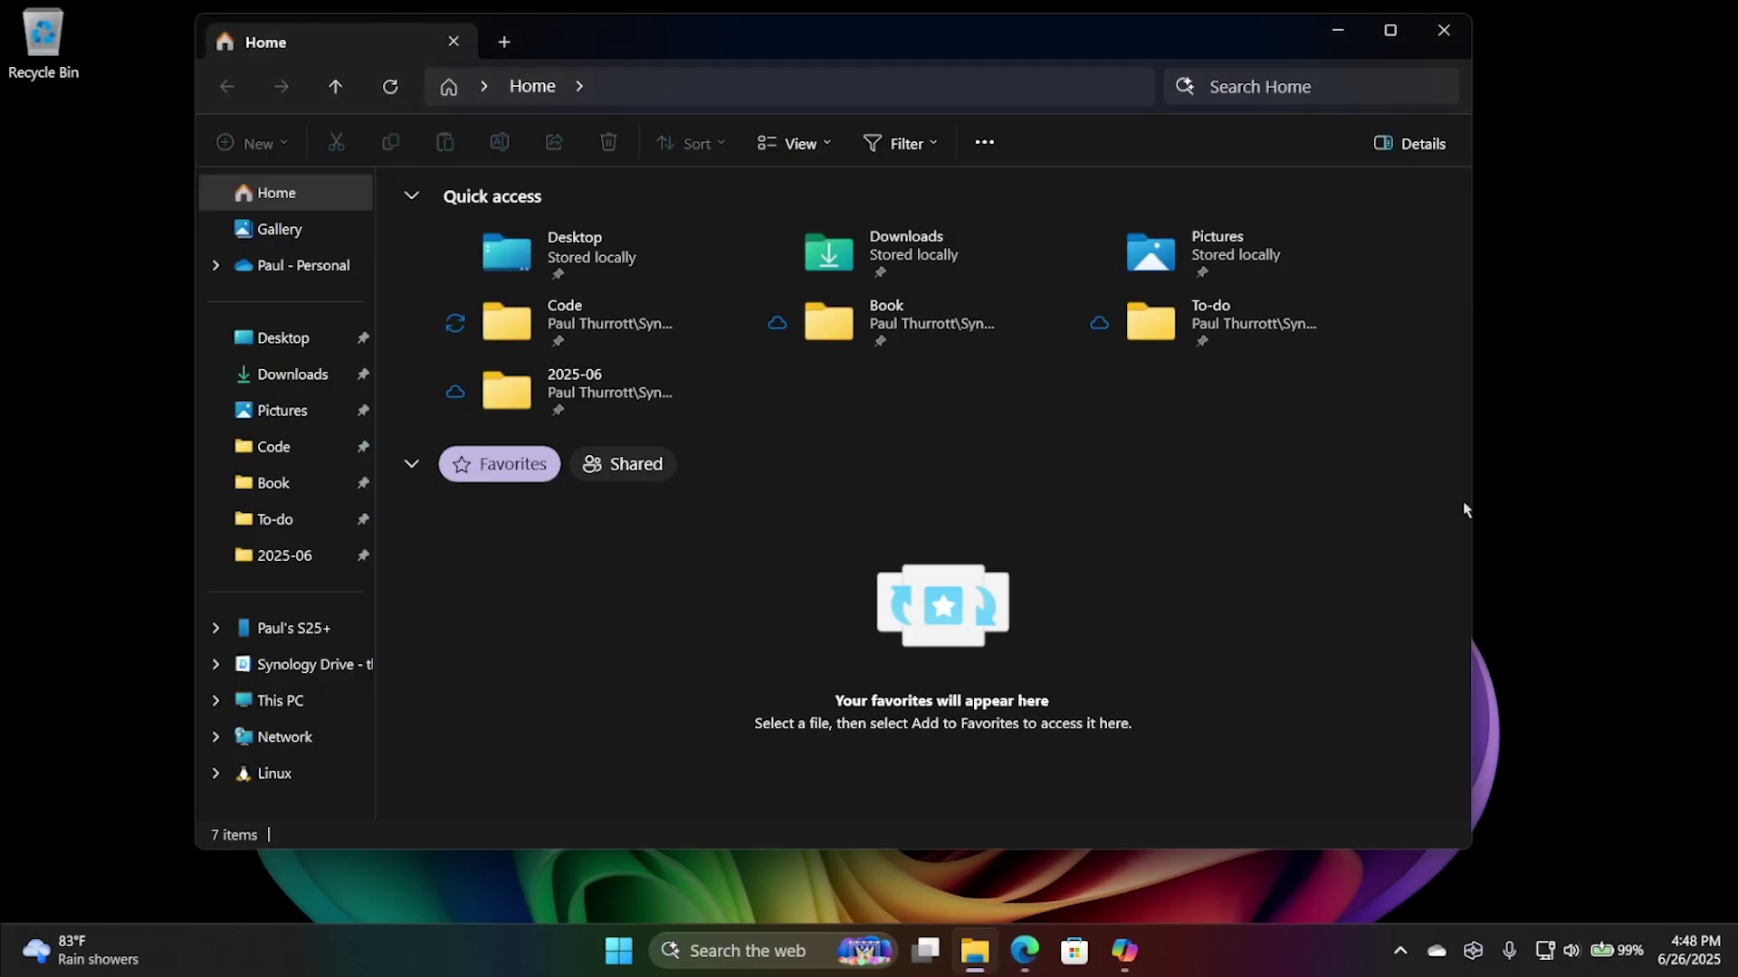
click(1335, 36)
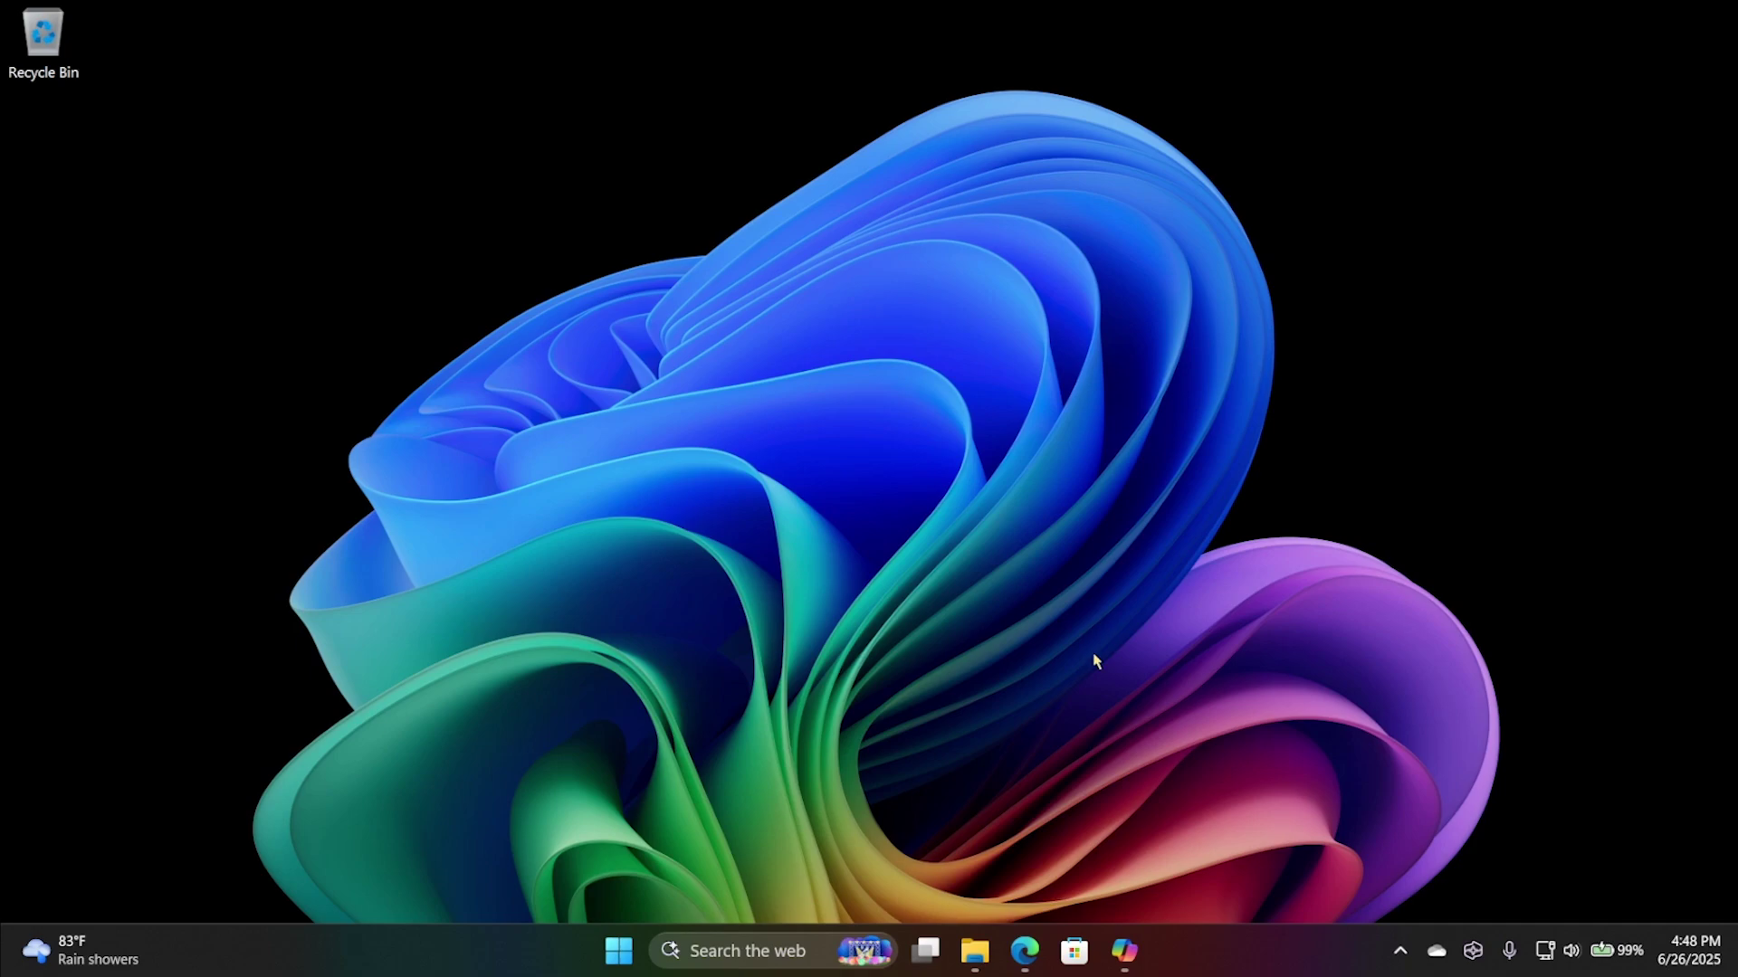
click(974, 950)
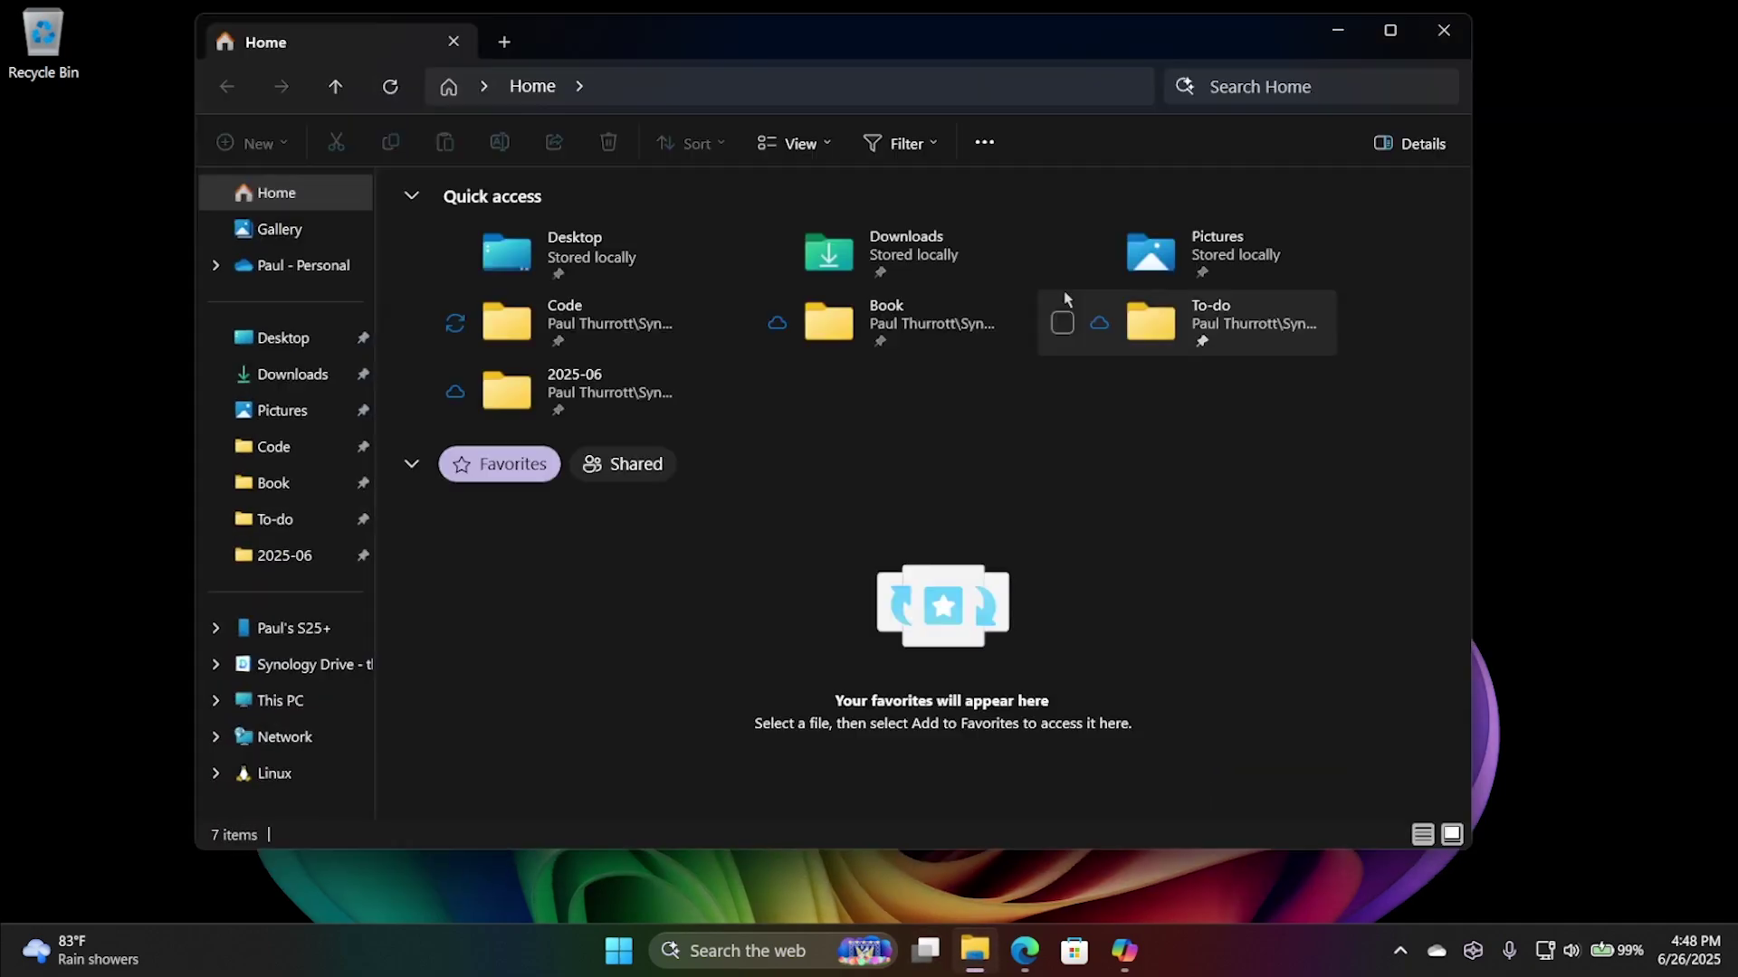
Open Pictures and bring up the full Windows Share panel for Blissful.png (2.4 MB) via Share with > More options.
click(291, 421)
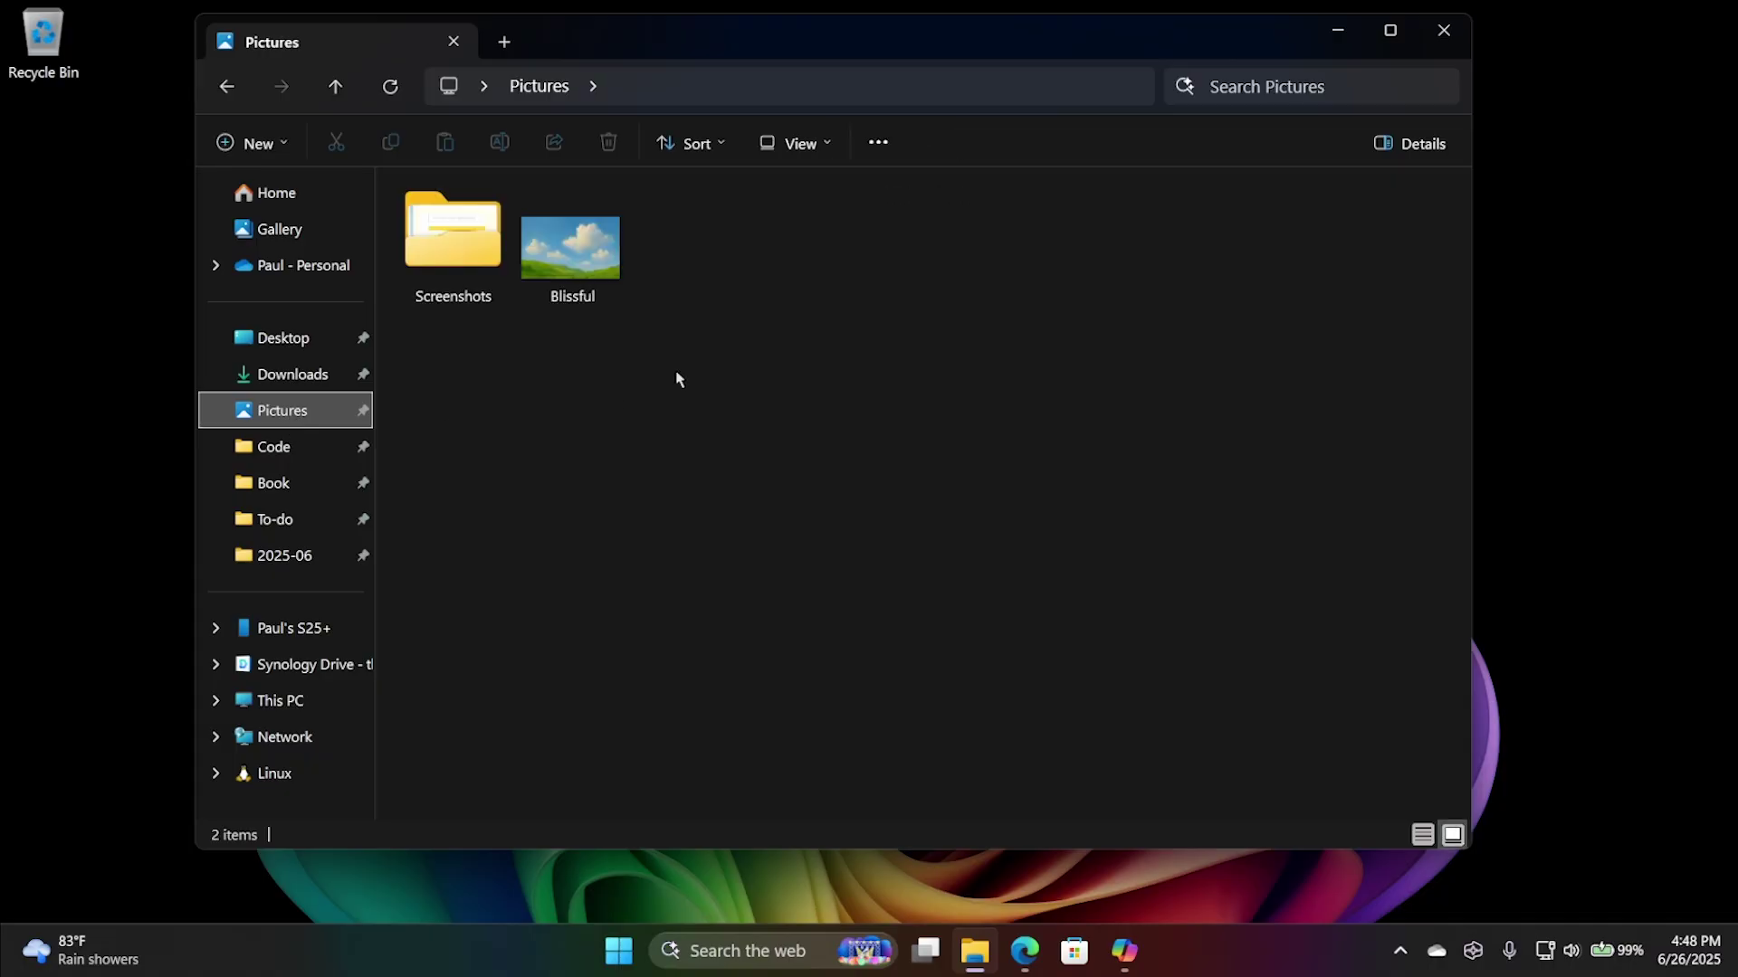
click(595, 247)
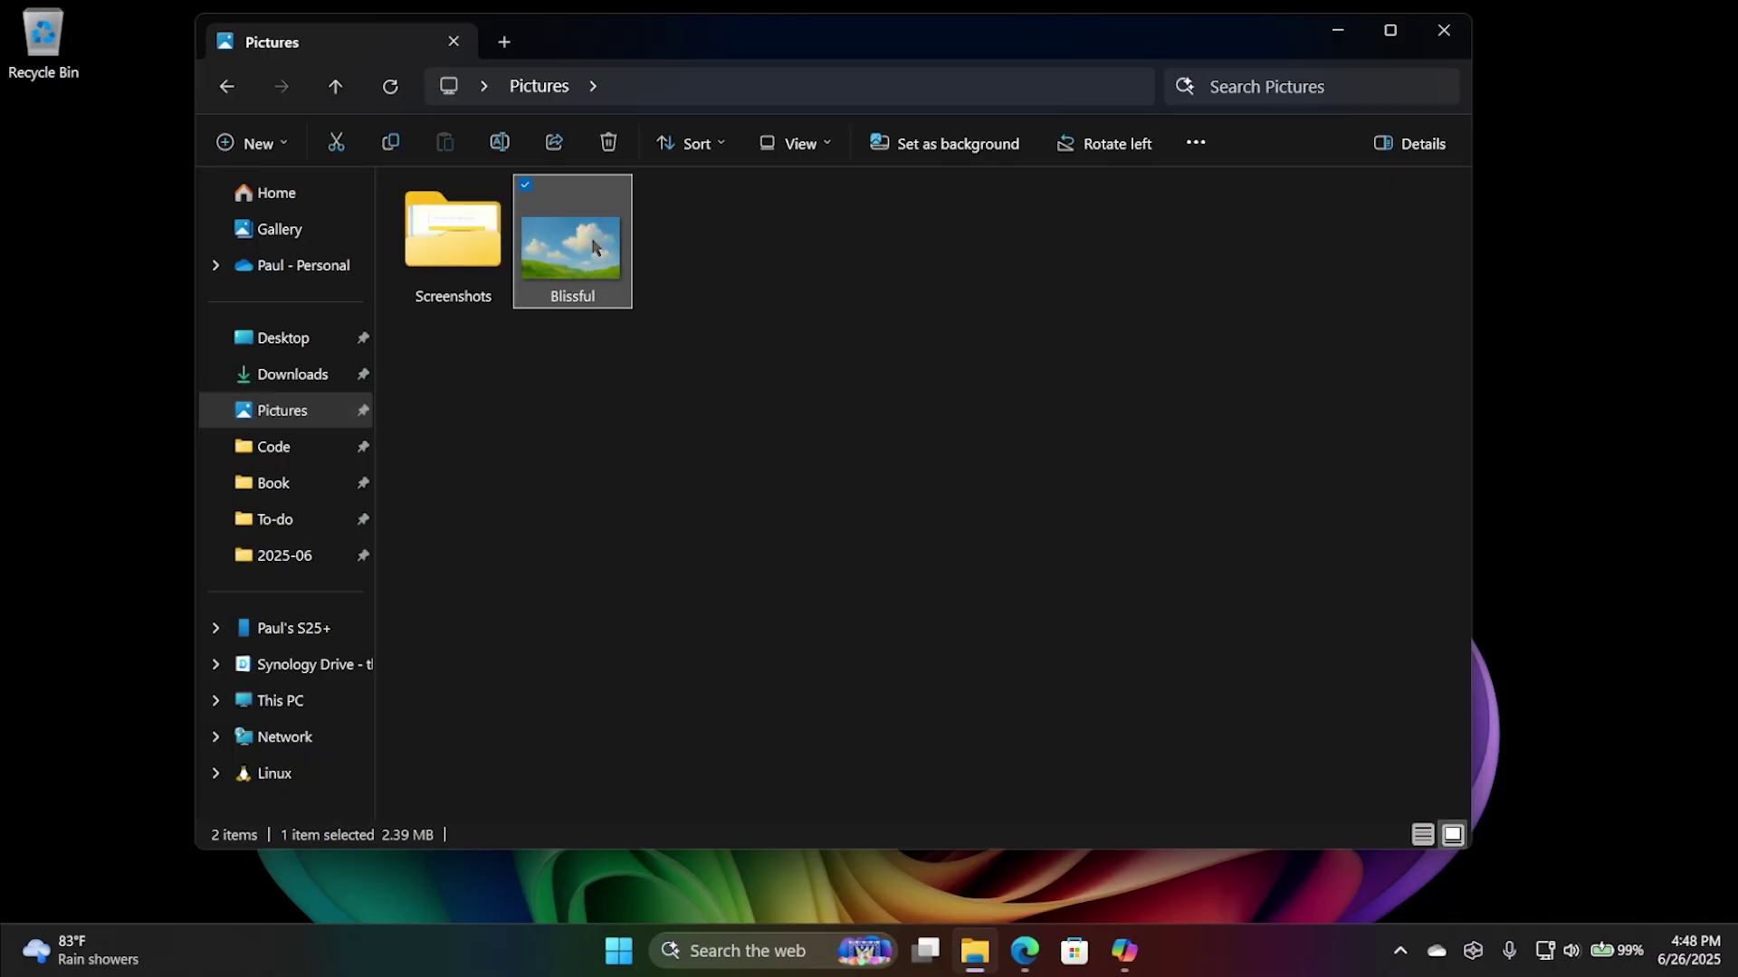
right_click(595, 246)
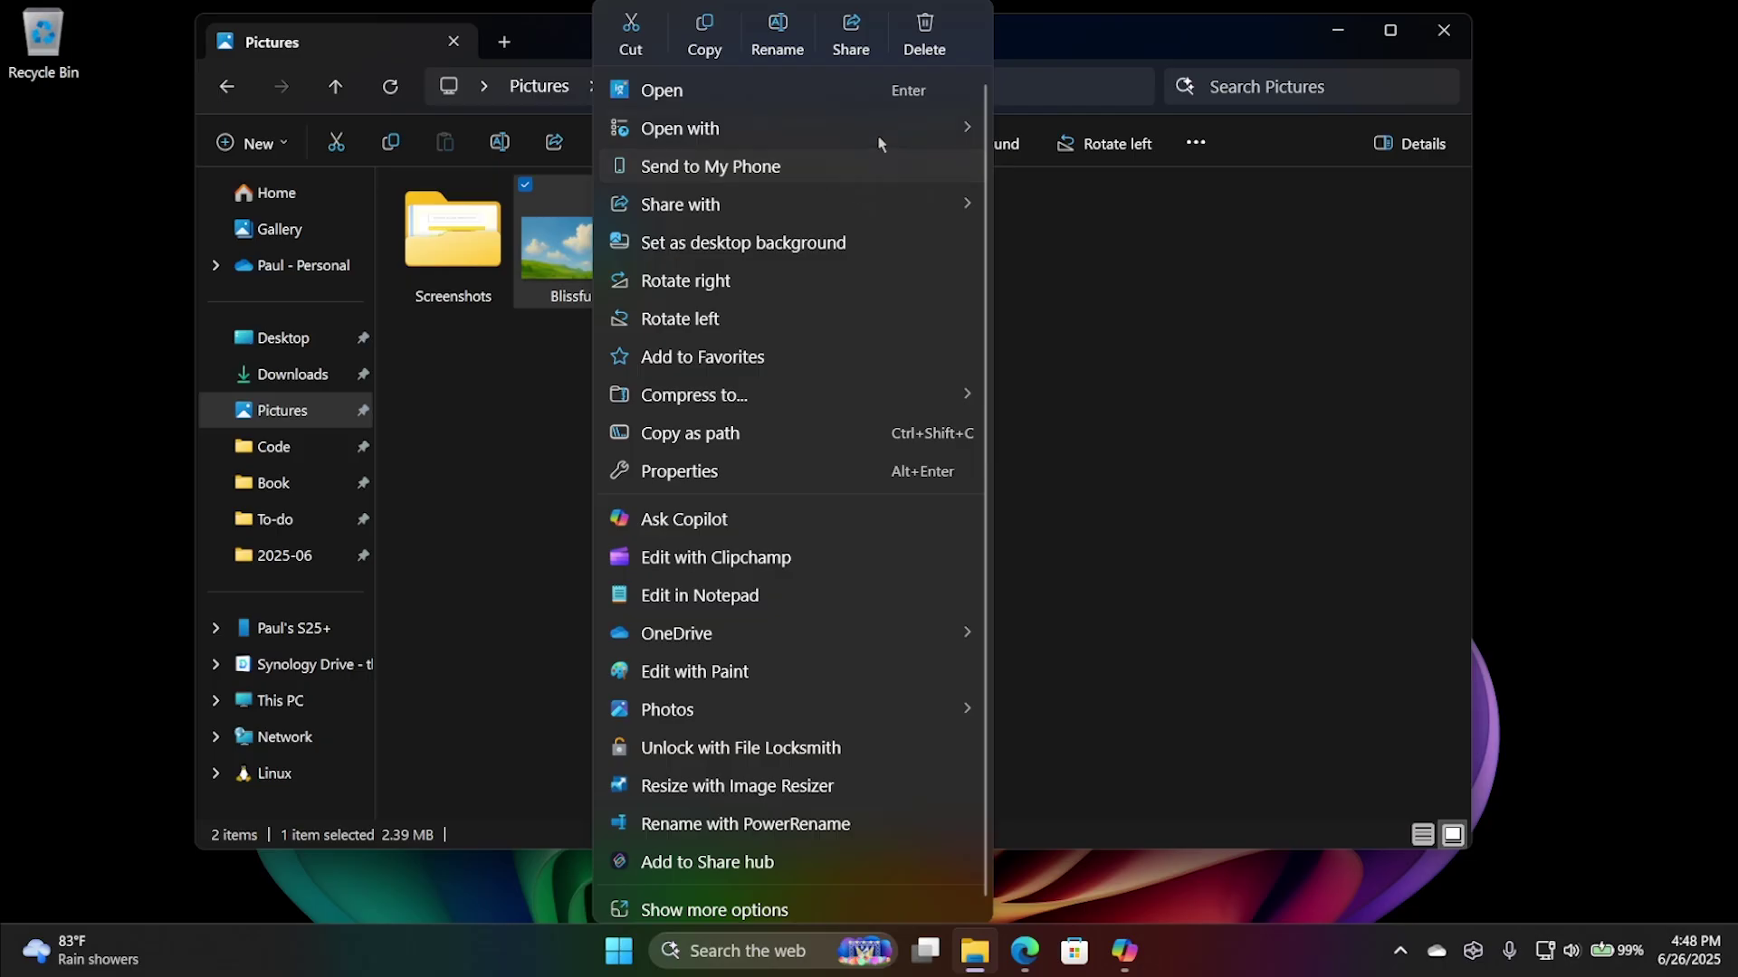
mouse_move(860, 227)
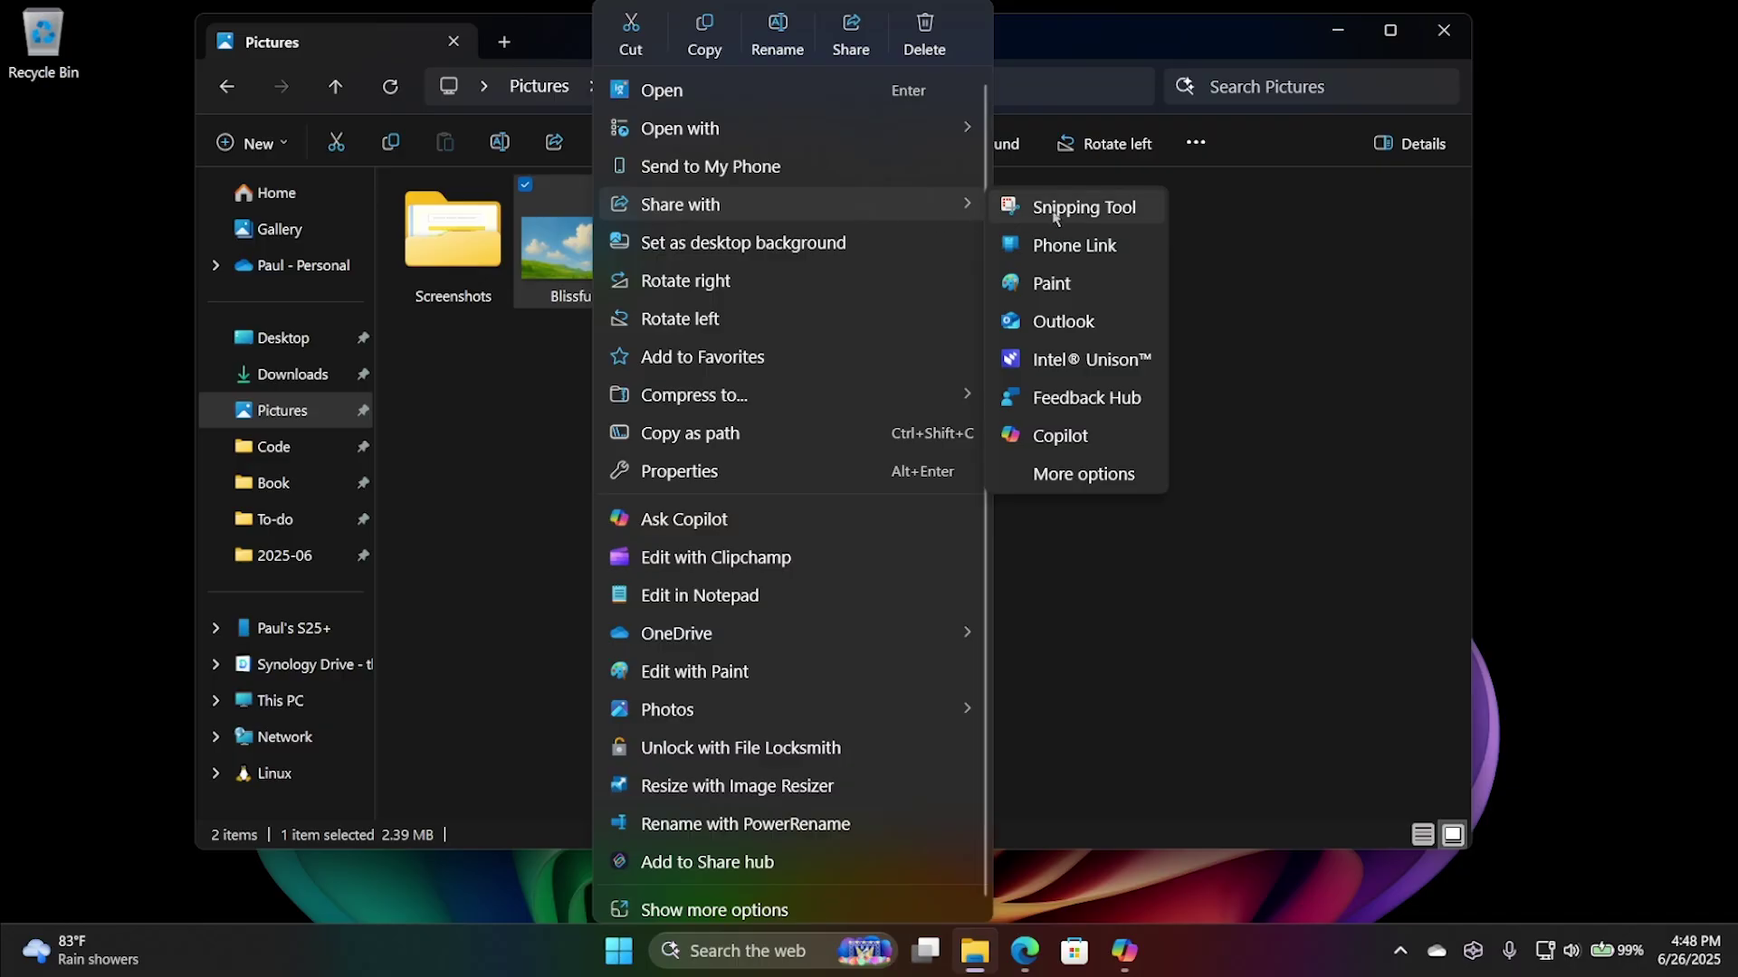
click(1083, 474)
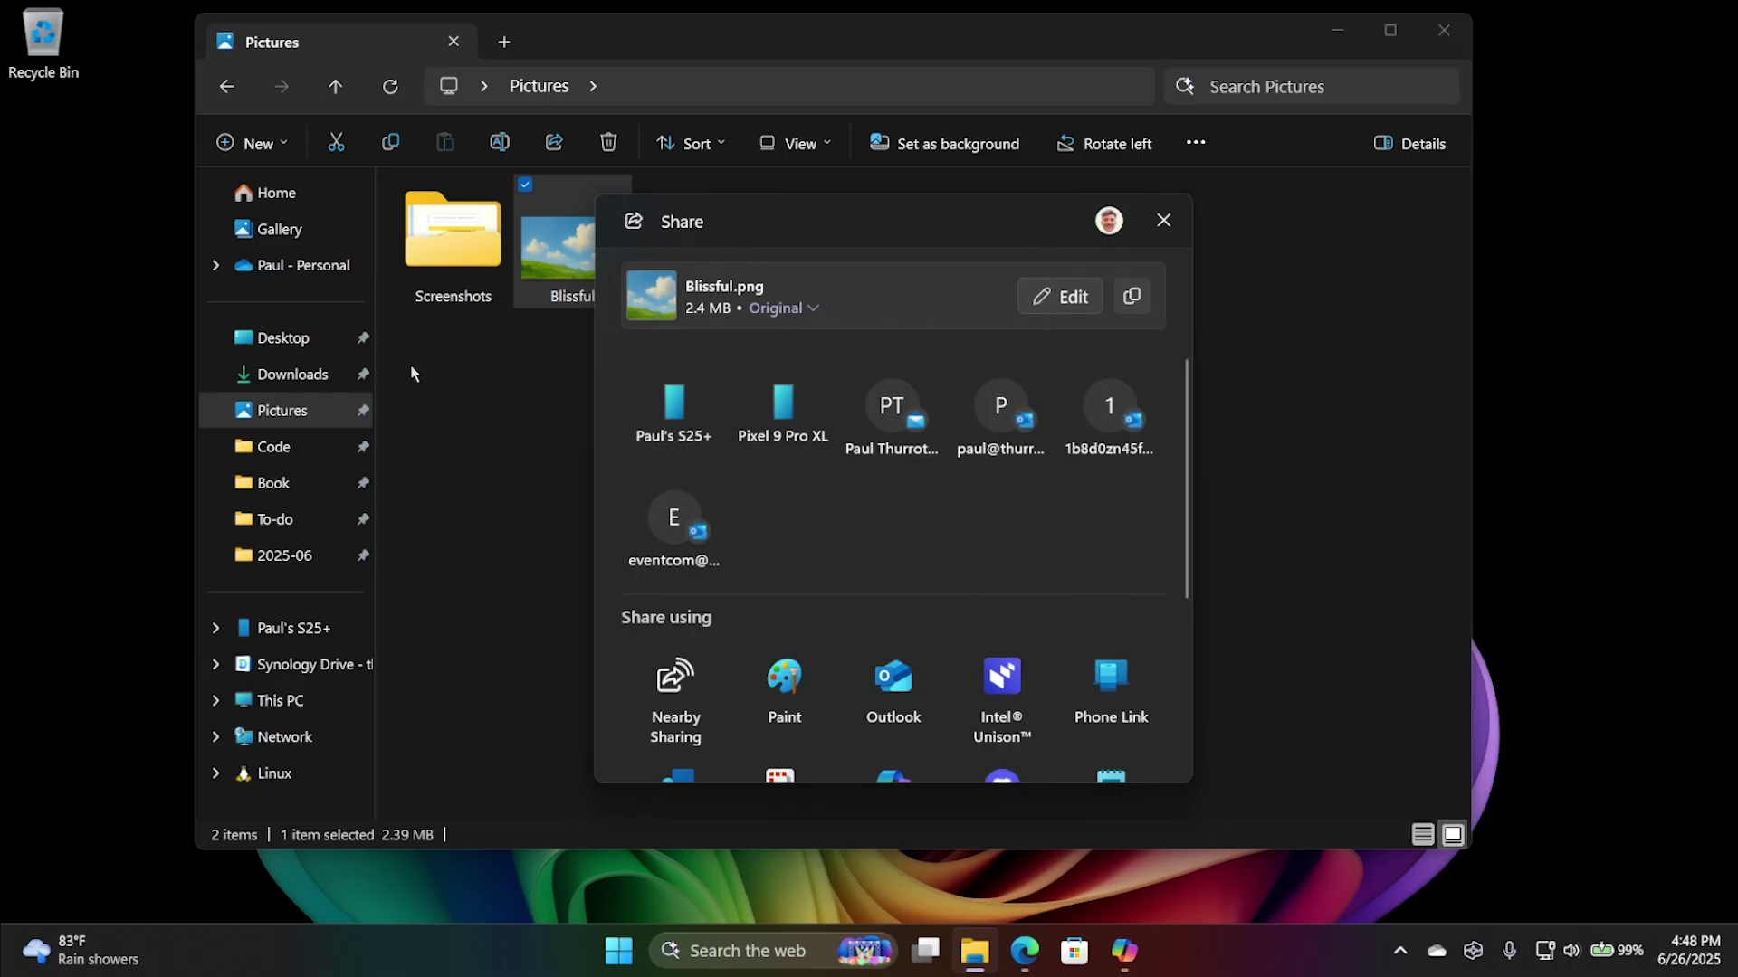
Open Screenshots, share Screenshot (10), and crop its bottom edge in the editor.
click(1165, 221)
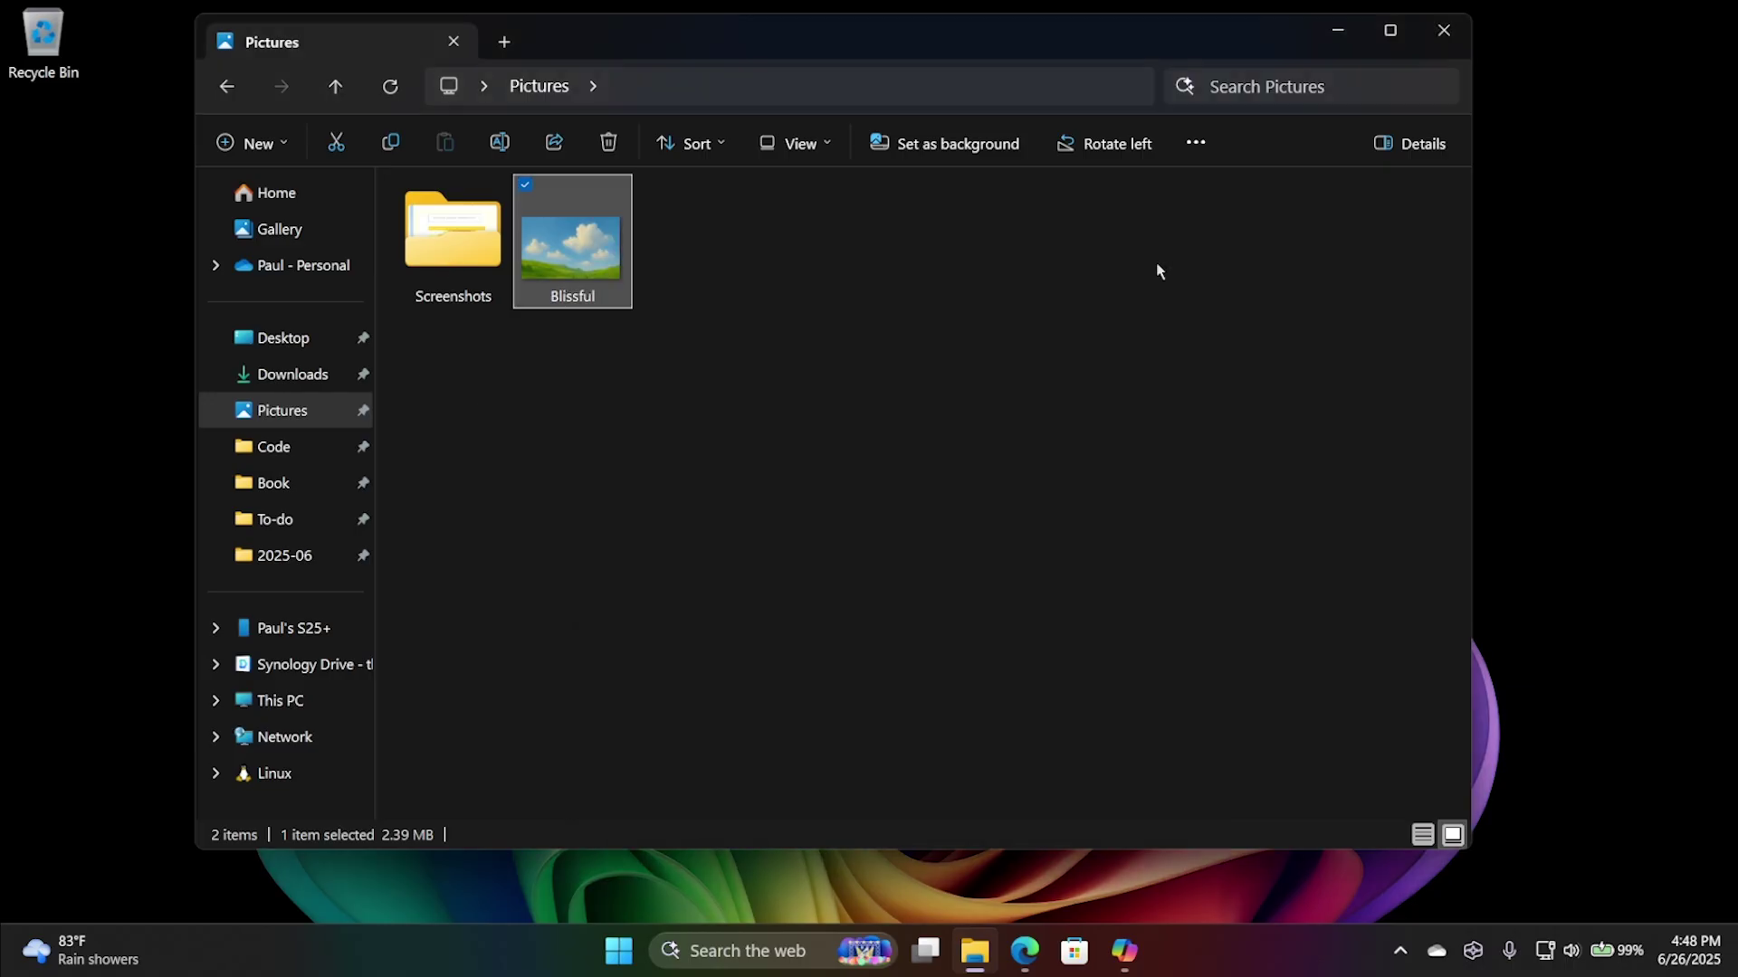
double_click(462, 271)
click(470, 258)
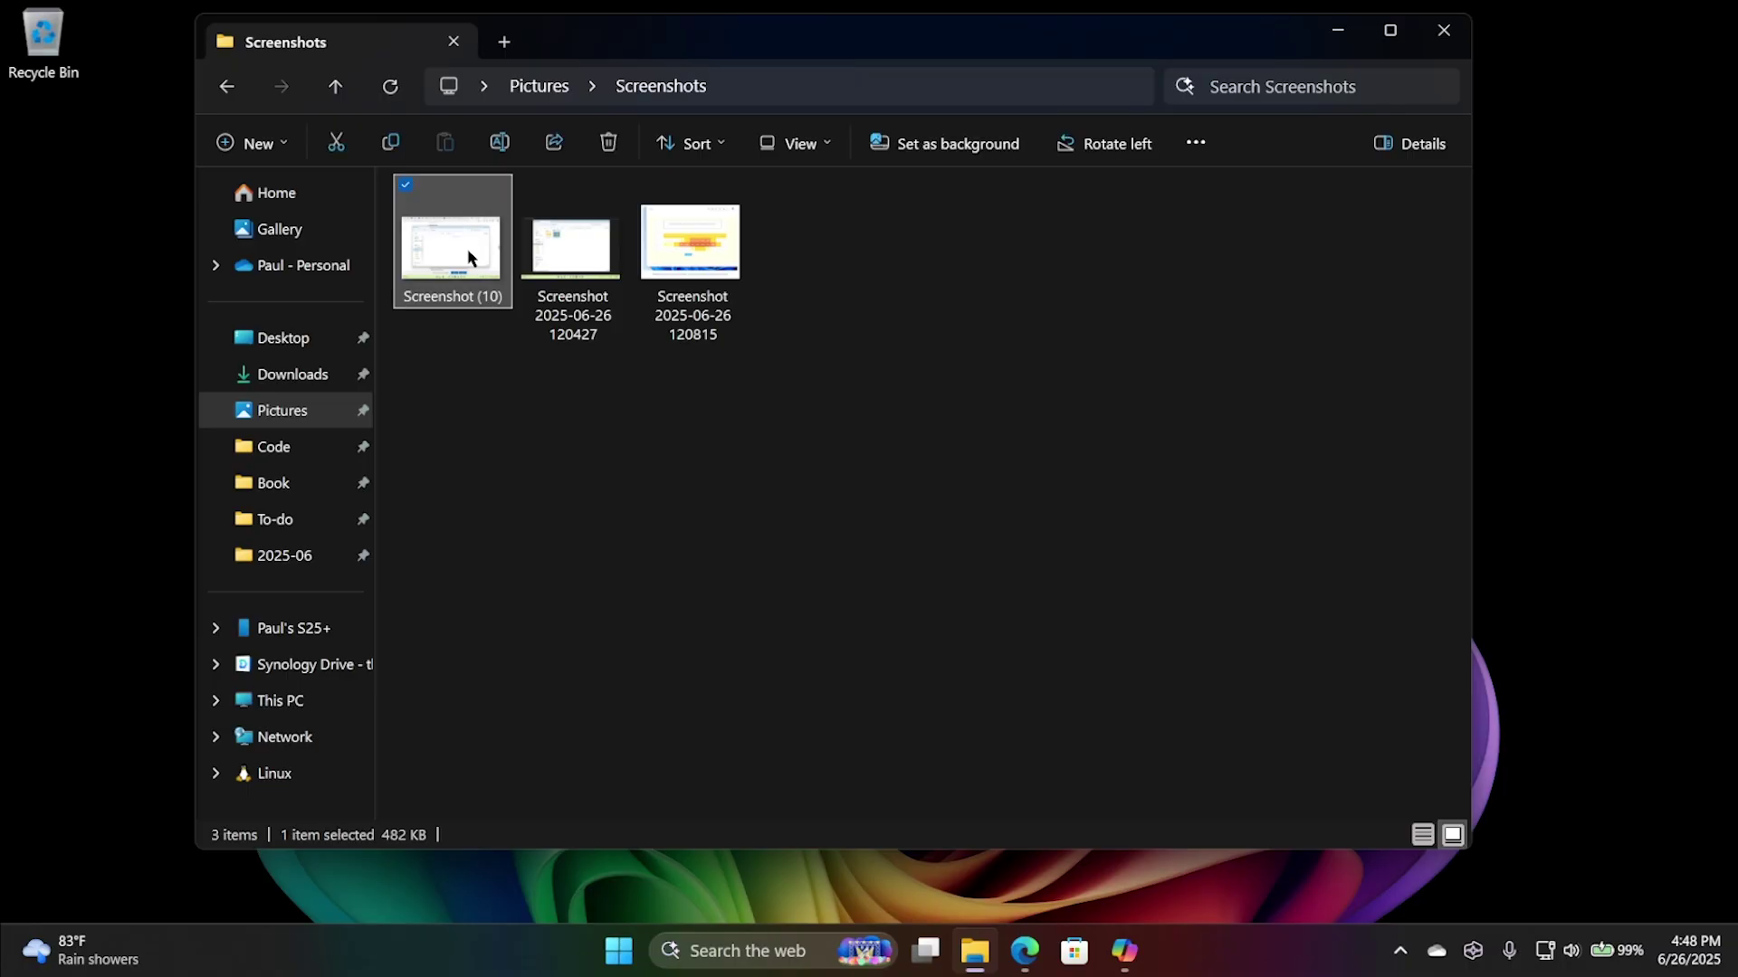
right_click(444, 244)
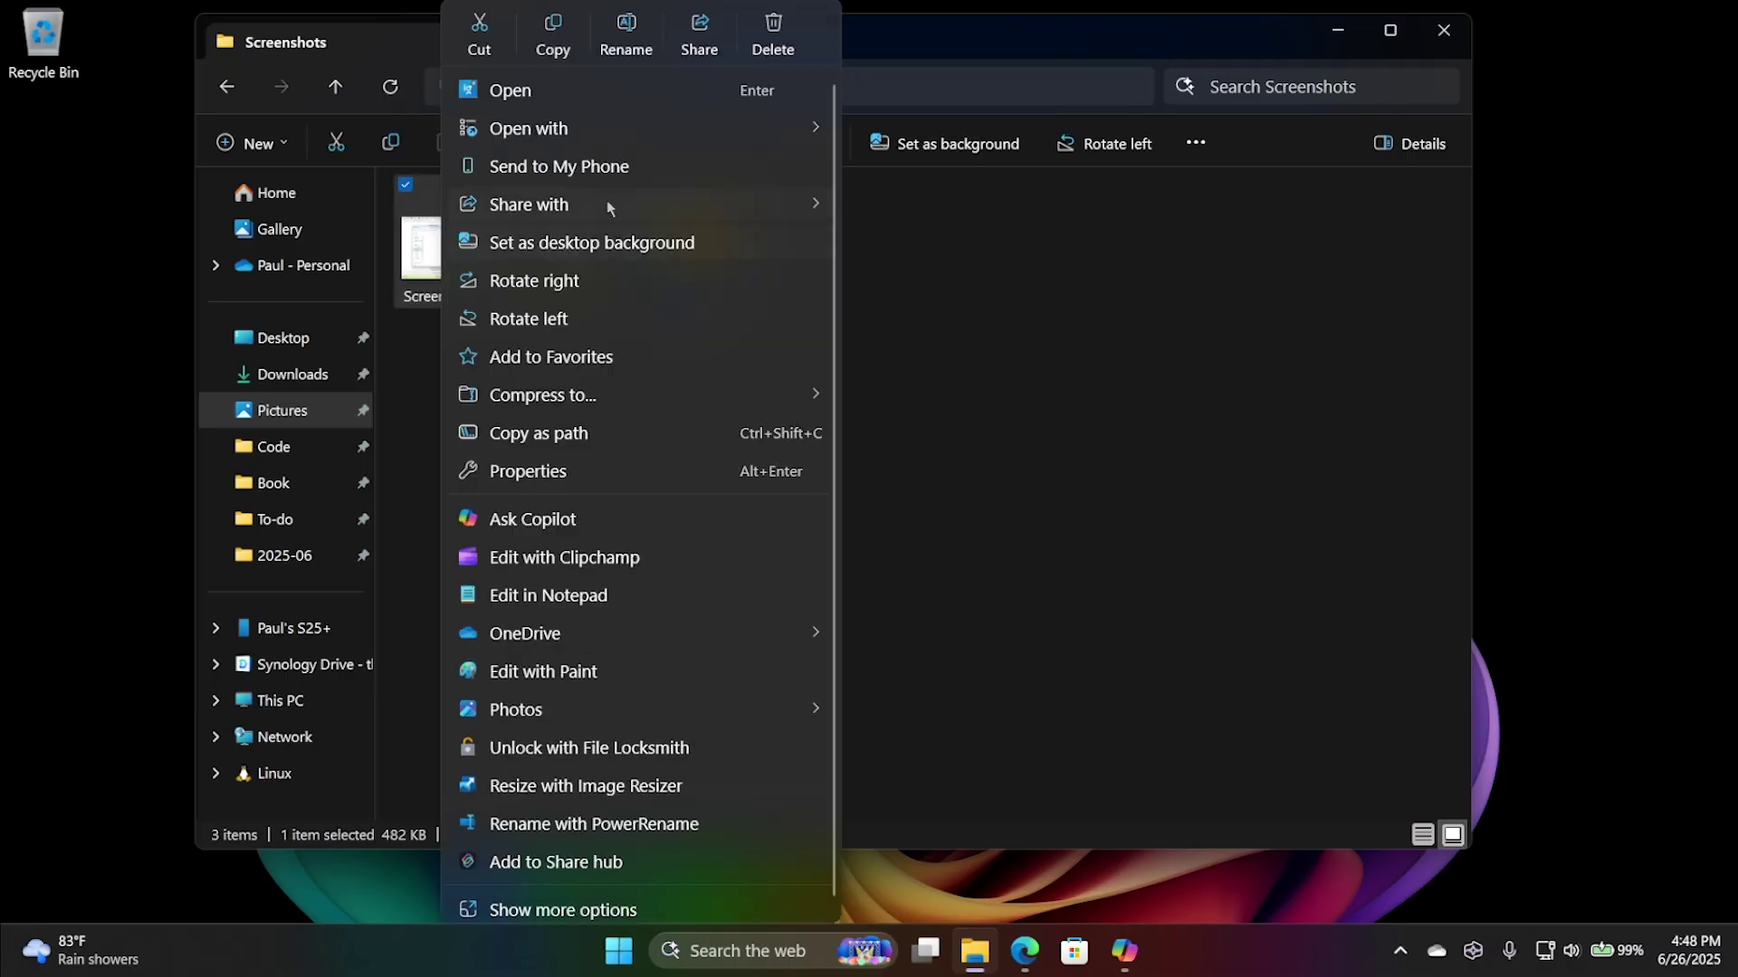
click(697, 52)
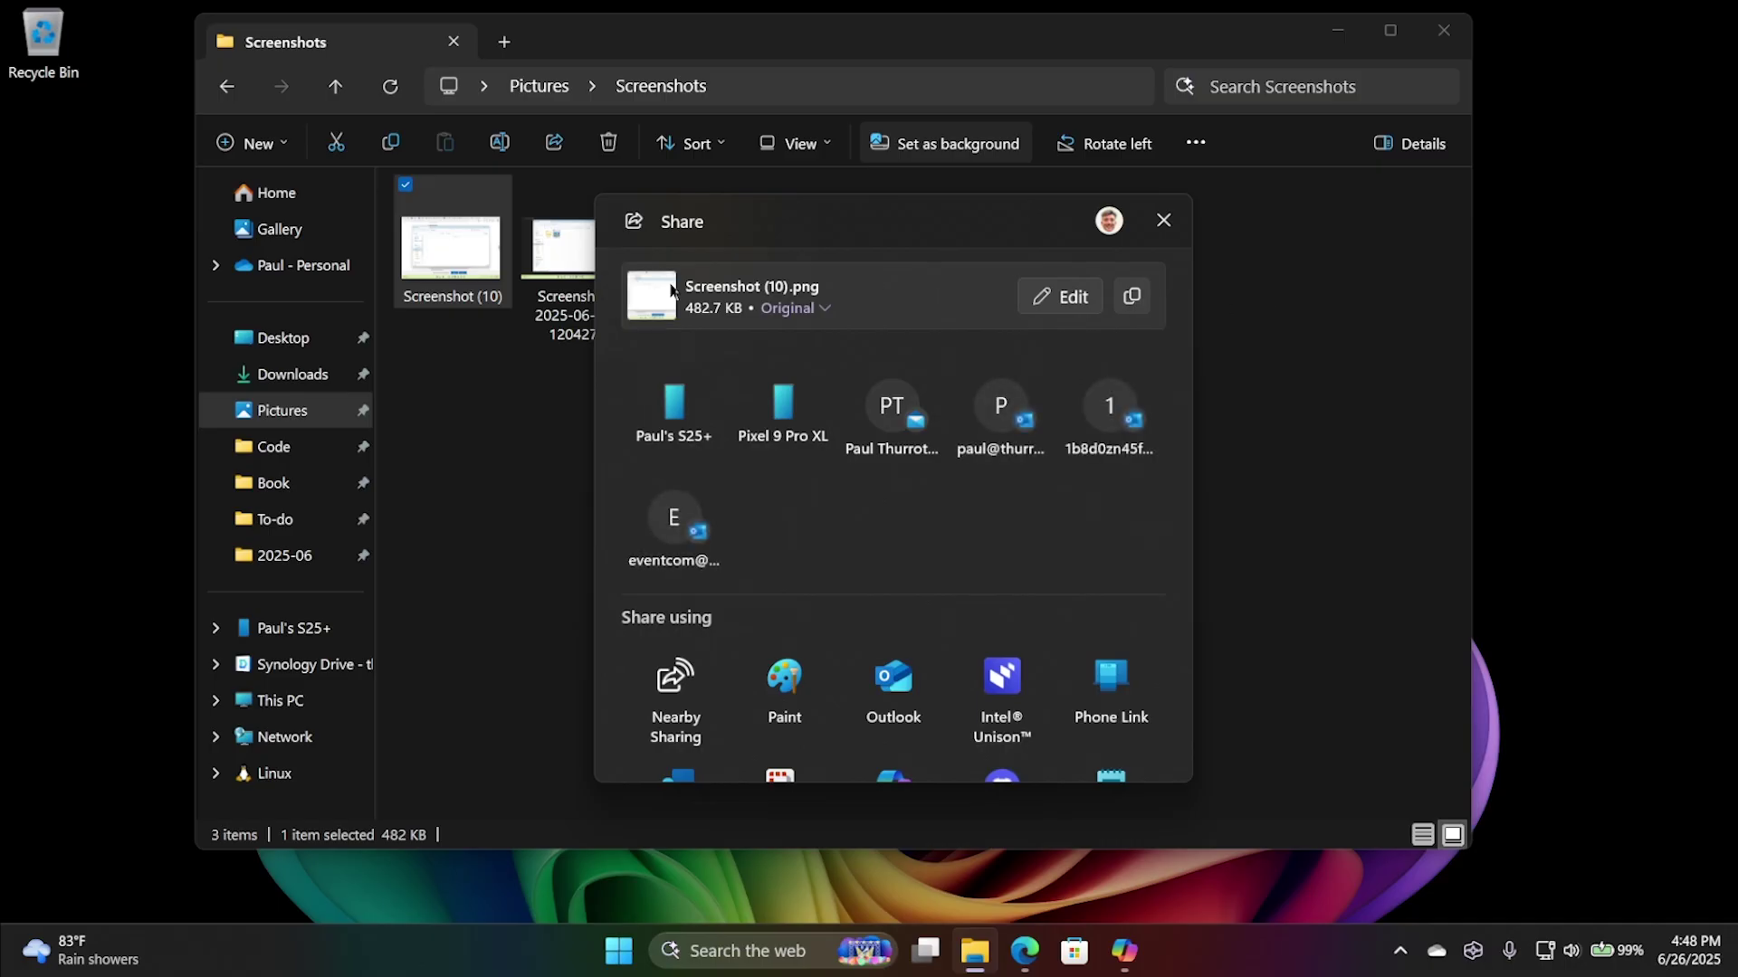
click(1059, 295)
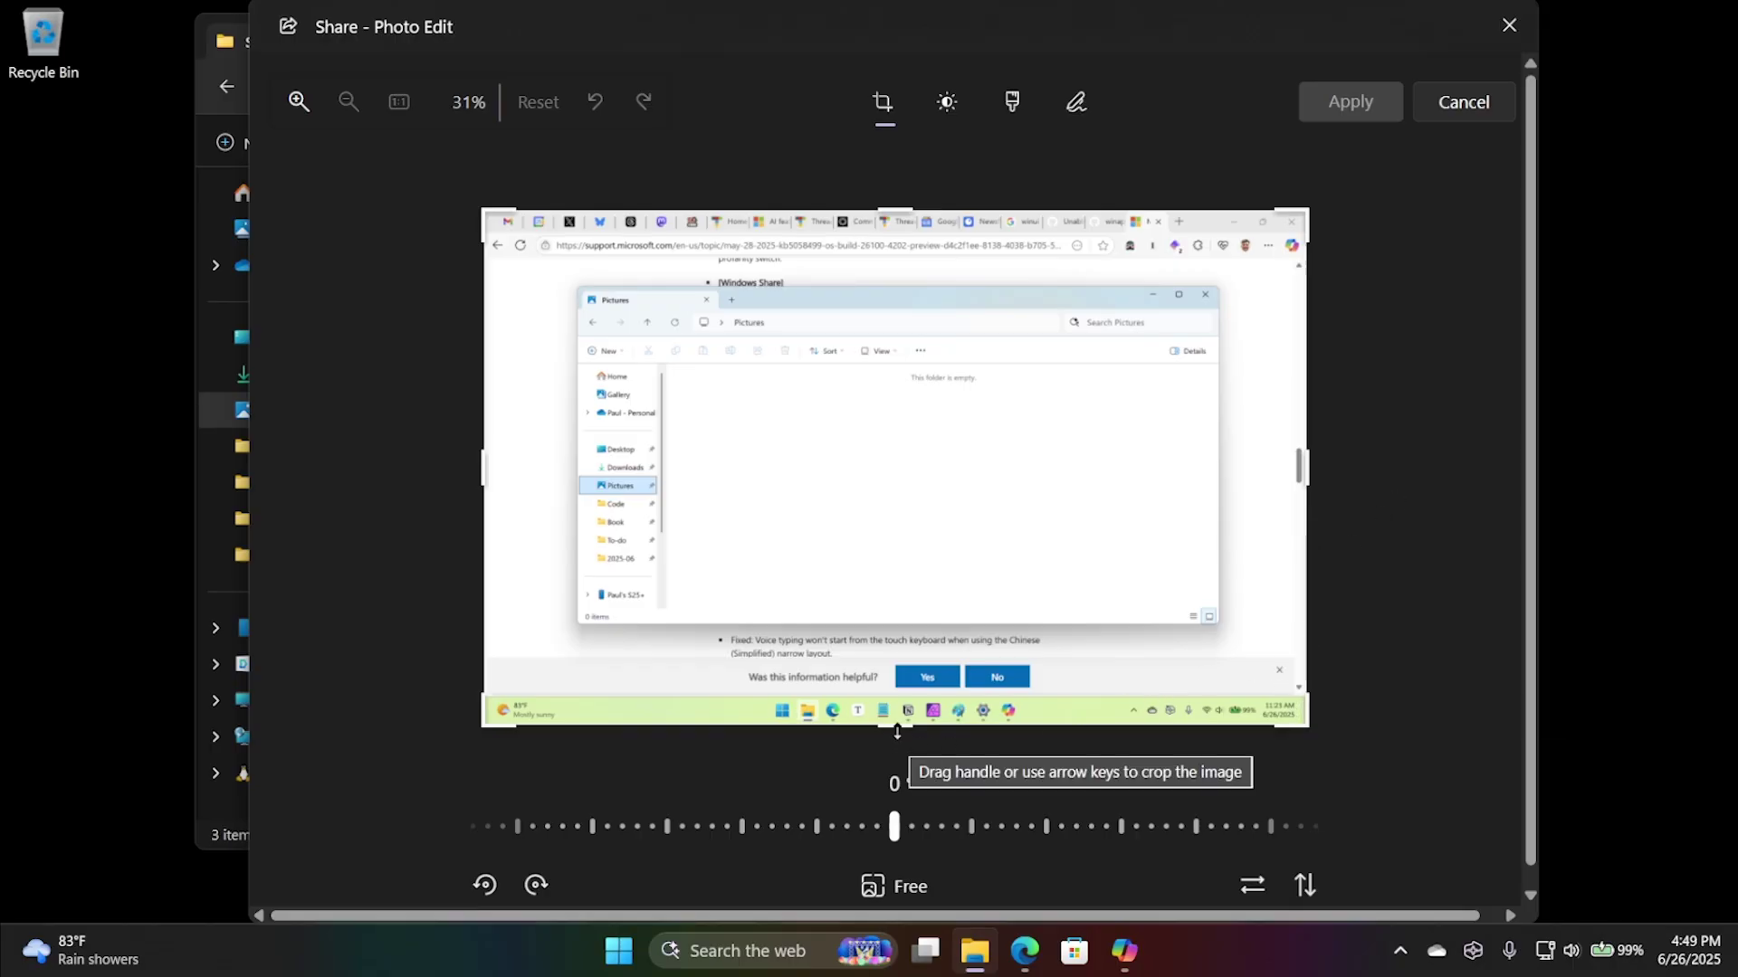
drag(896, 731, 927, 697)
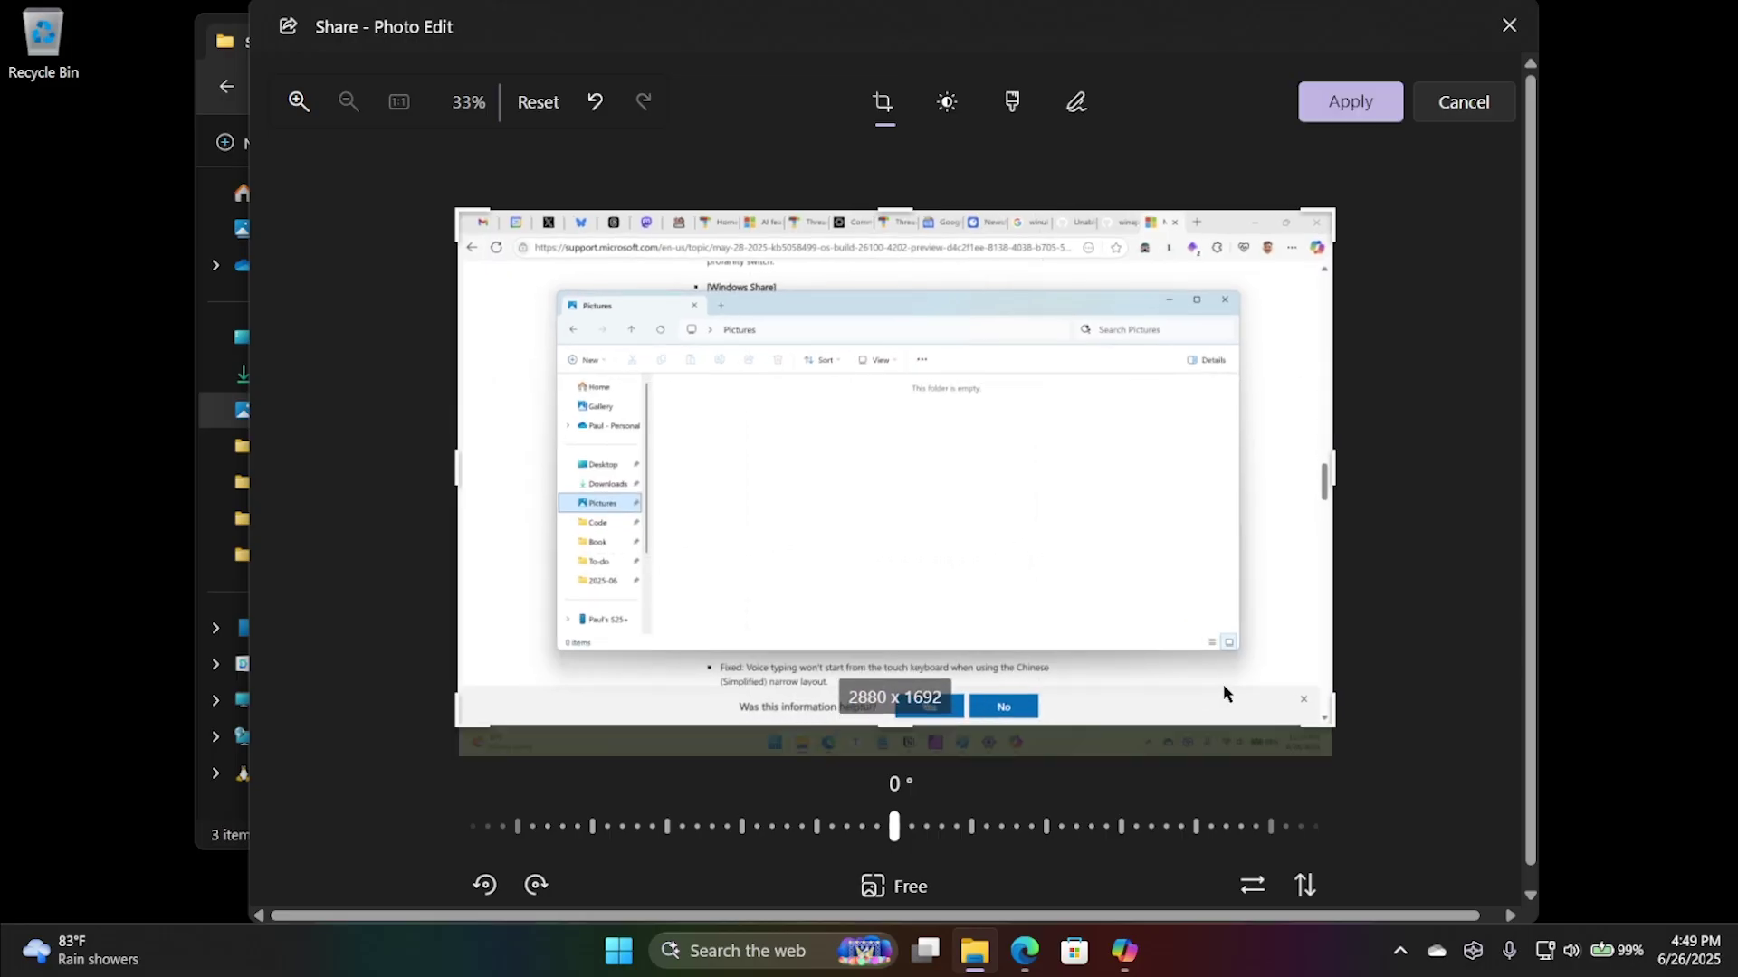
click(1340, 116)
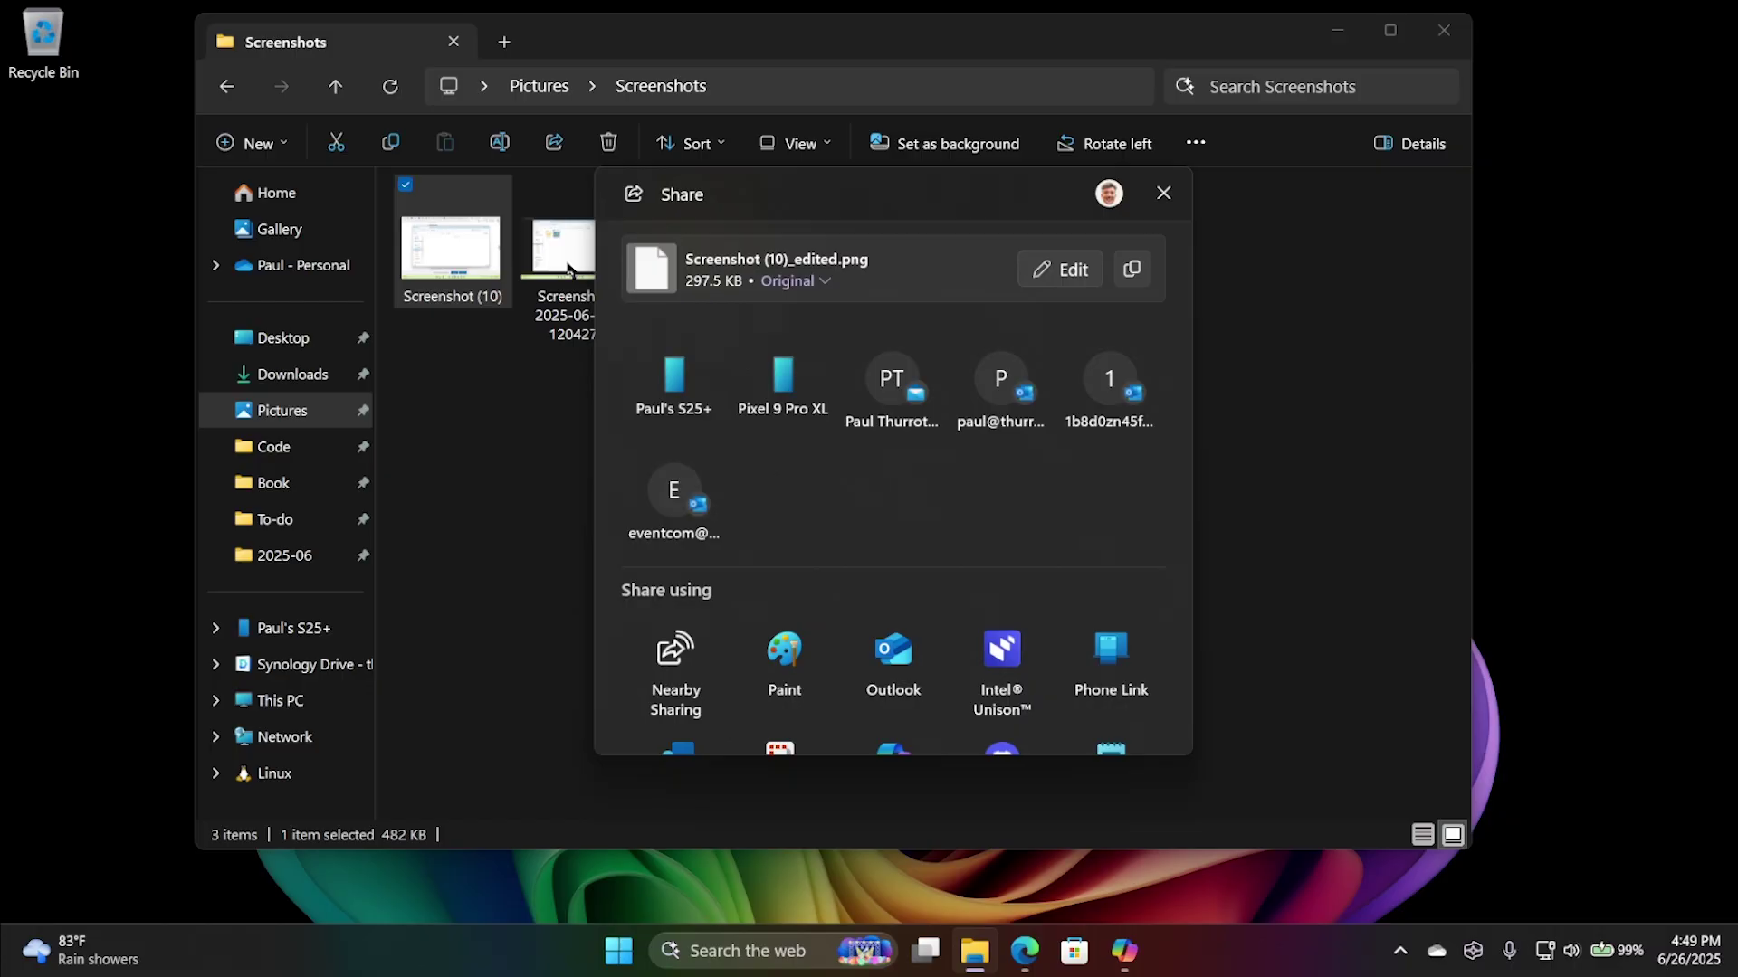
Compress the shared screenshot at High quality (191.1 KB) and close the Share panel.
click(824, 282)
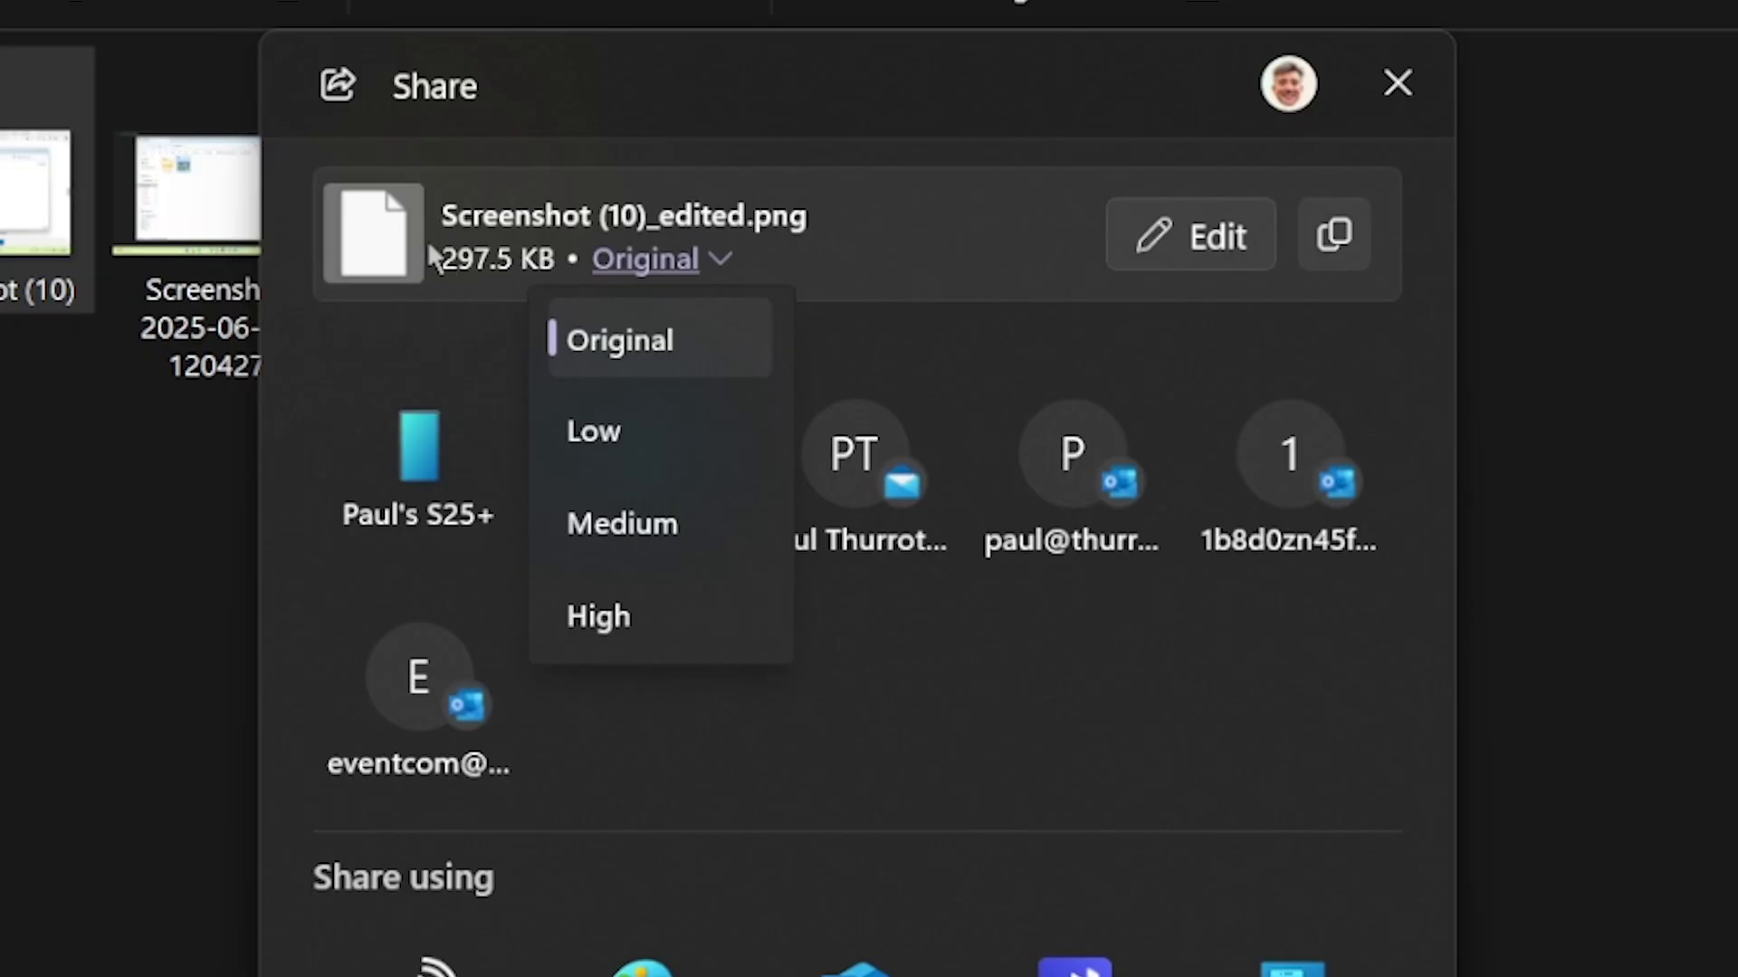
click(677, 616)
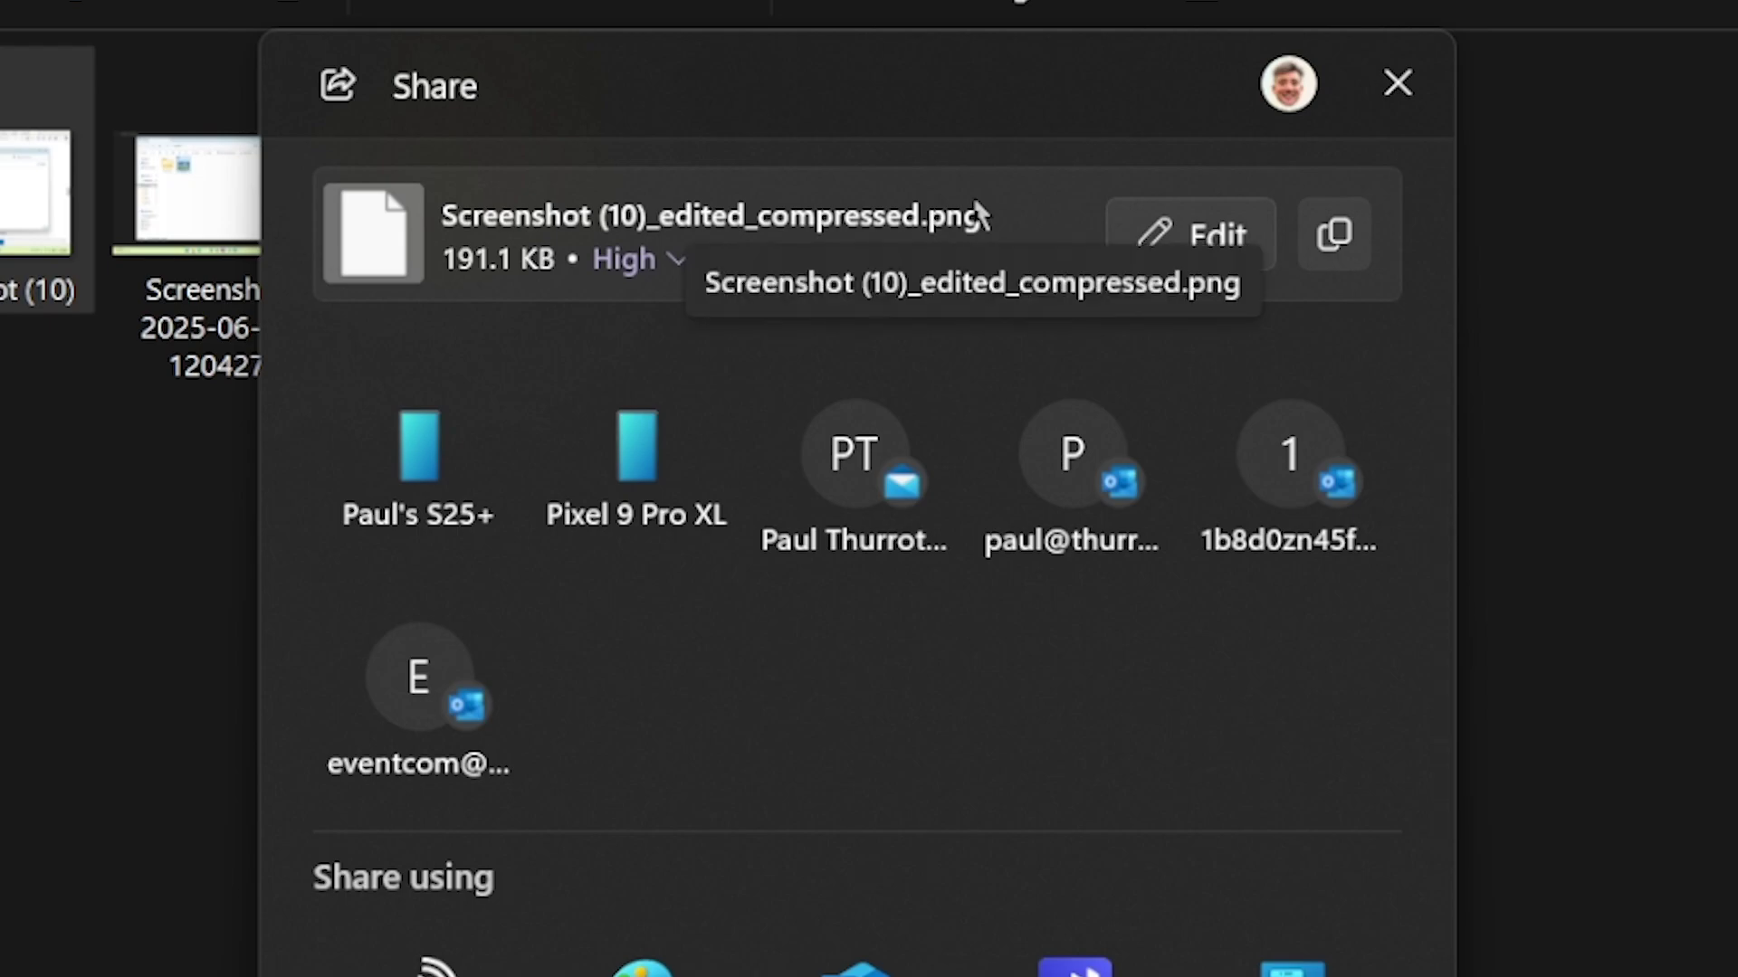
click(645, 263)
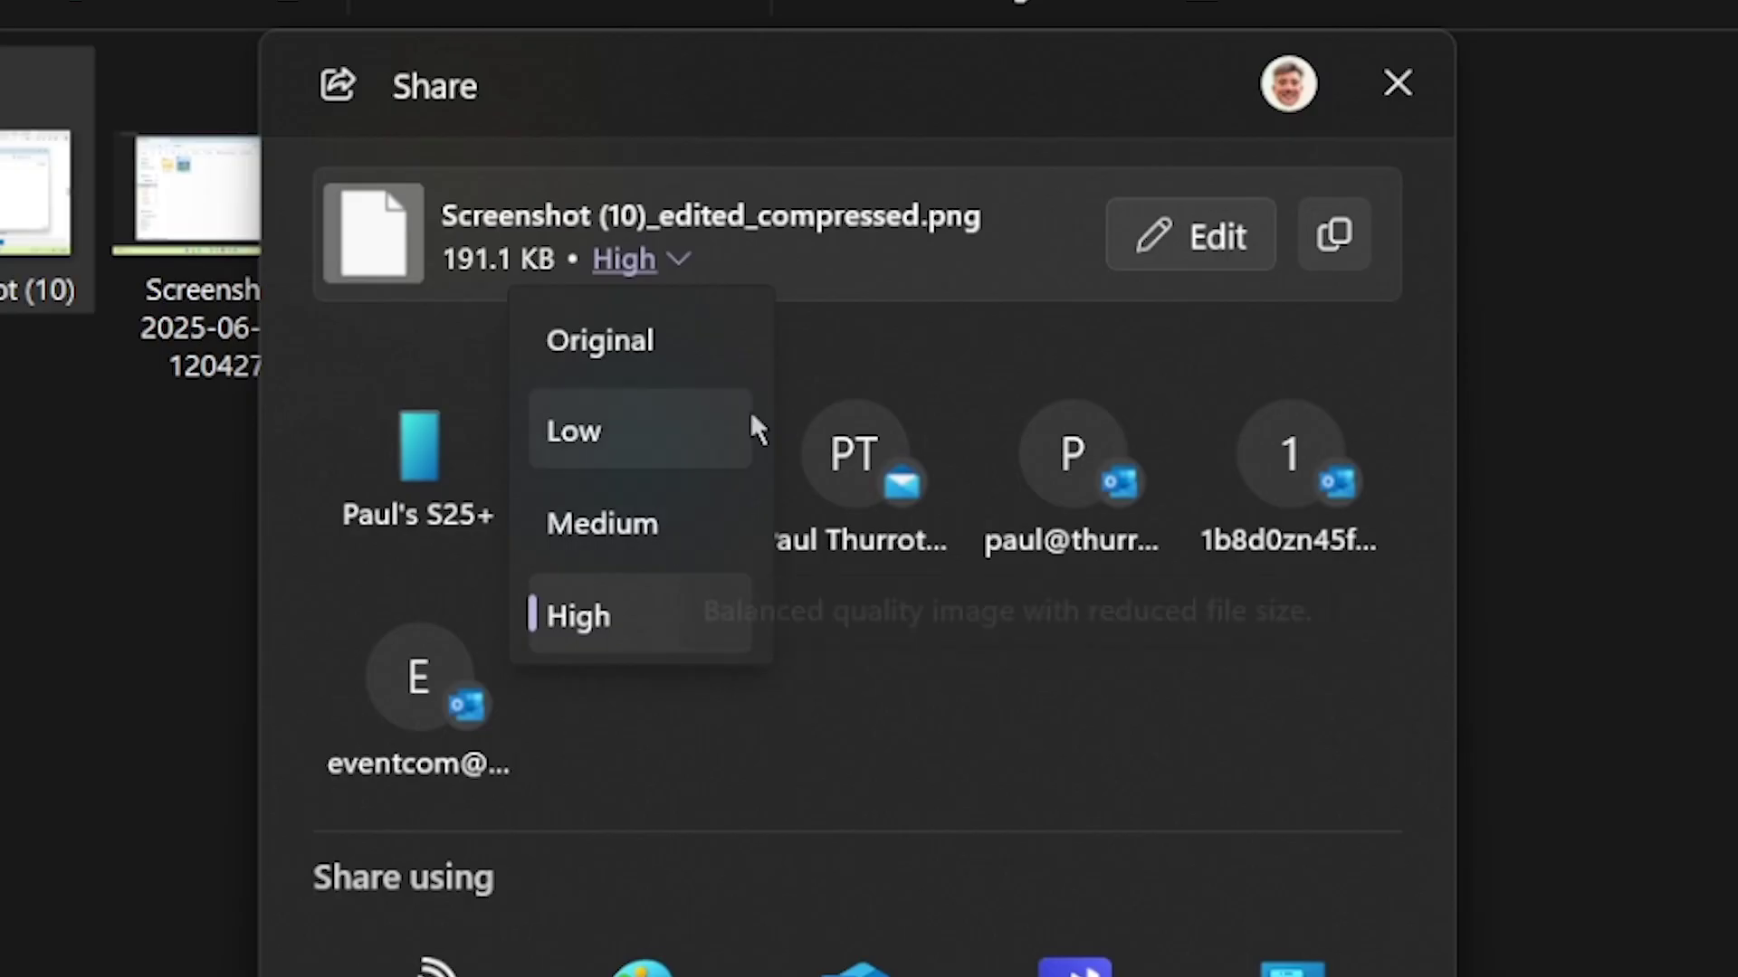
click(1023, 323)
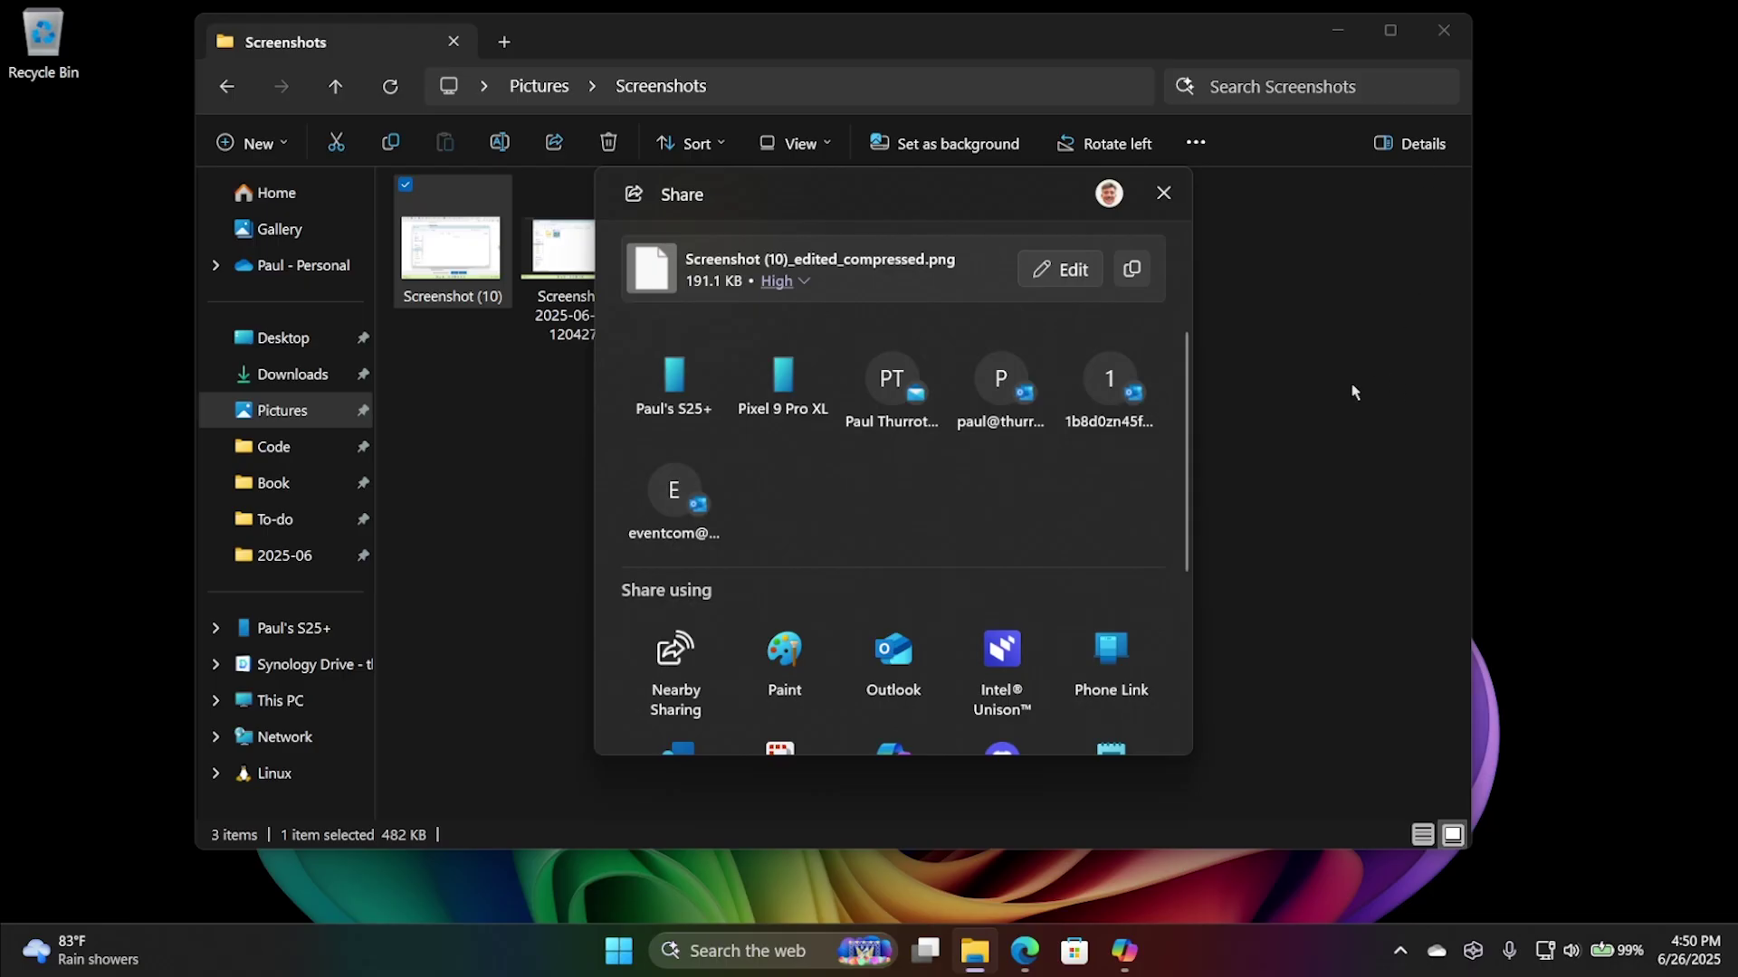
click(1164, 194)
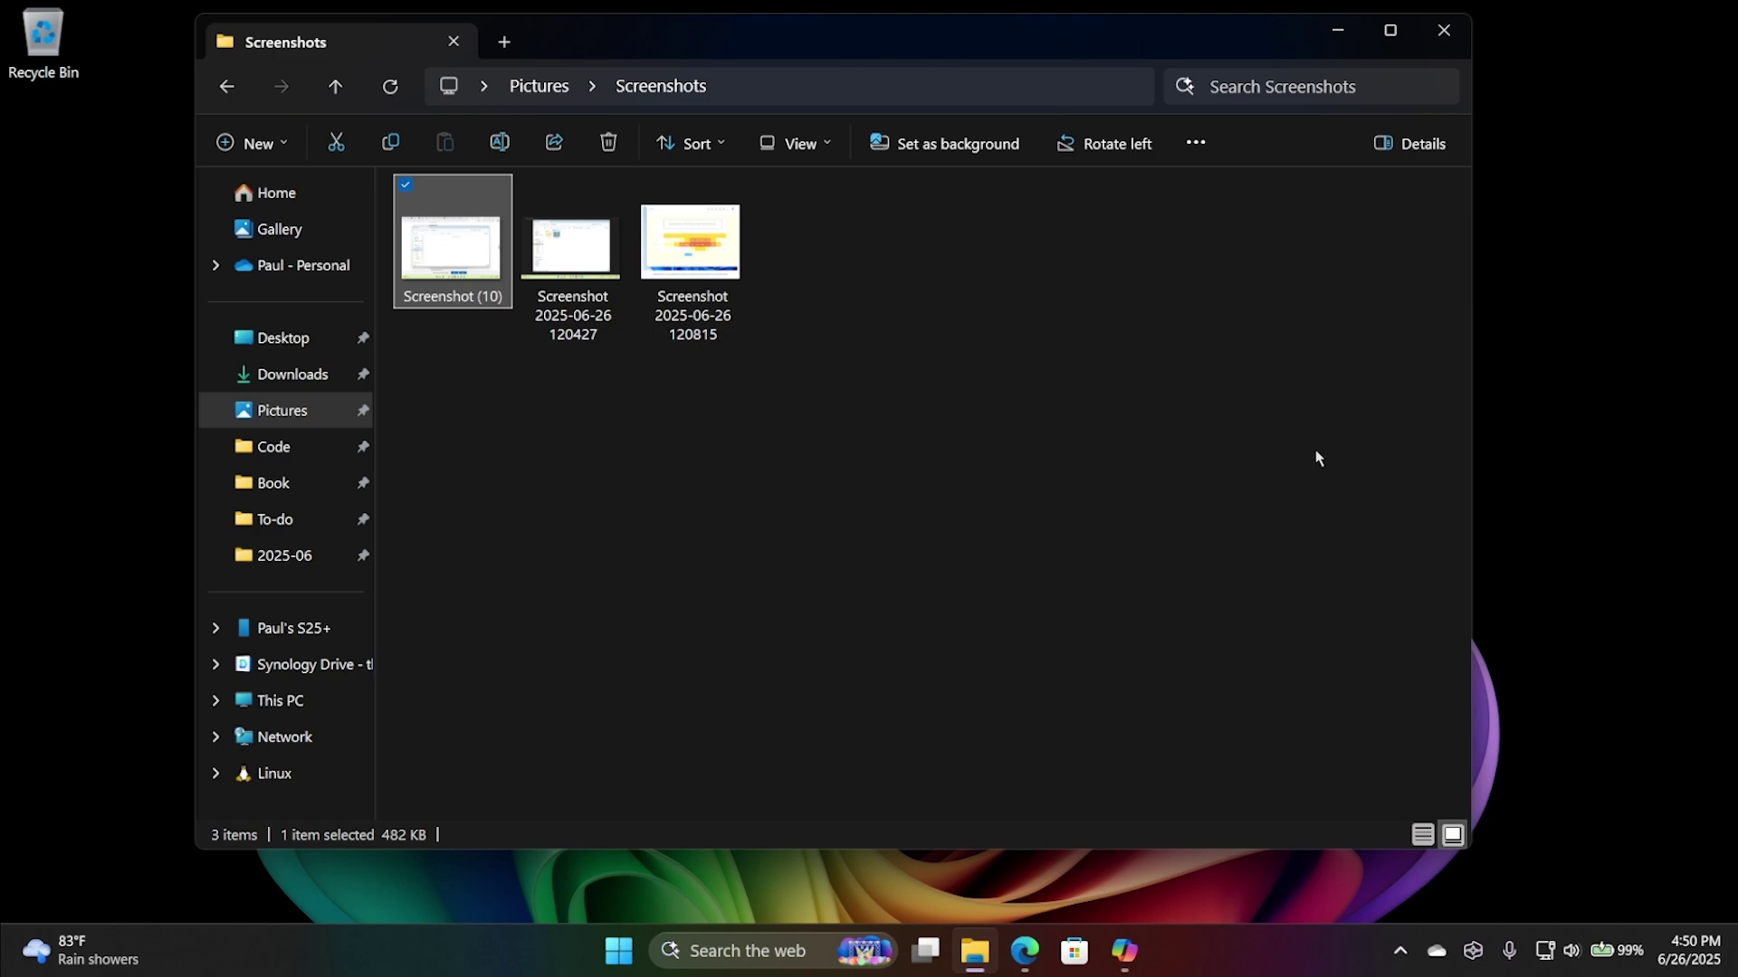
Close File Explorer and open Settings at Bluetooth & devices > Mouse.
click(1443, 29)
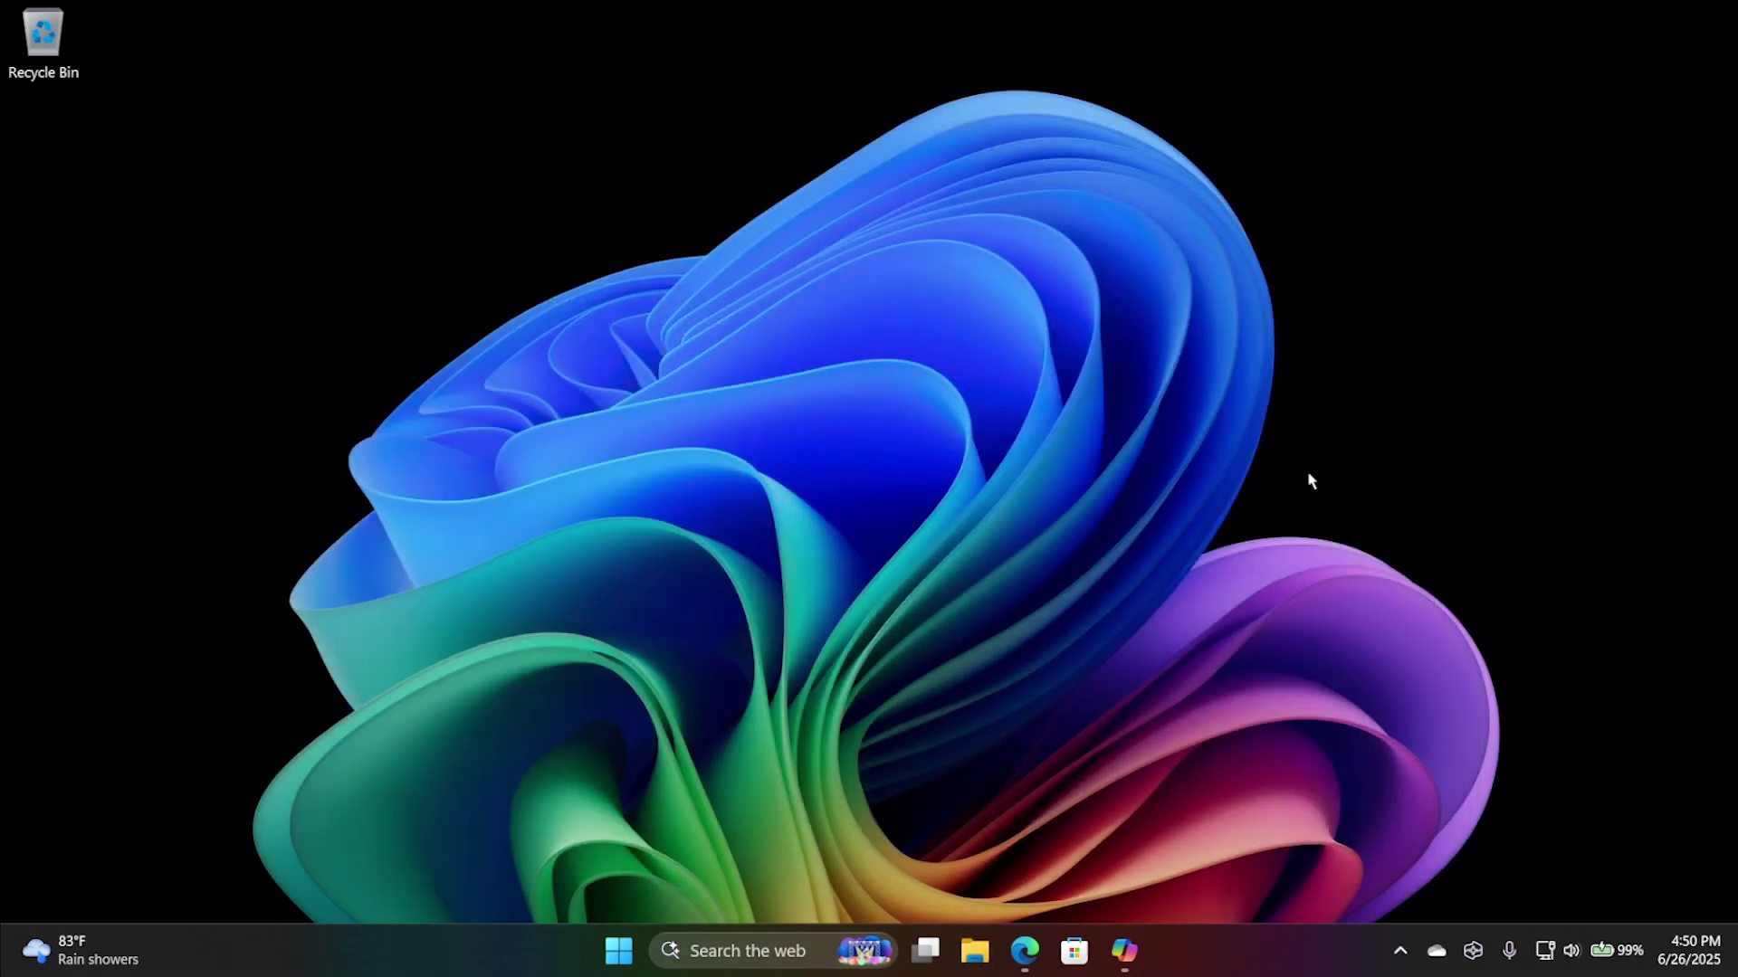
key(super+i)
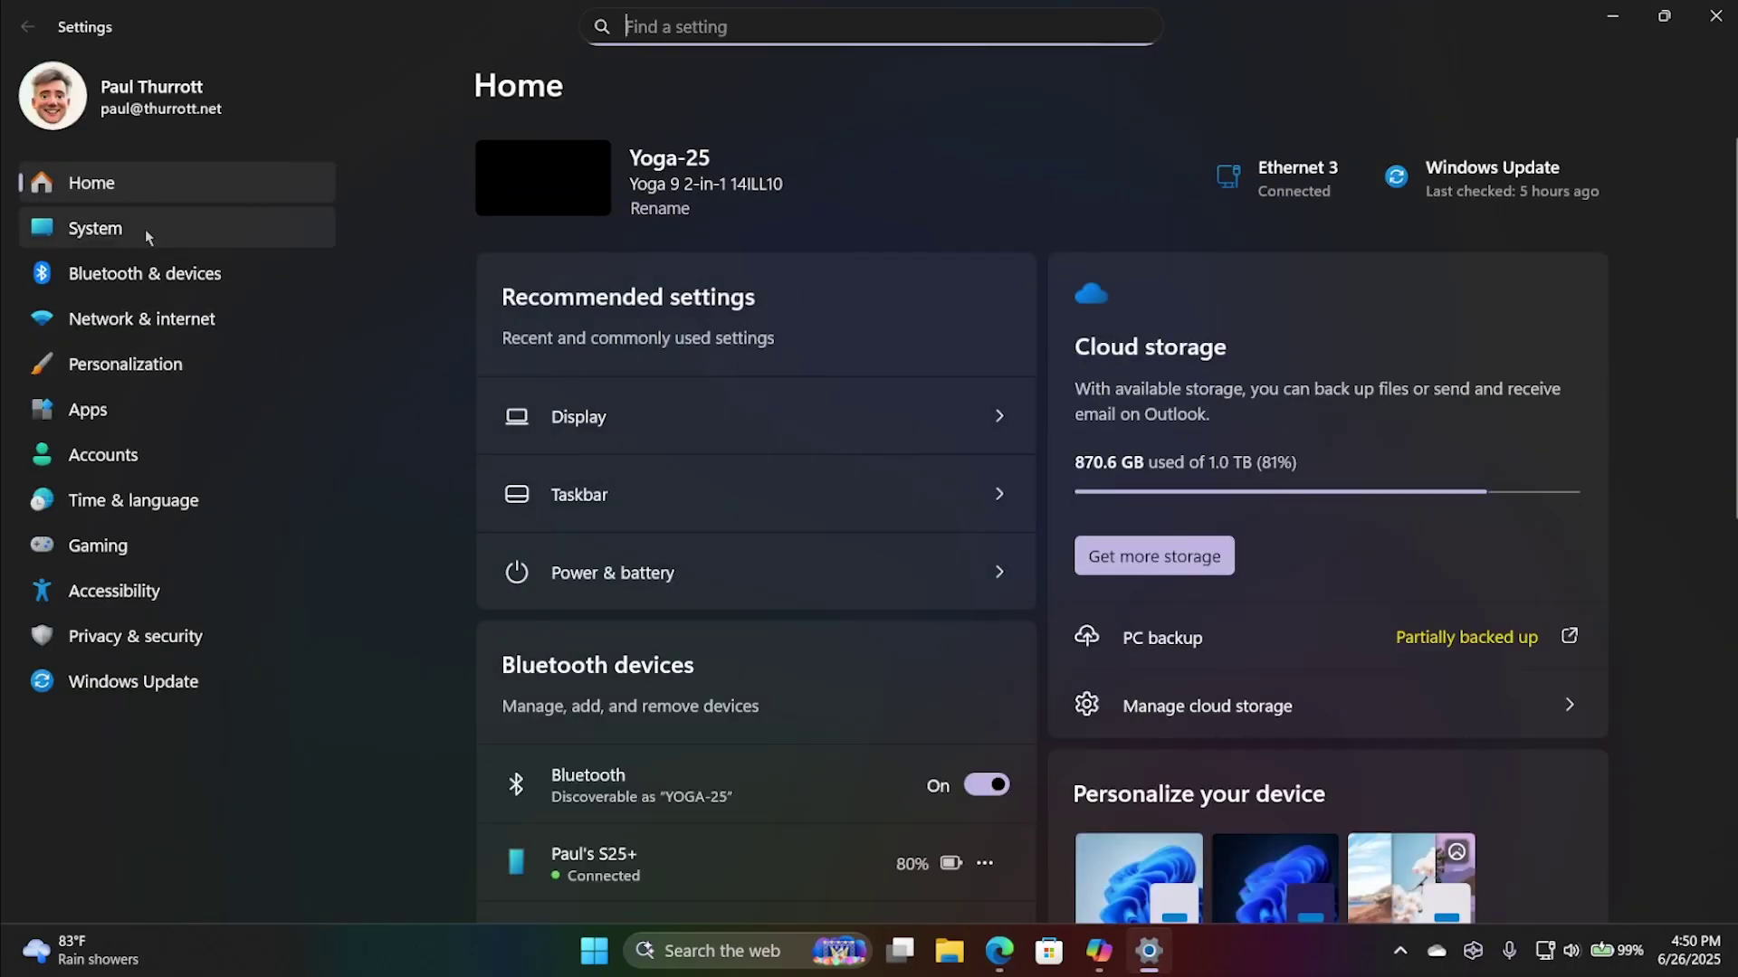
click(141, 274)
scroll(1176, 543, down, 5)
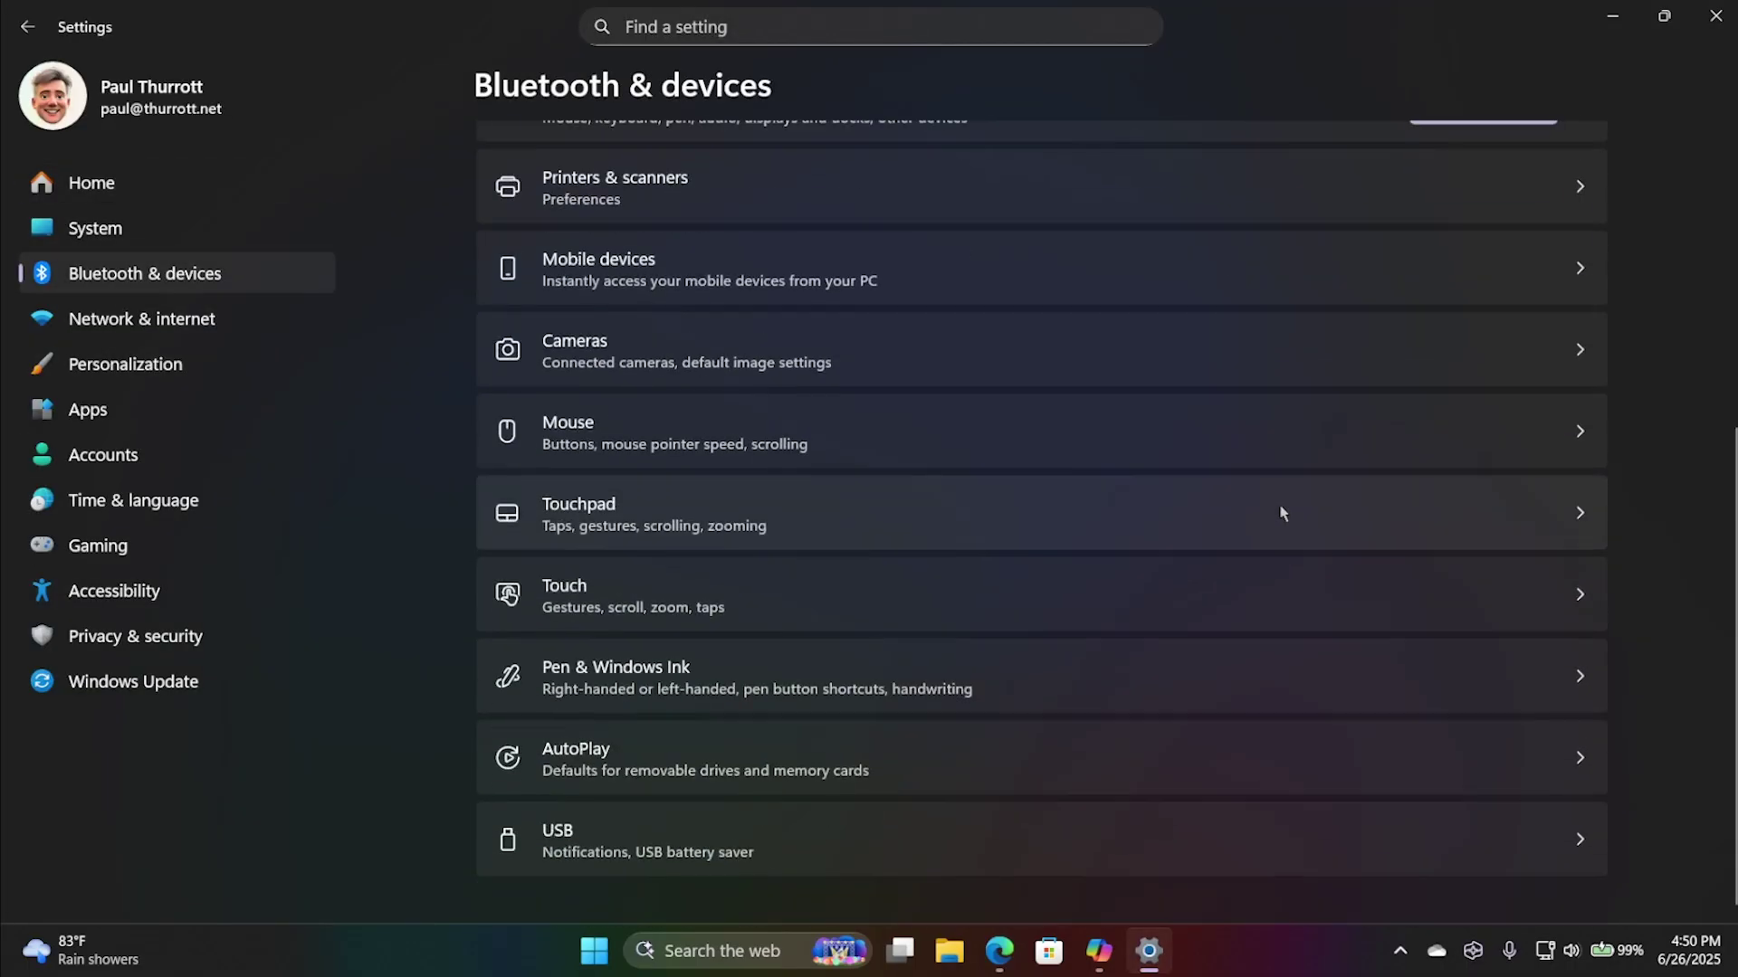
click(1086, 540)
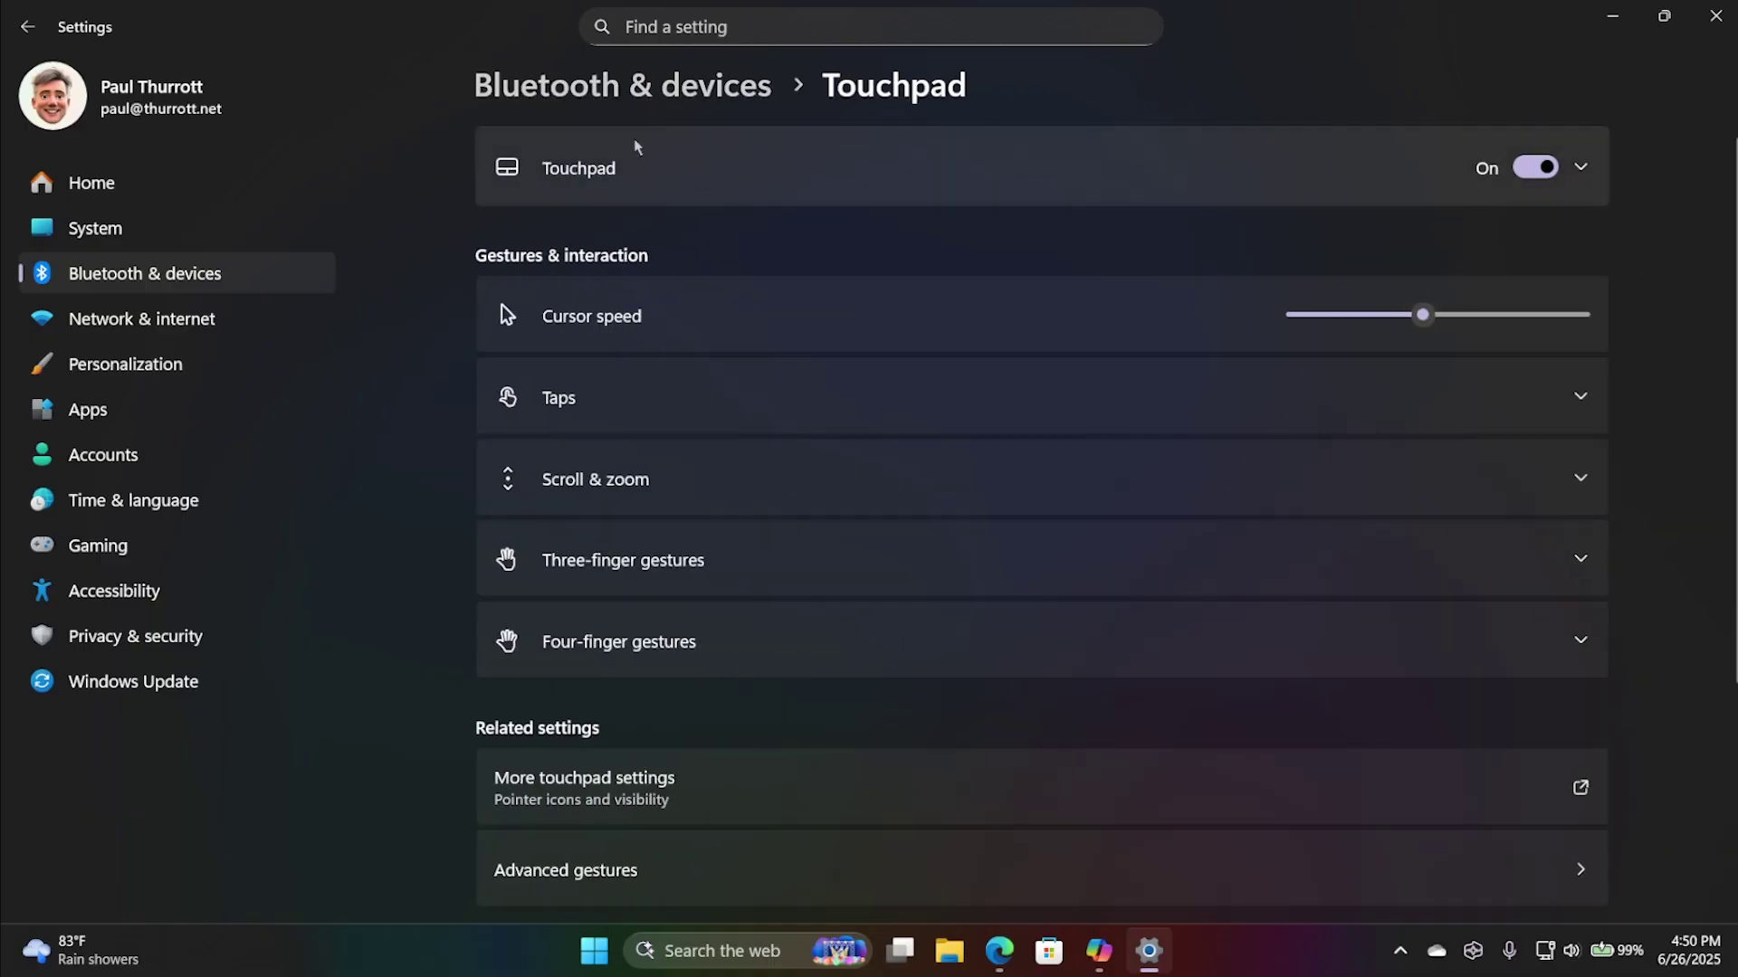
click(729, 116)
scroll(1374, 683, down, 5)
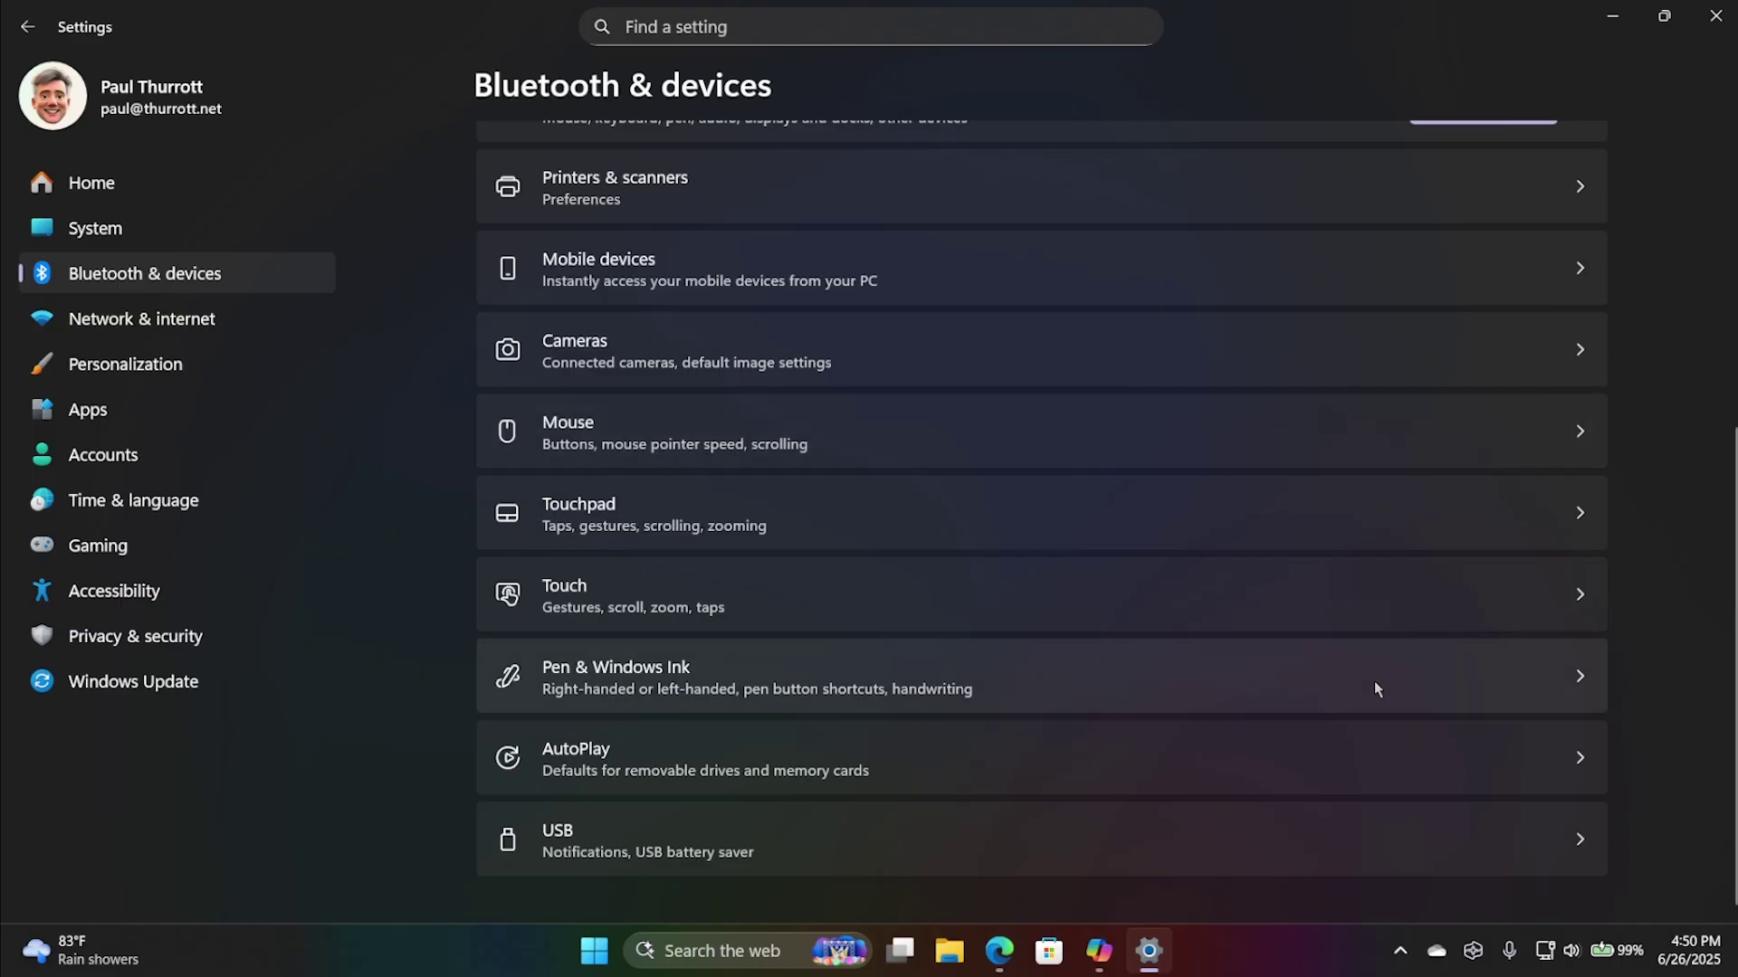
click(1346, 438)
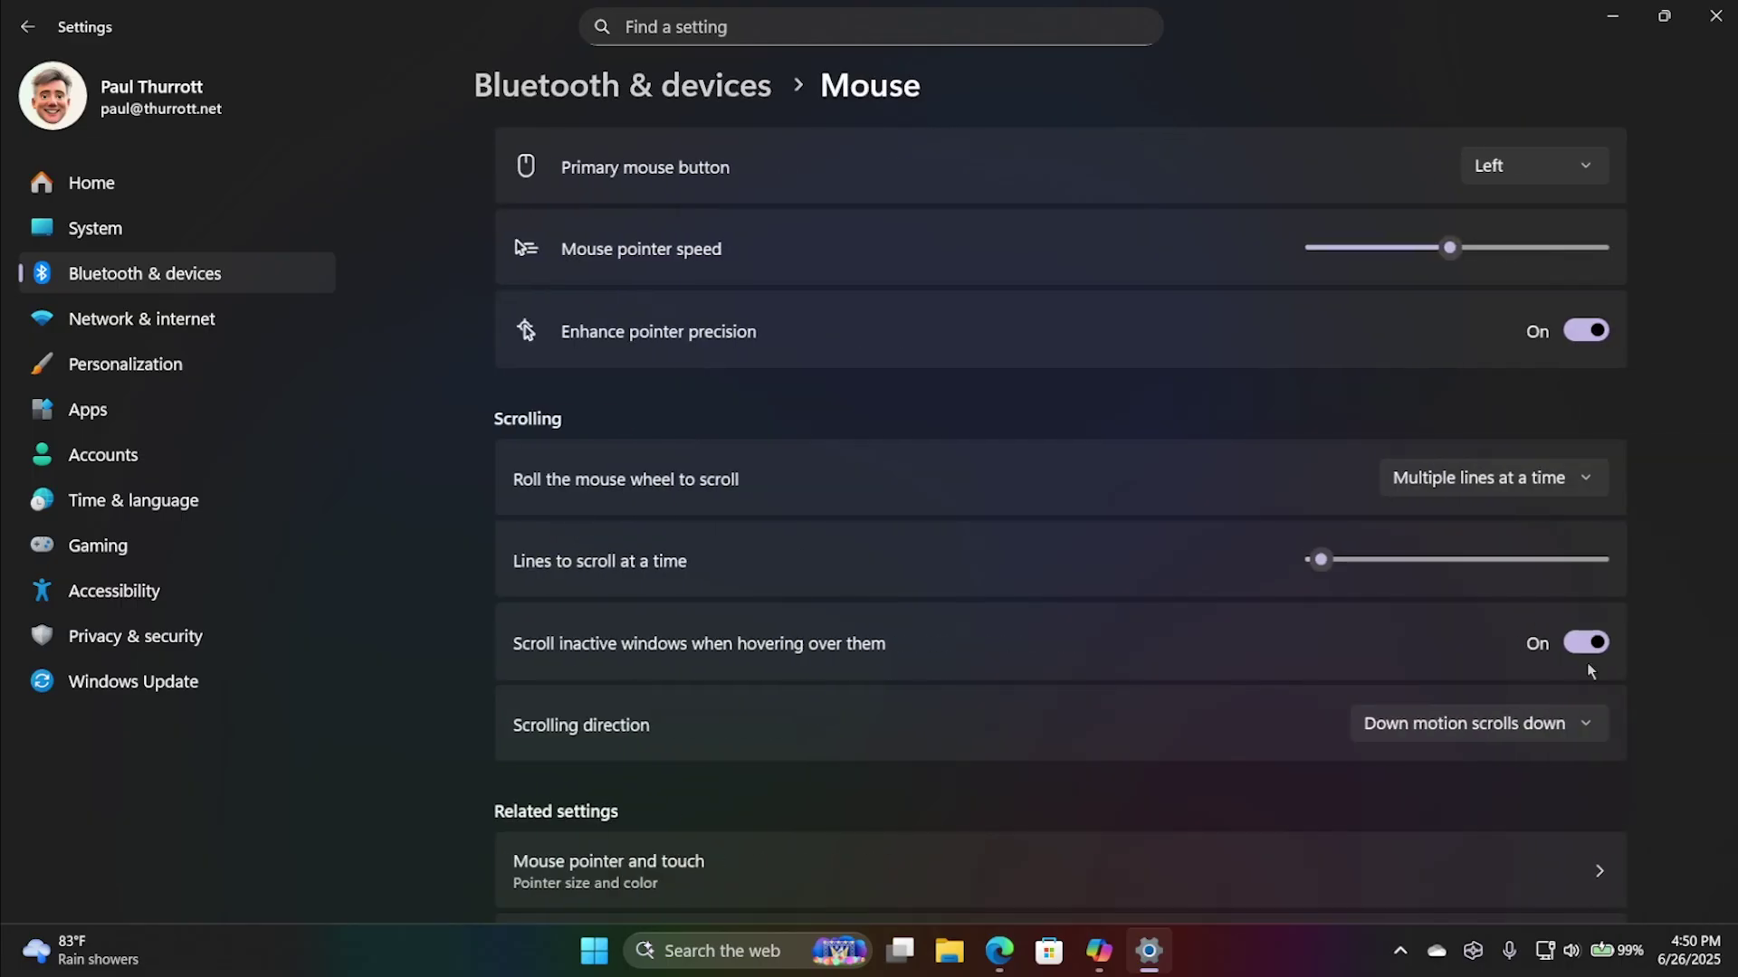
scroll(1691, 700, down, 4)
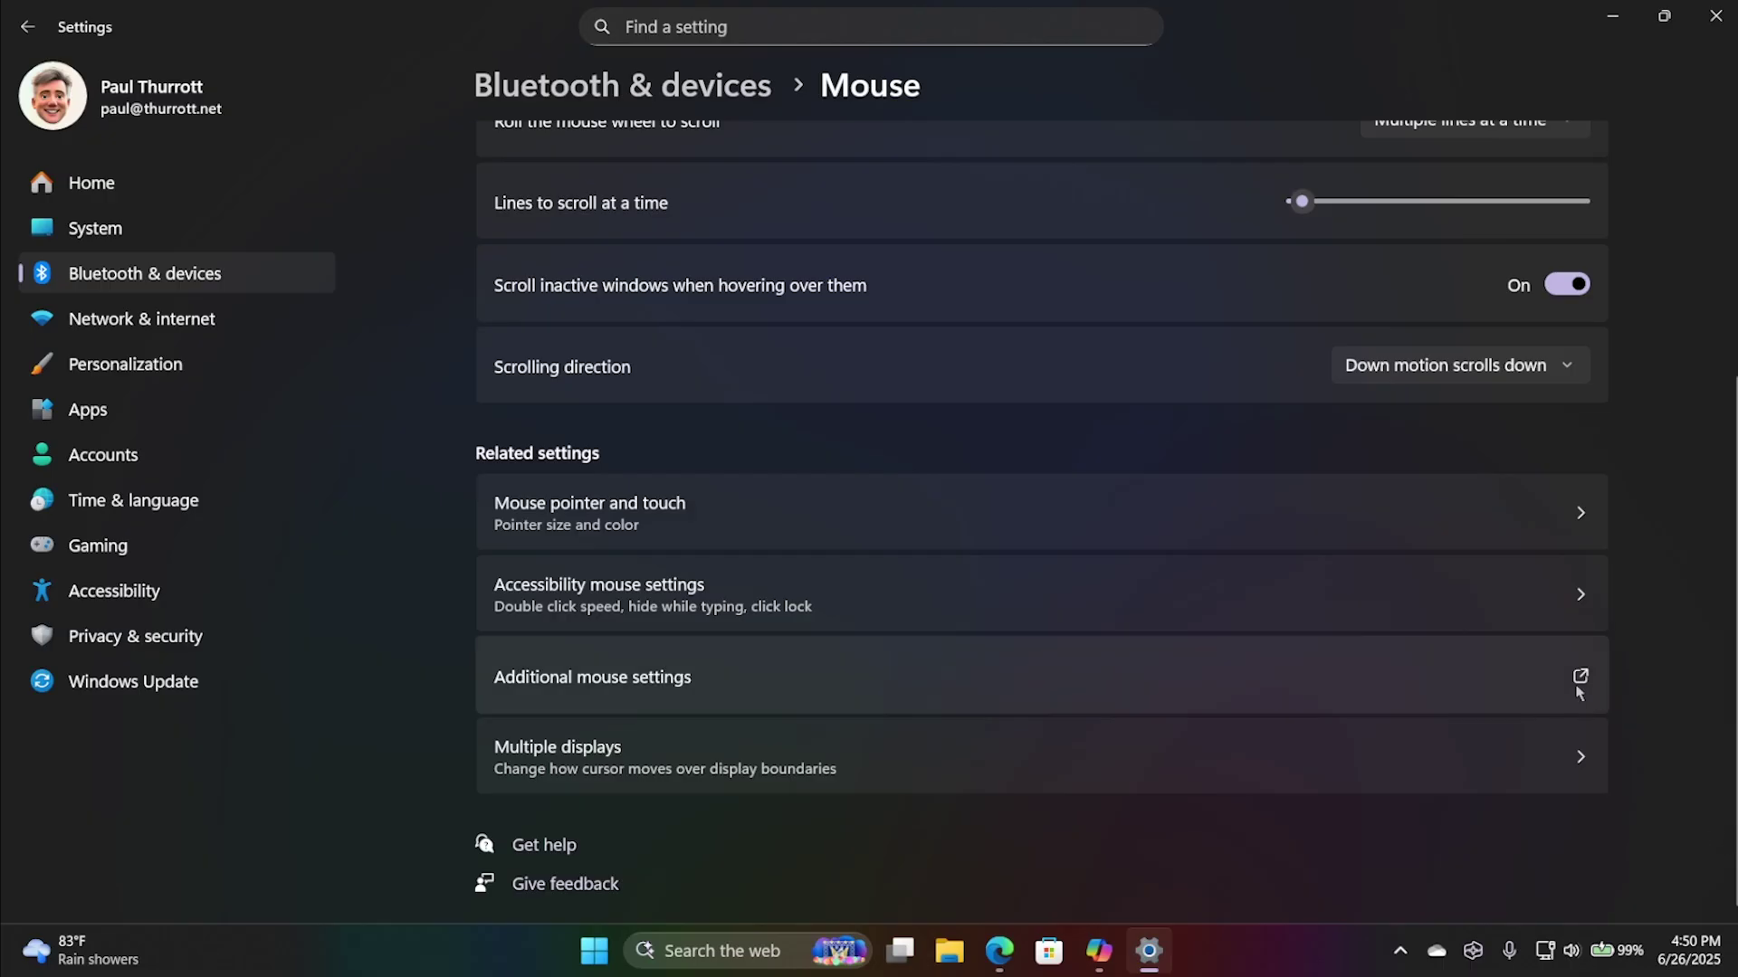
Open Additional mouse settings, browse the Pointers, Pointer Options, Wheel and Hardware tabs, then close it.
click(1546, 694)
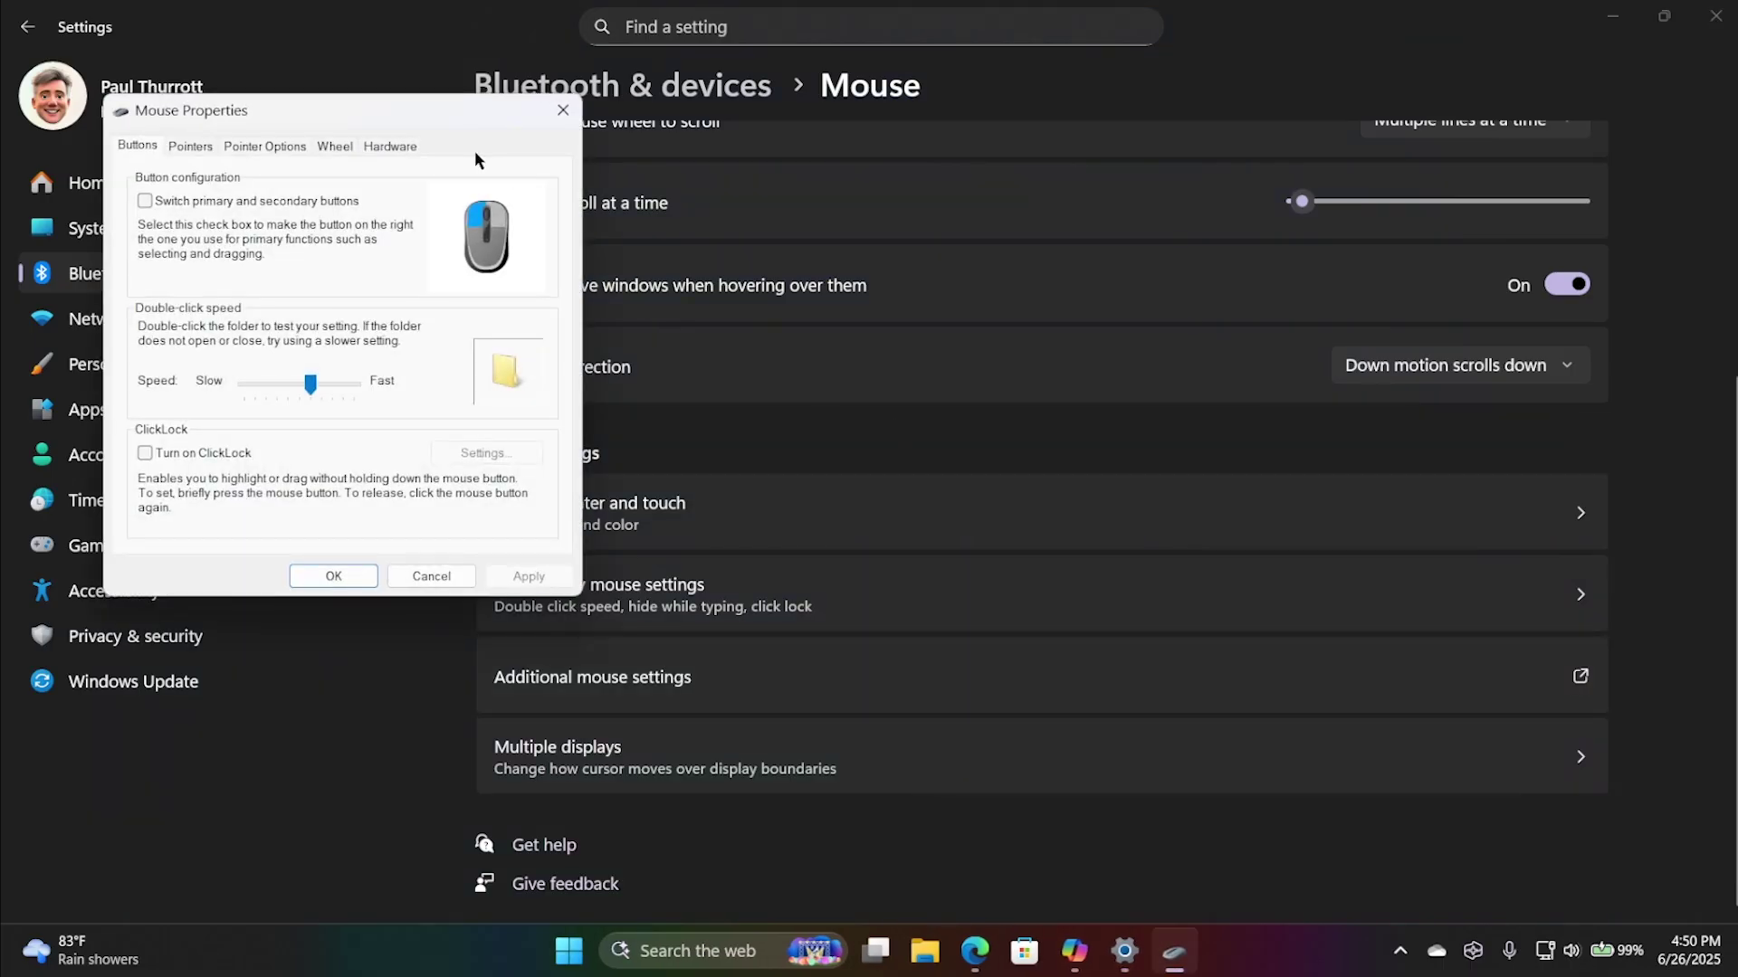
drag(407, 116, 720, 348)
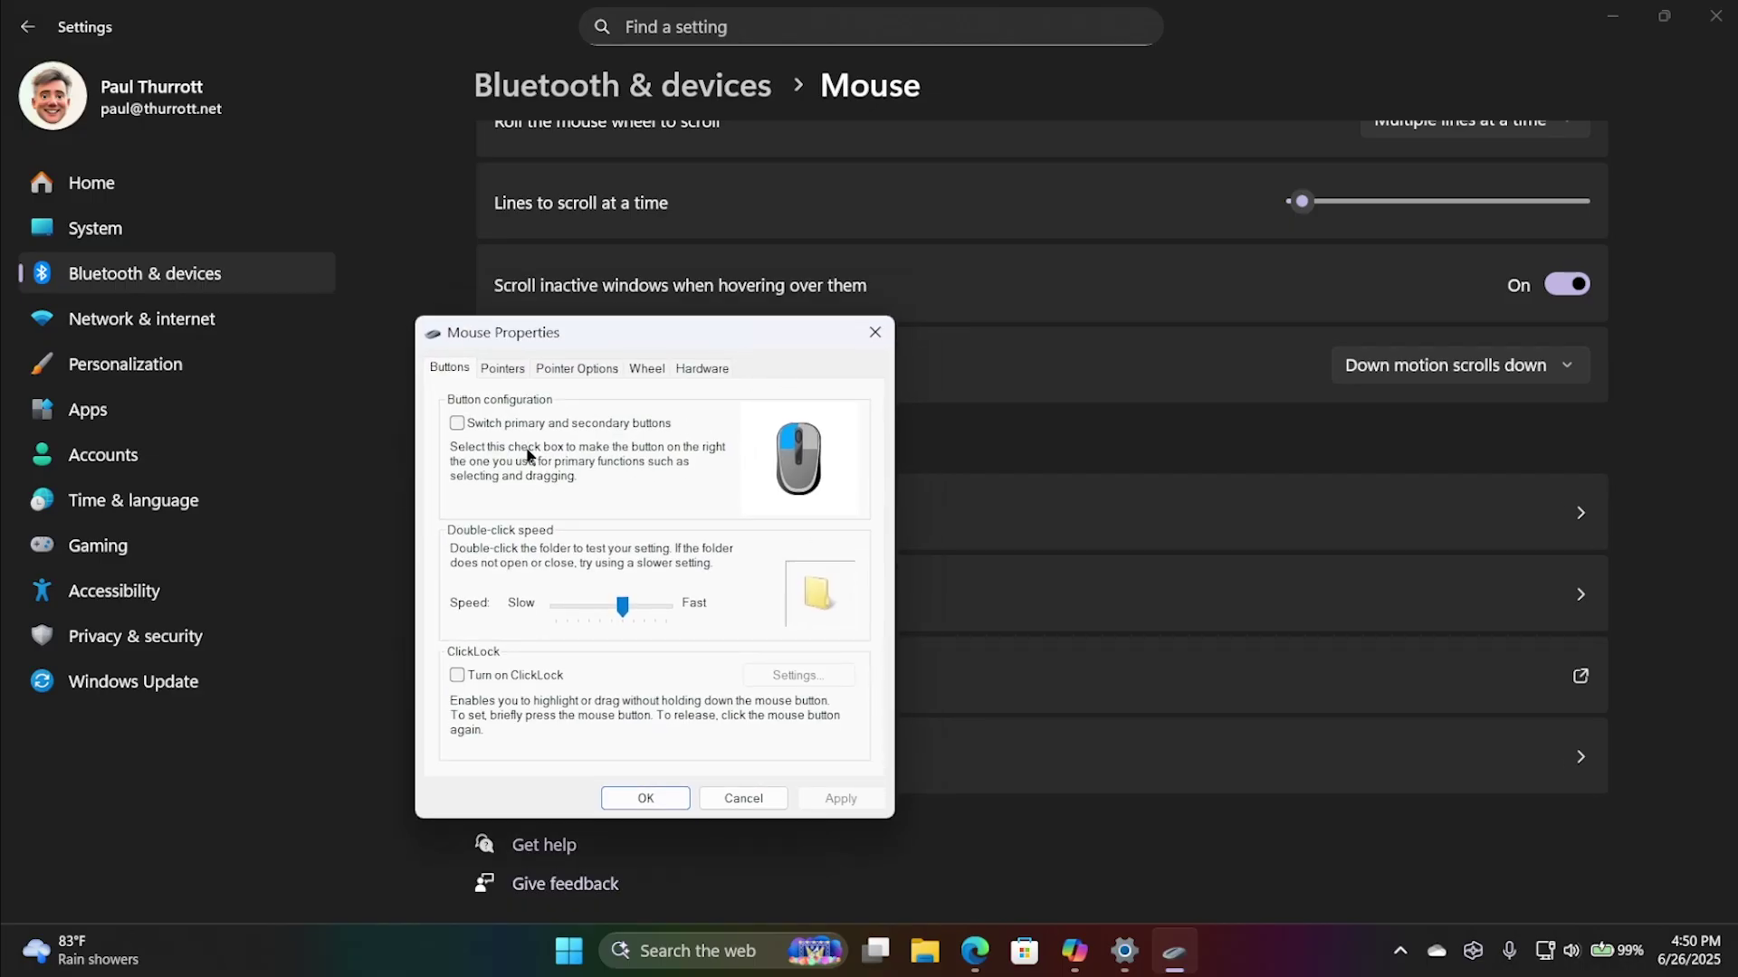
click(505, 367)
click(561, 371)
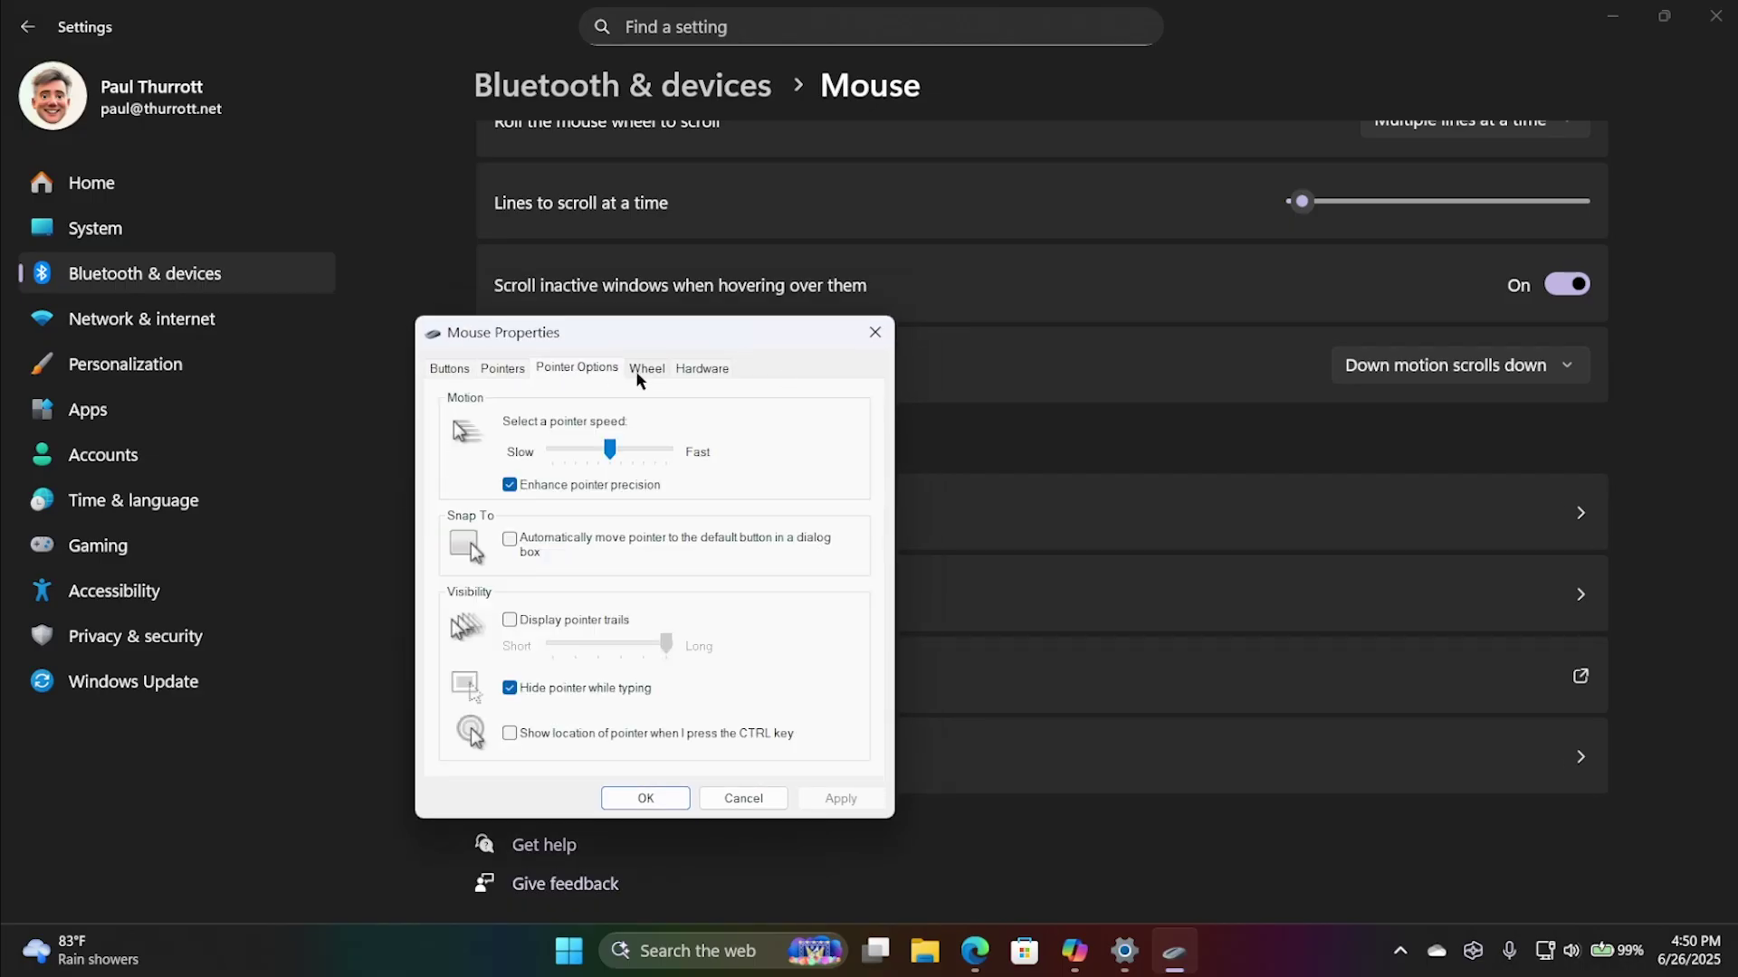
click(644, 371)
click(702, 368)
click(871, 335)
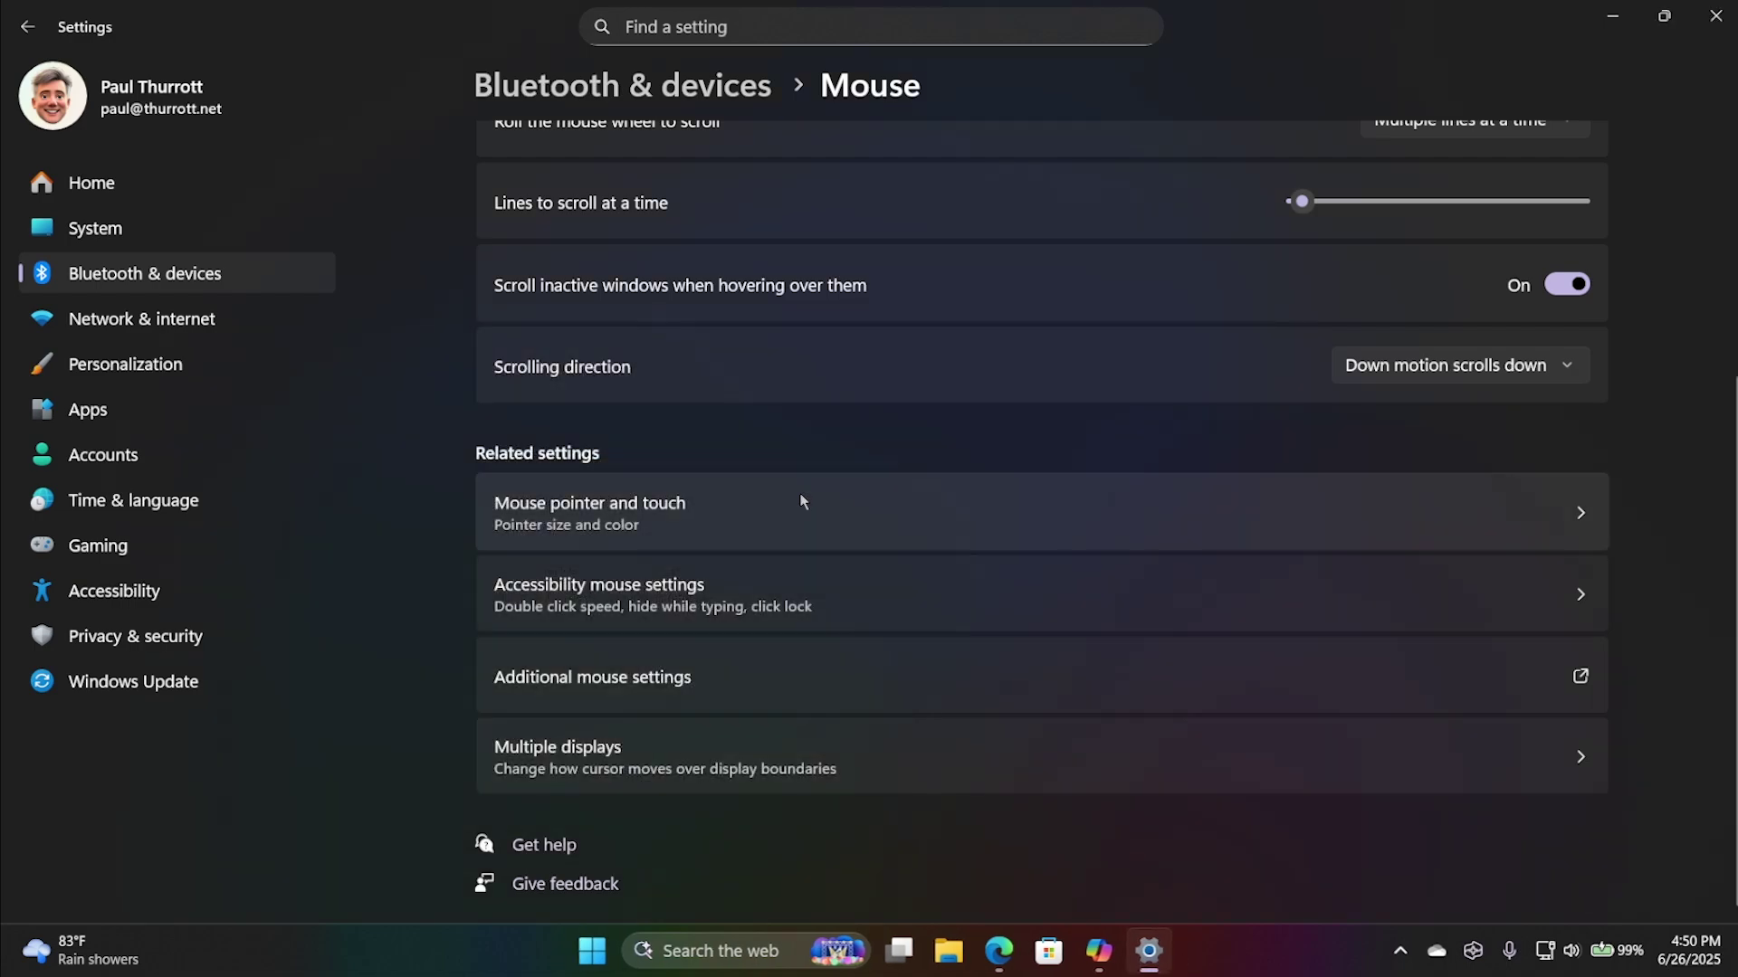
Open Accessibility > Mouse and review options like Mouse keys and Hide pointer while typing.
click(148, 593)
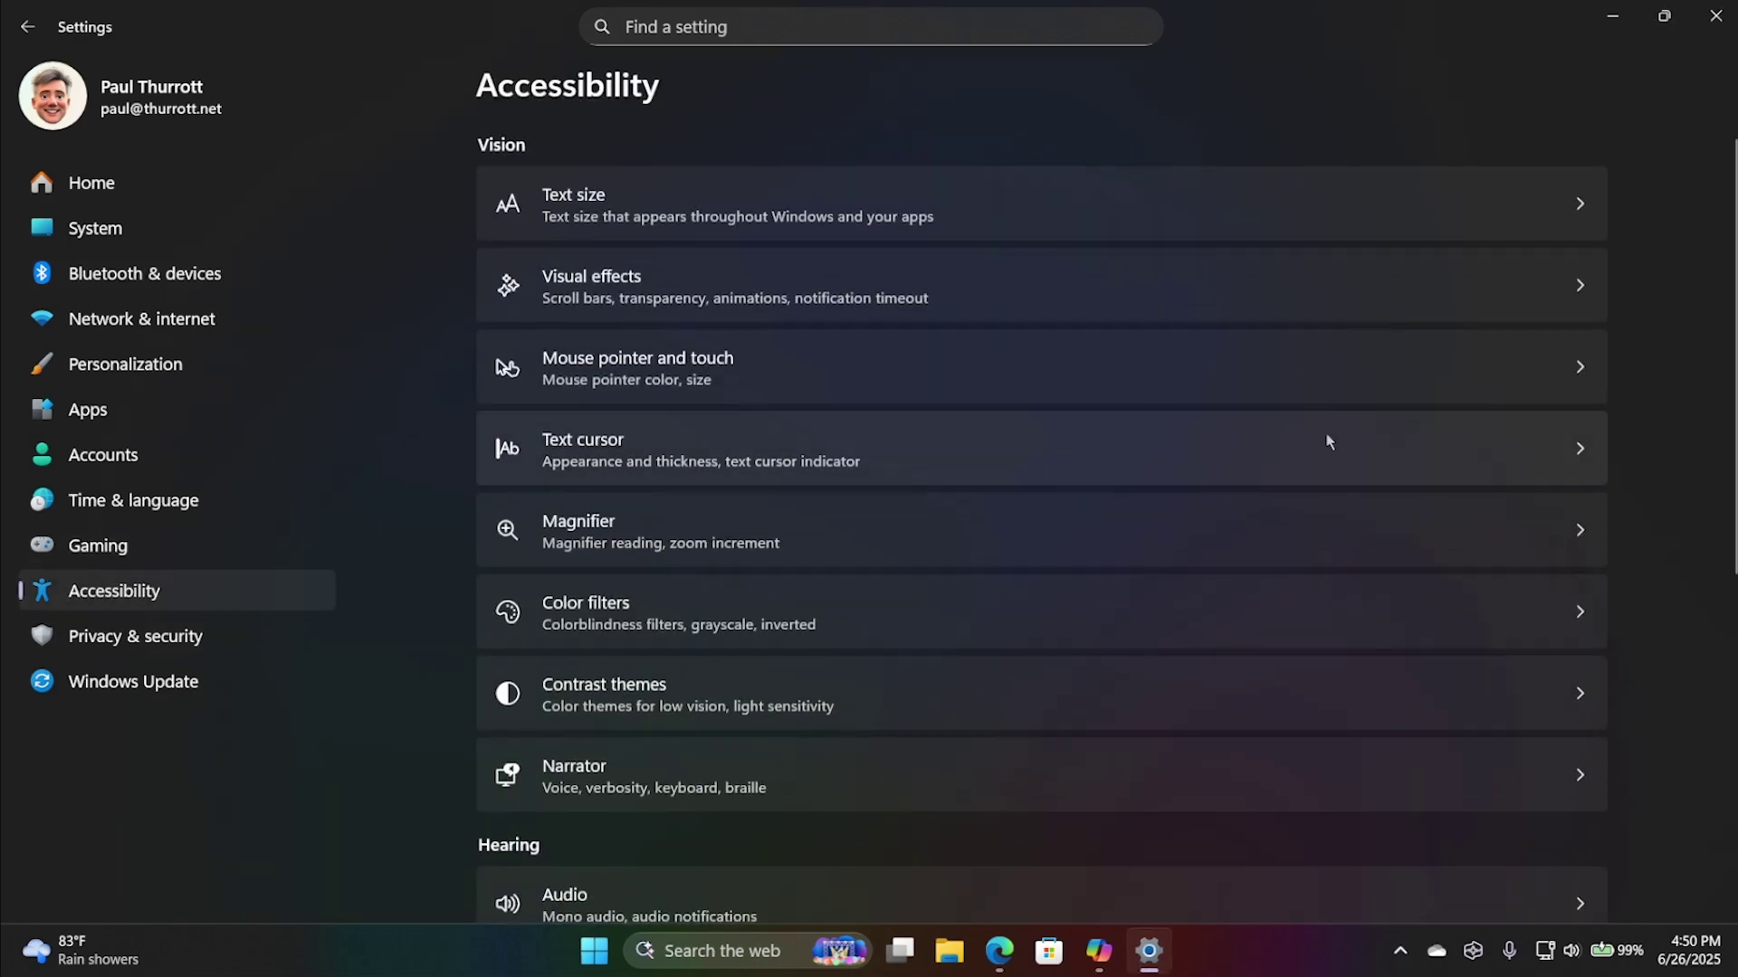
scroll(1061, 543, down, 3)
scroll(1063, 550, down, 1)
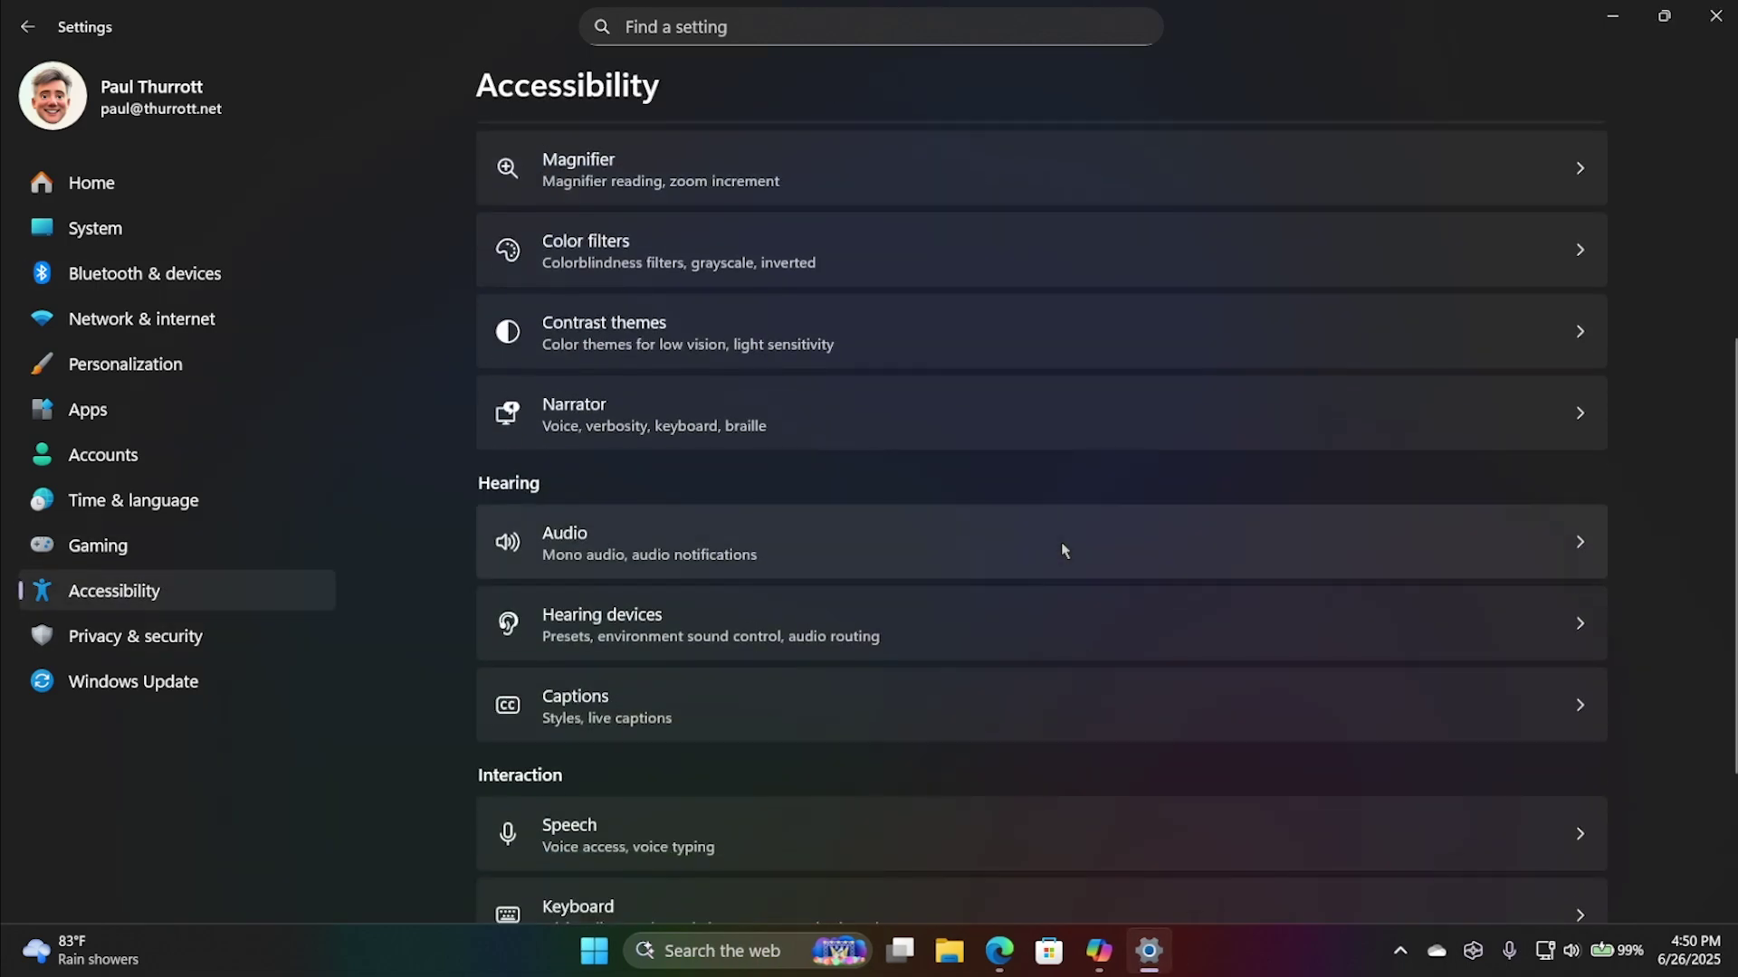
scroll(1061, 541, down, 3)
click(977, 752)
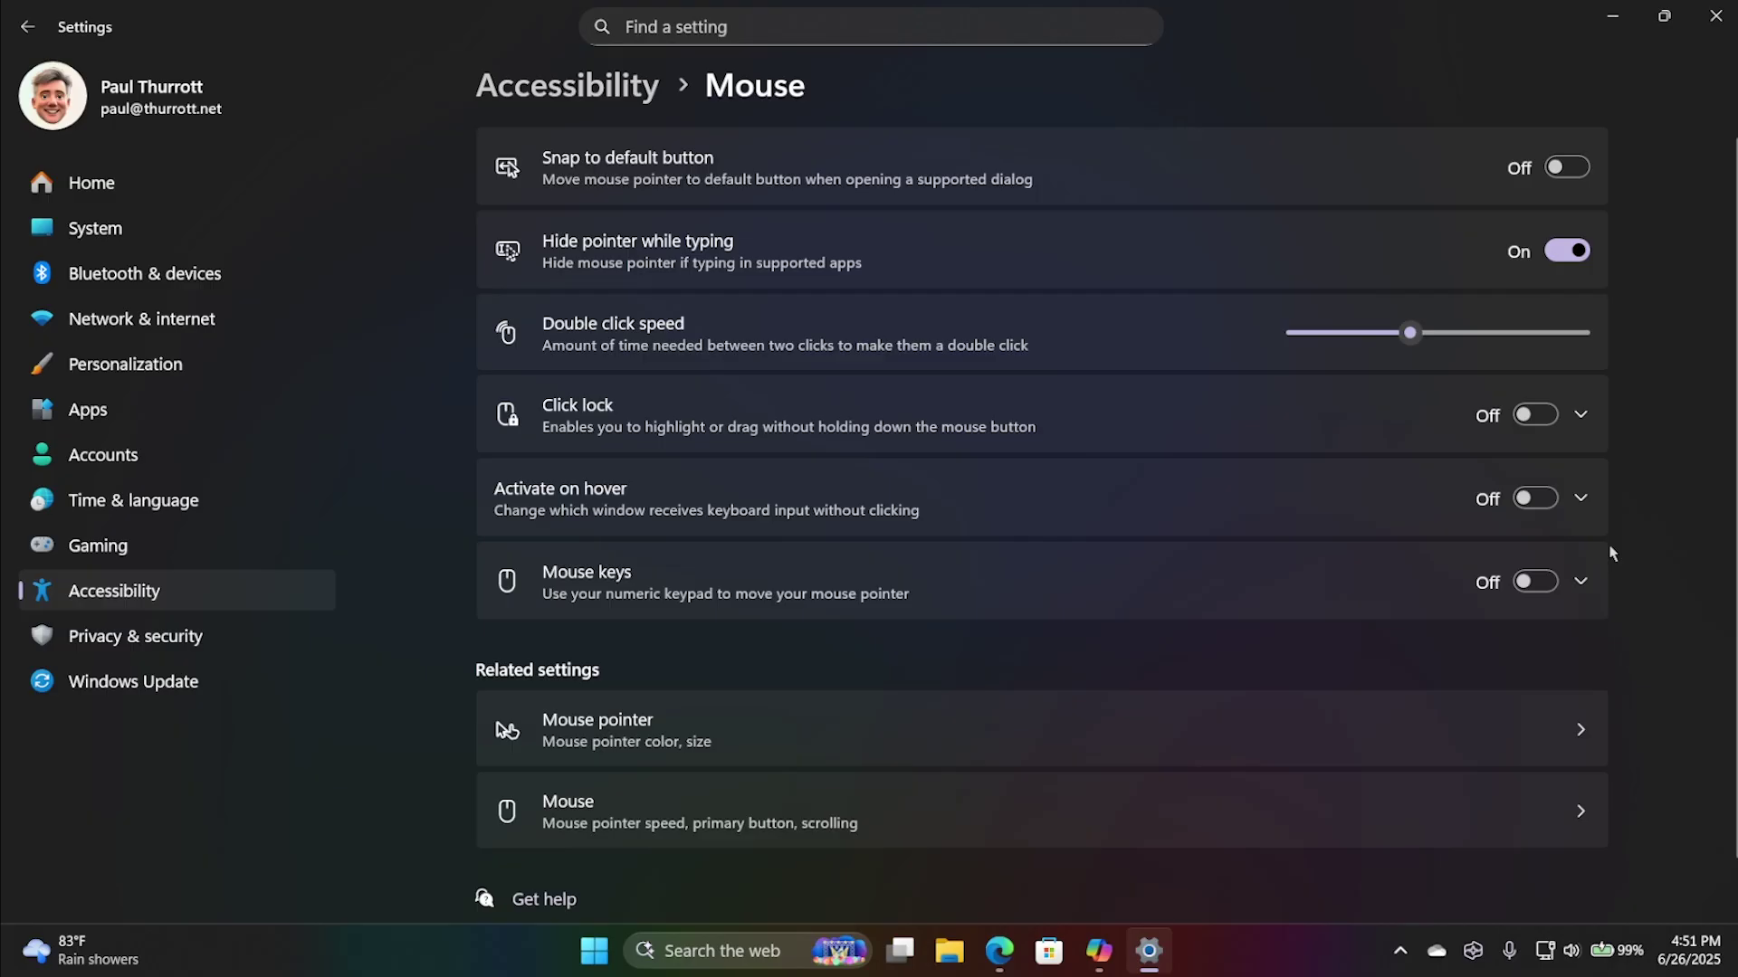
scroll(1594, 532, down, 1)
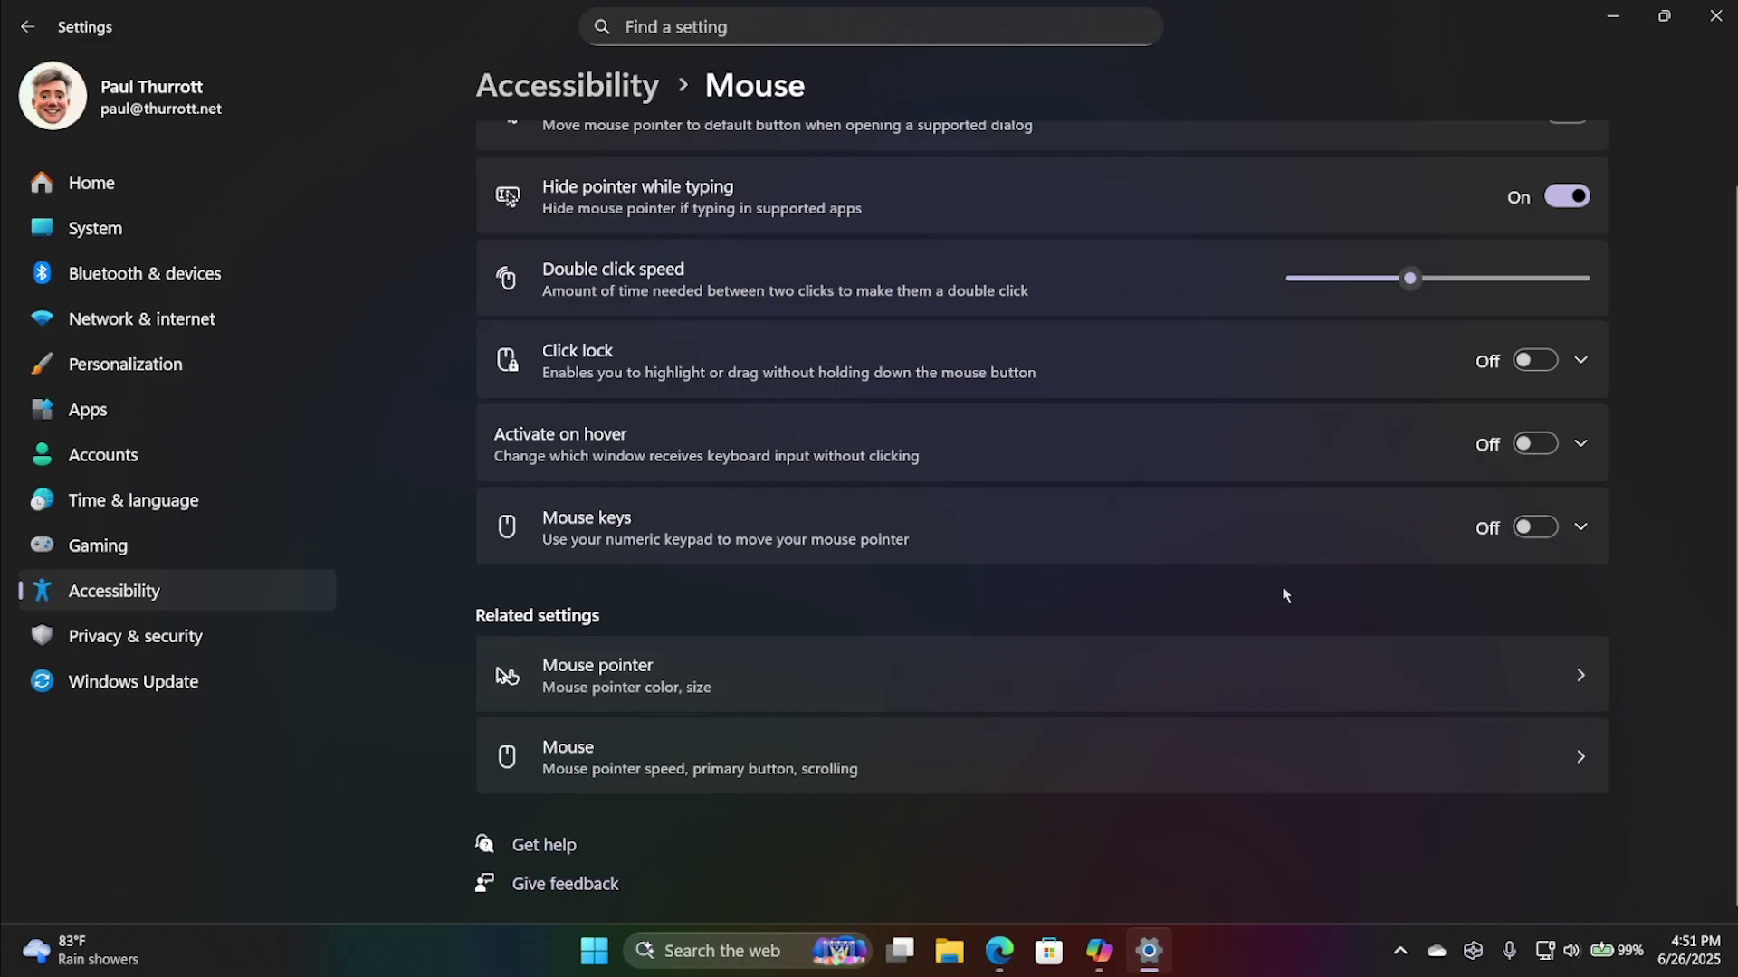
Go from the Settings home page to System > About.
click(86, 184)
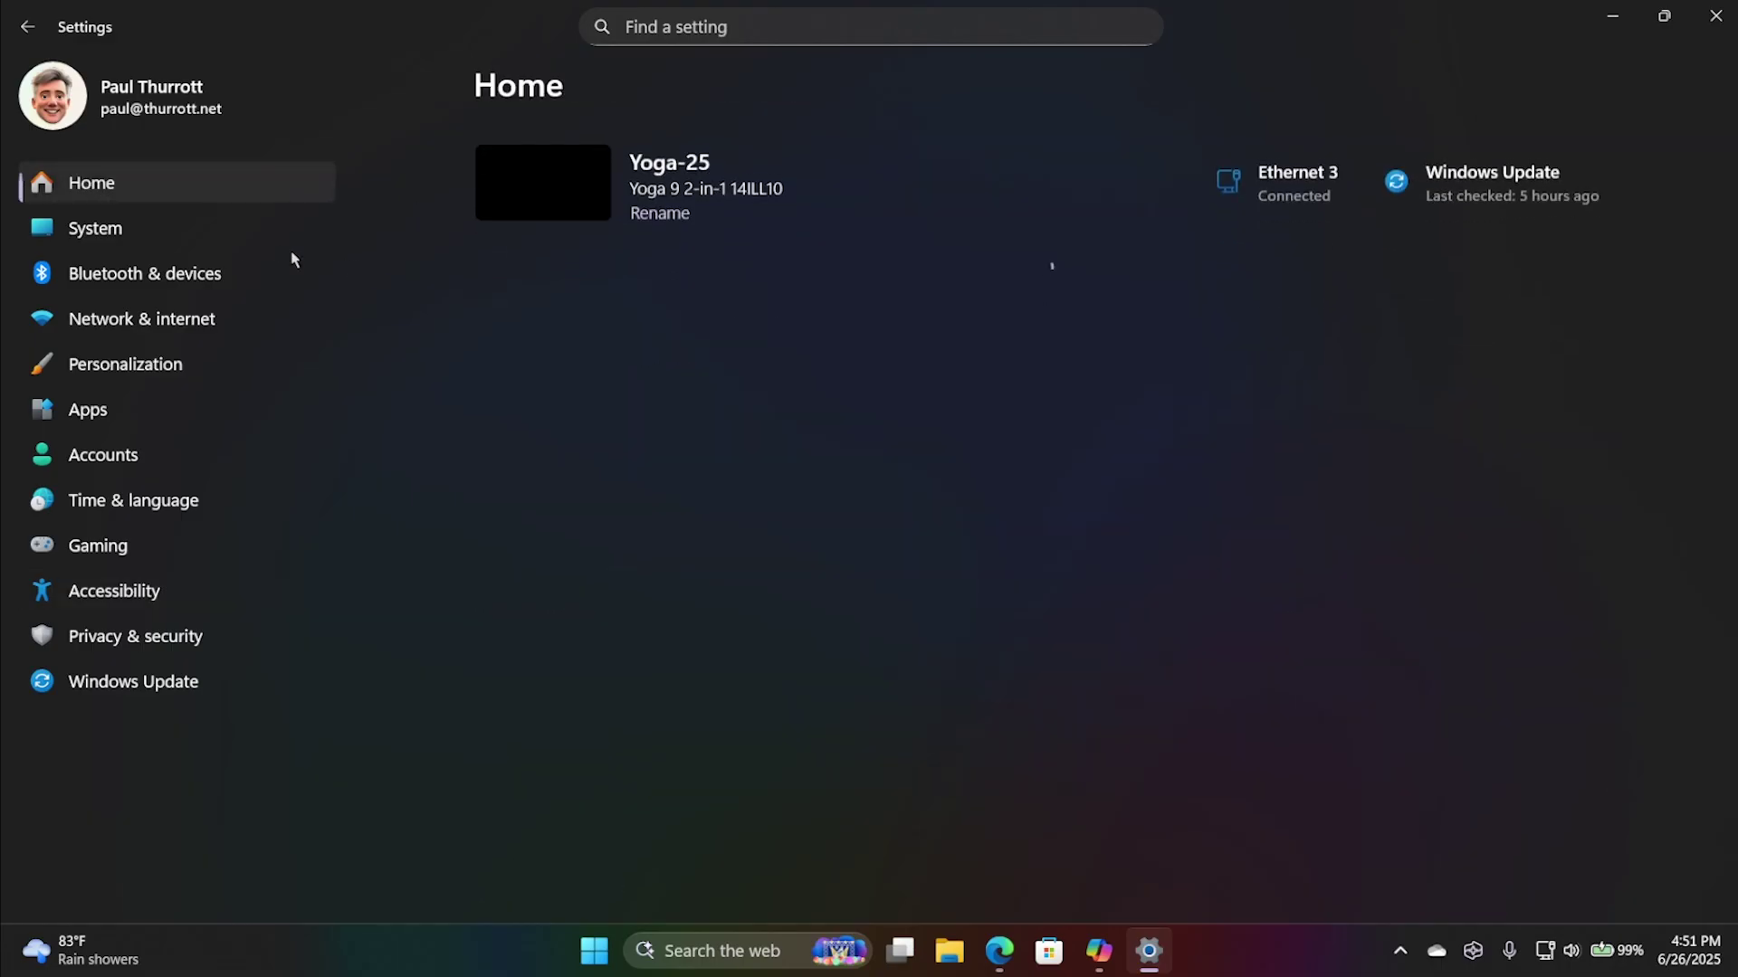
click(152, 228)
scroll(619, 336, down, 10)
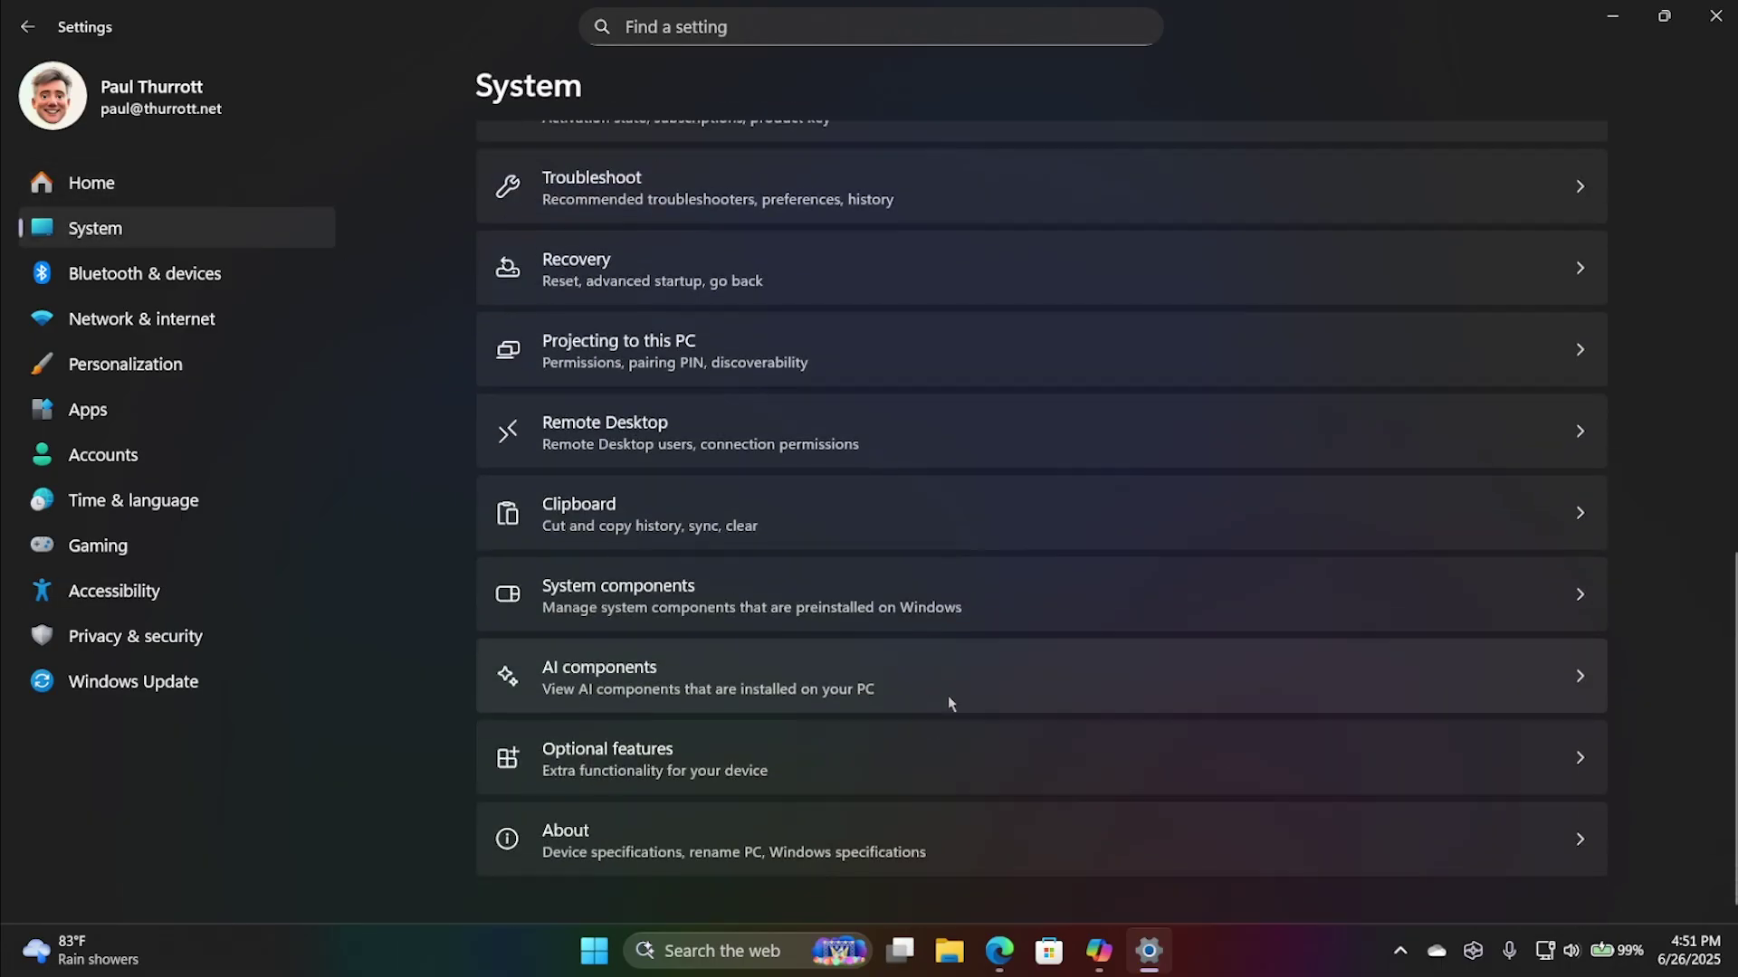
click(1168, 856)
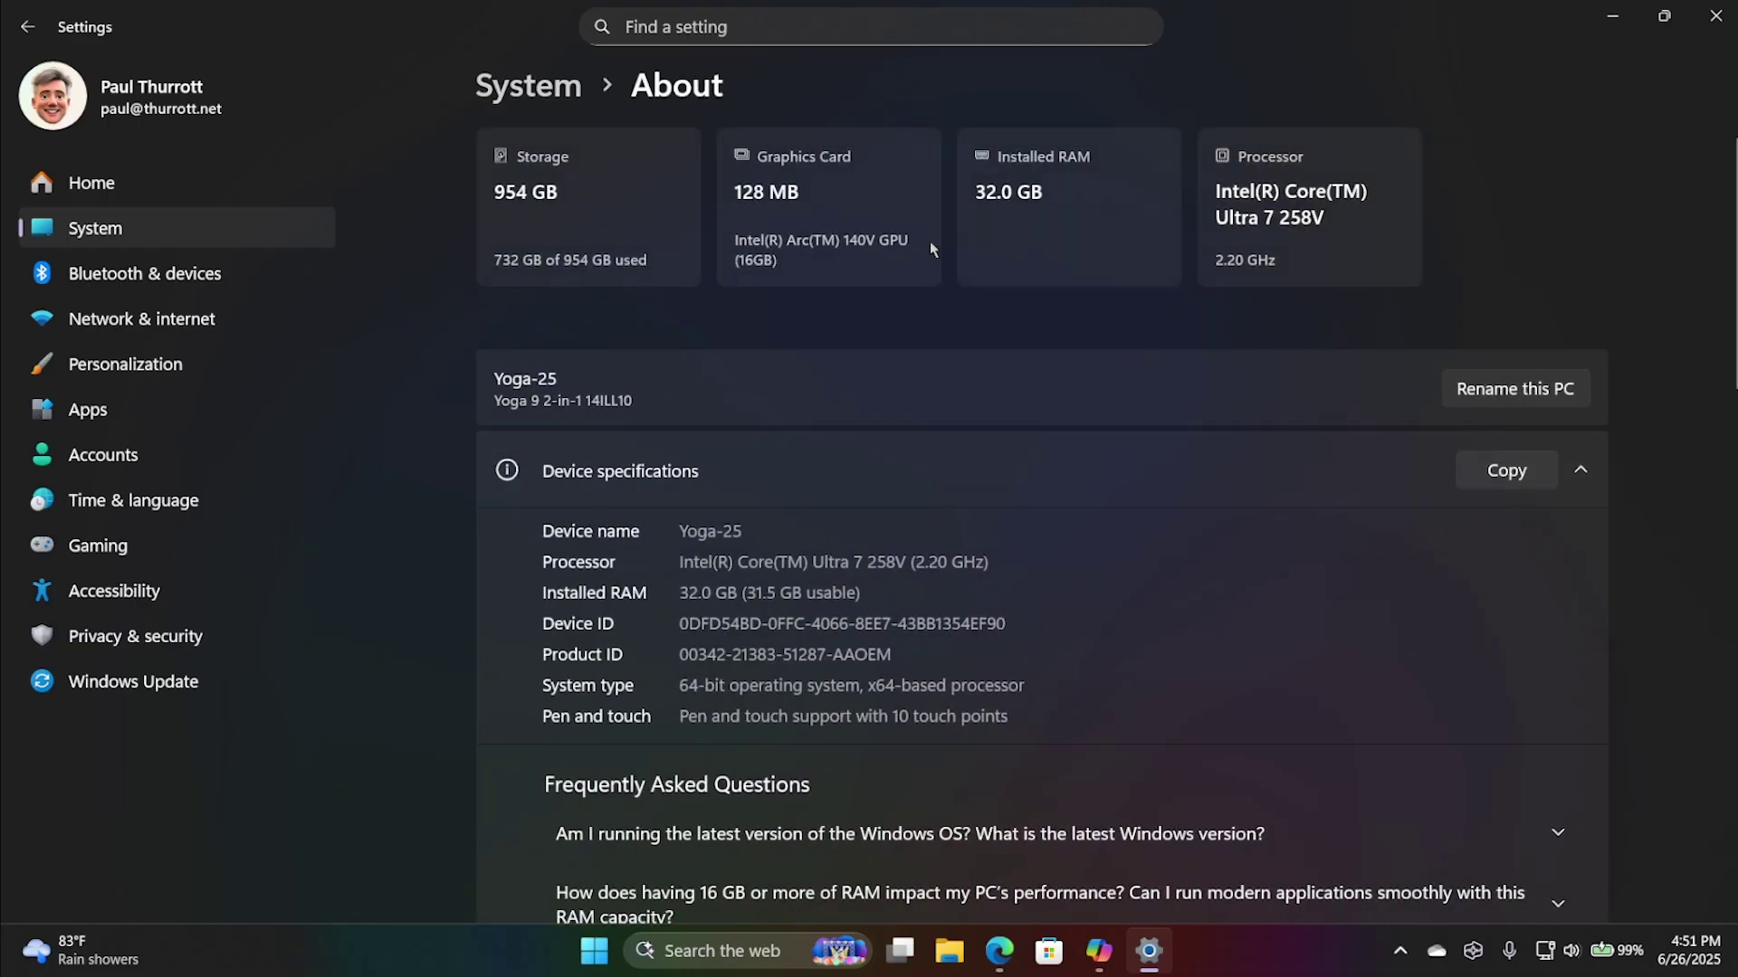
Scroll through the About specs (Core Ultra 7 258V, 32 GB RAM), FAQ and Related sections.
scroll(1616, 442, down, 15)
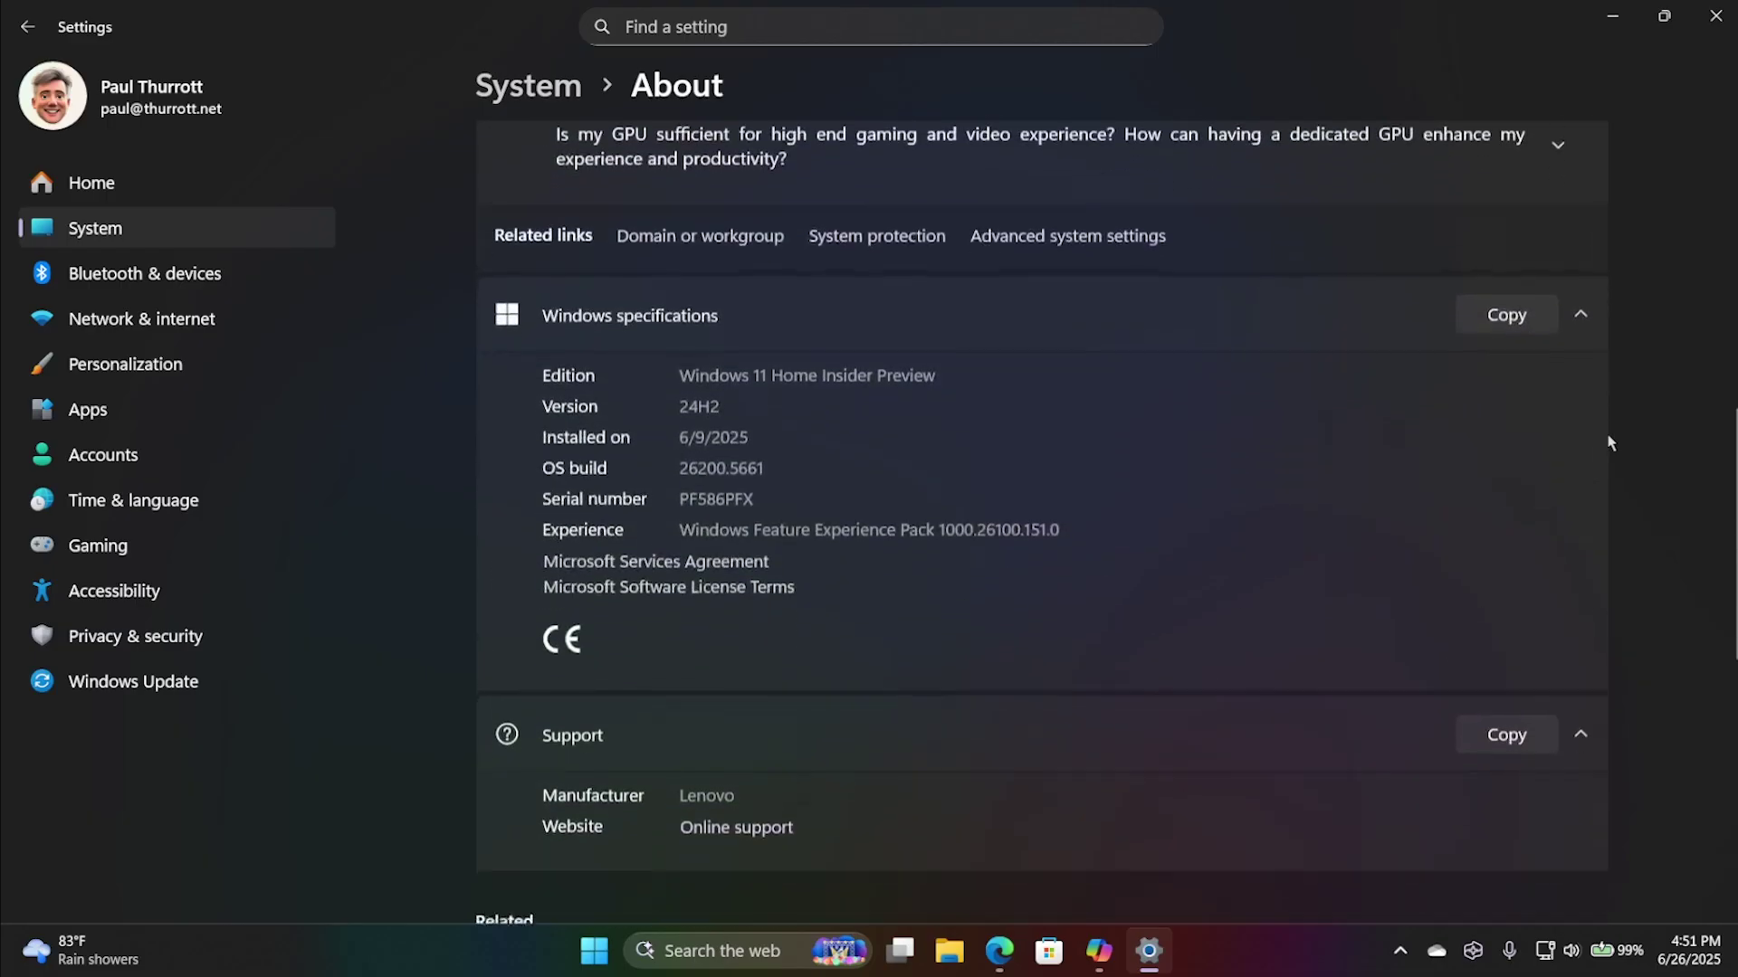
scroll(1610, 442, up, 15)
scroll(1610, 443, up, 2)
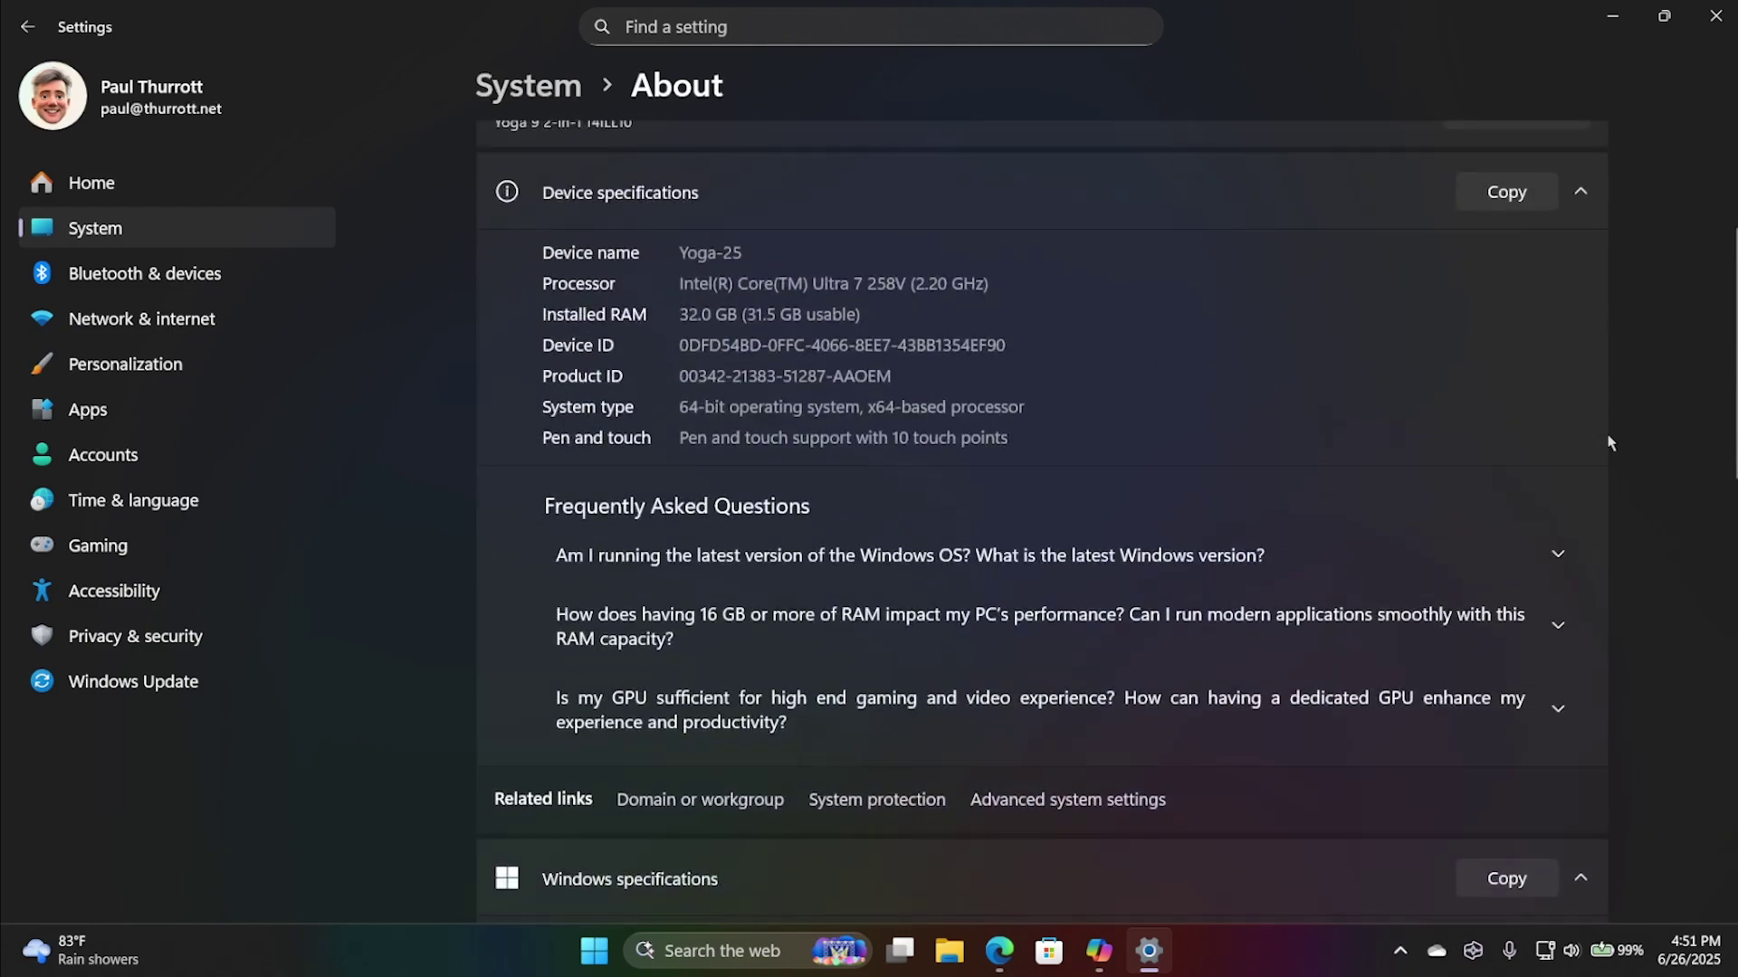
scroll(1610, 442, down, 13)
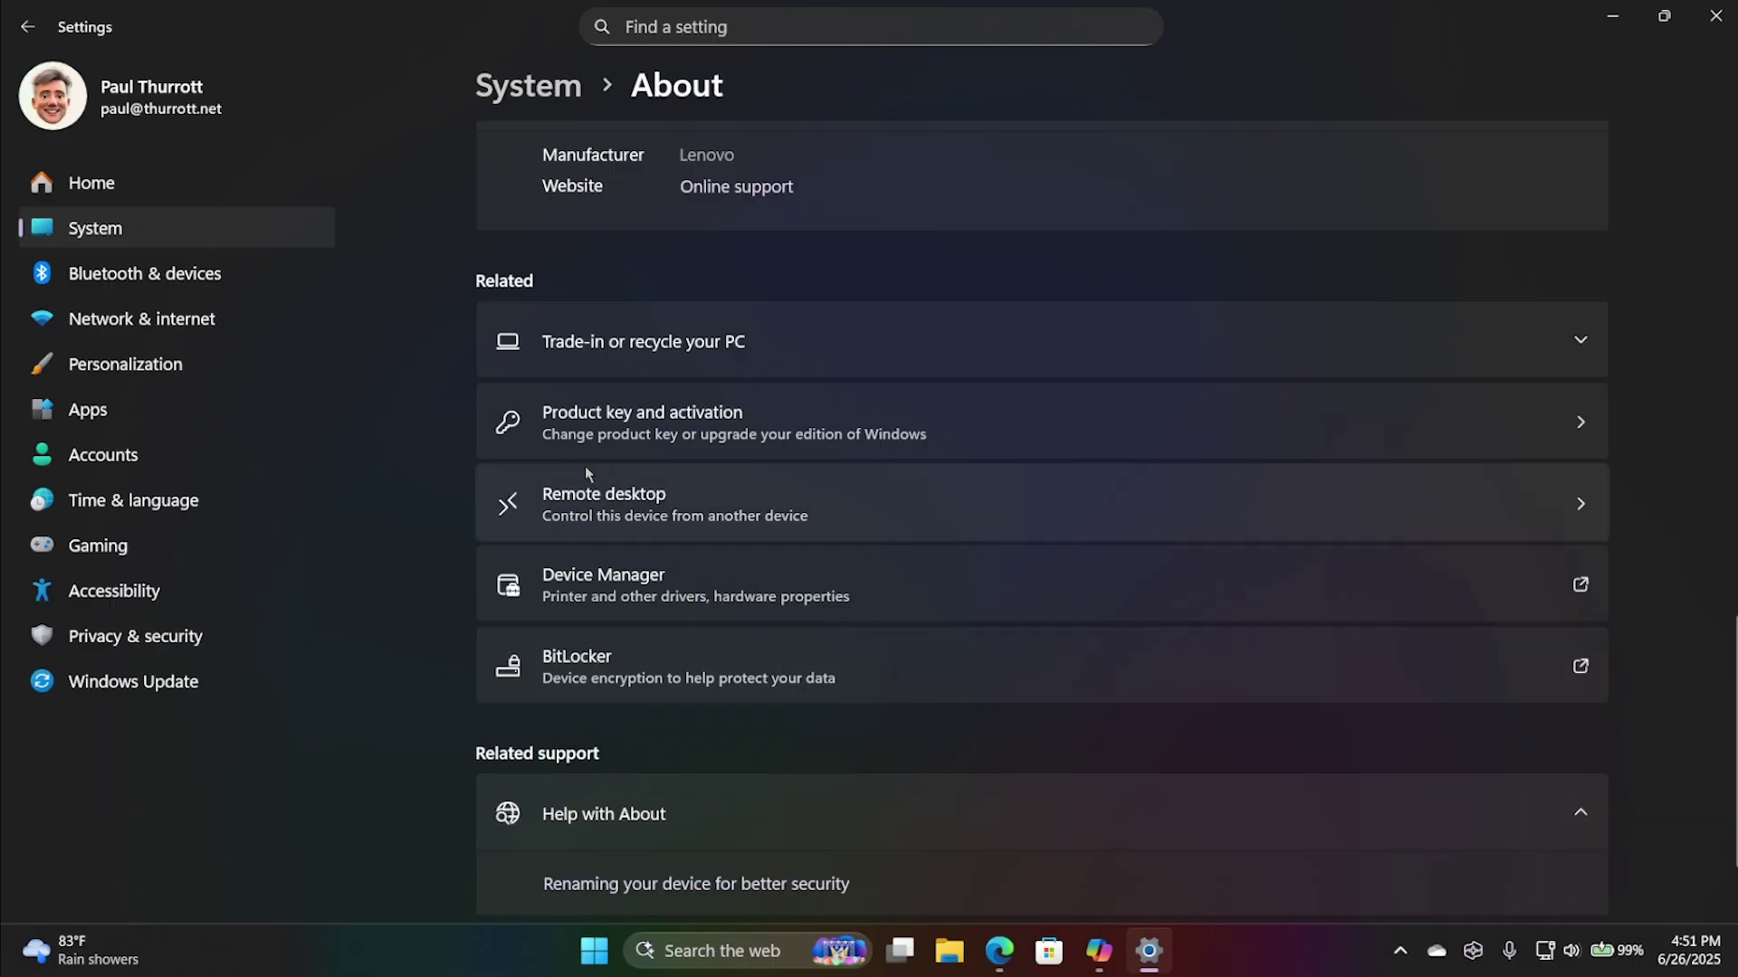
scroll(1432, 319, up, 15)
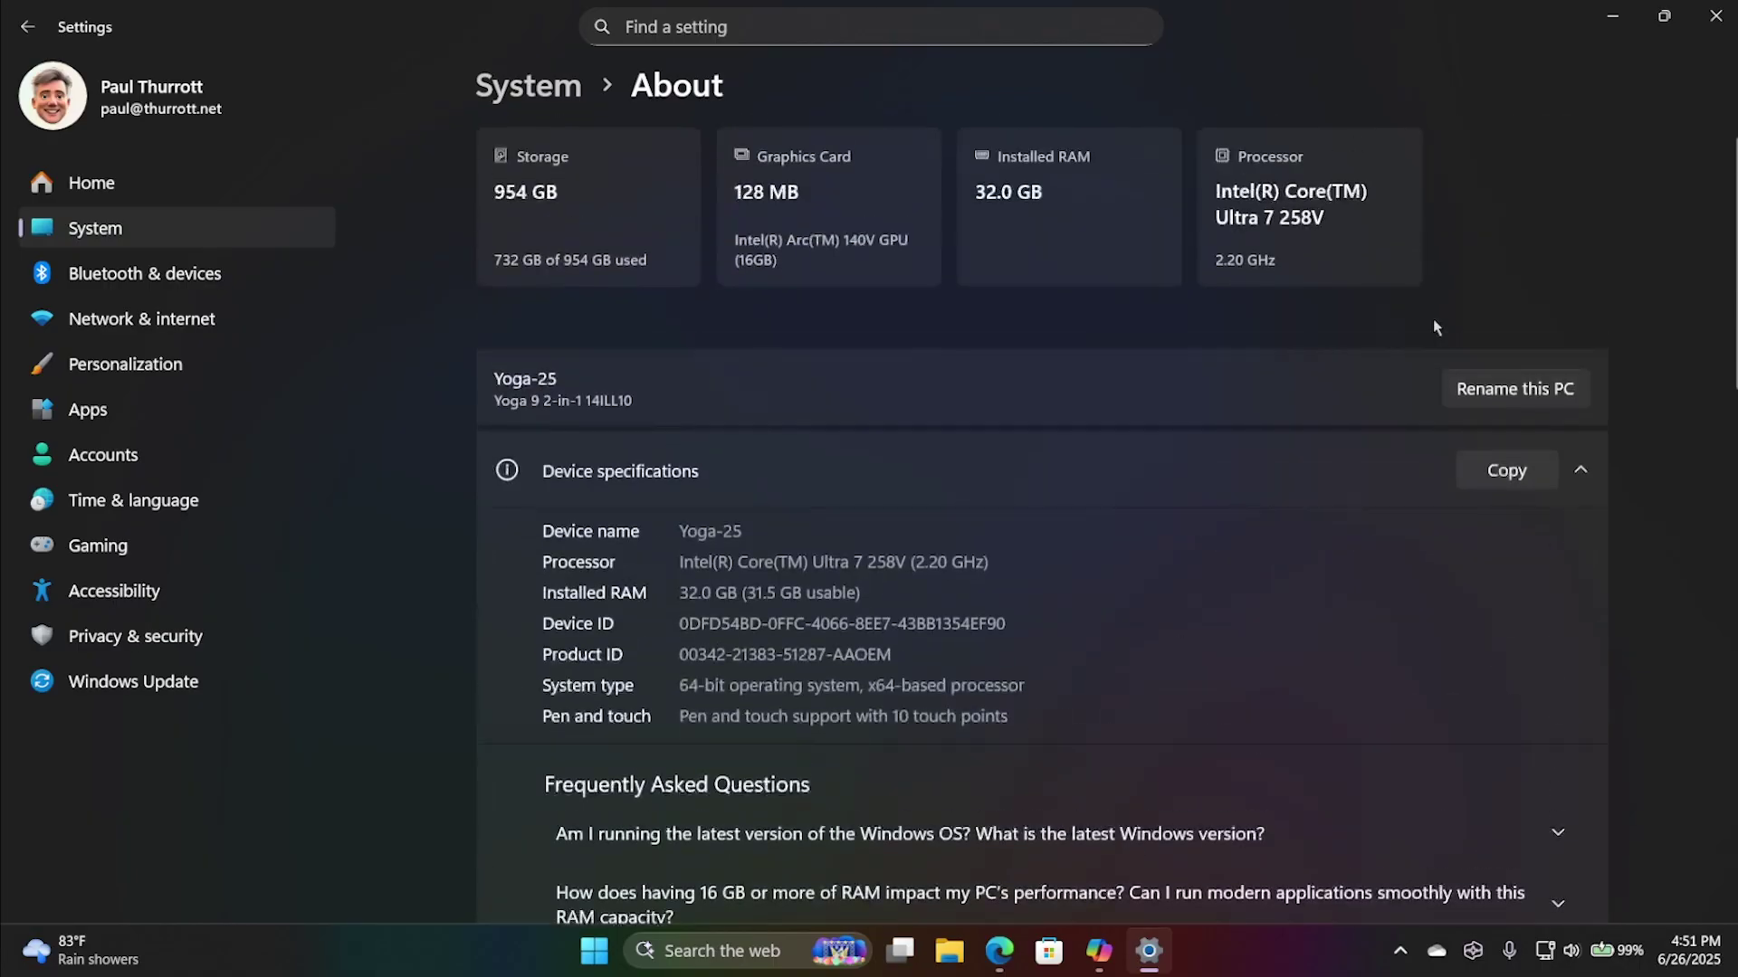
scroll(1432, 319, down, 5)
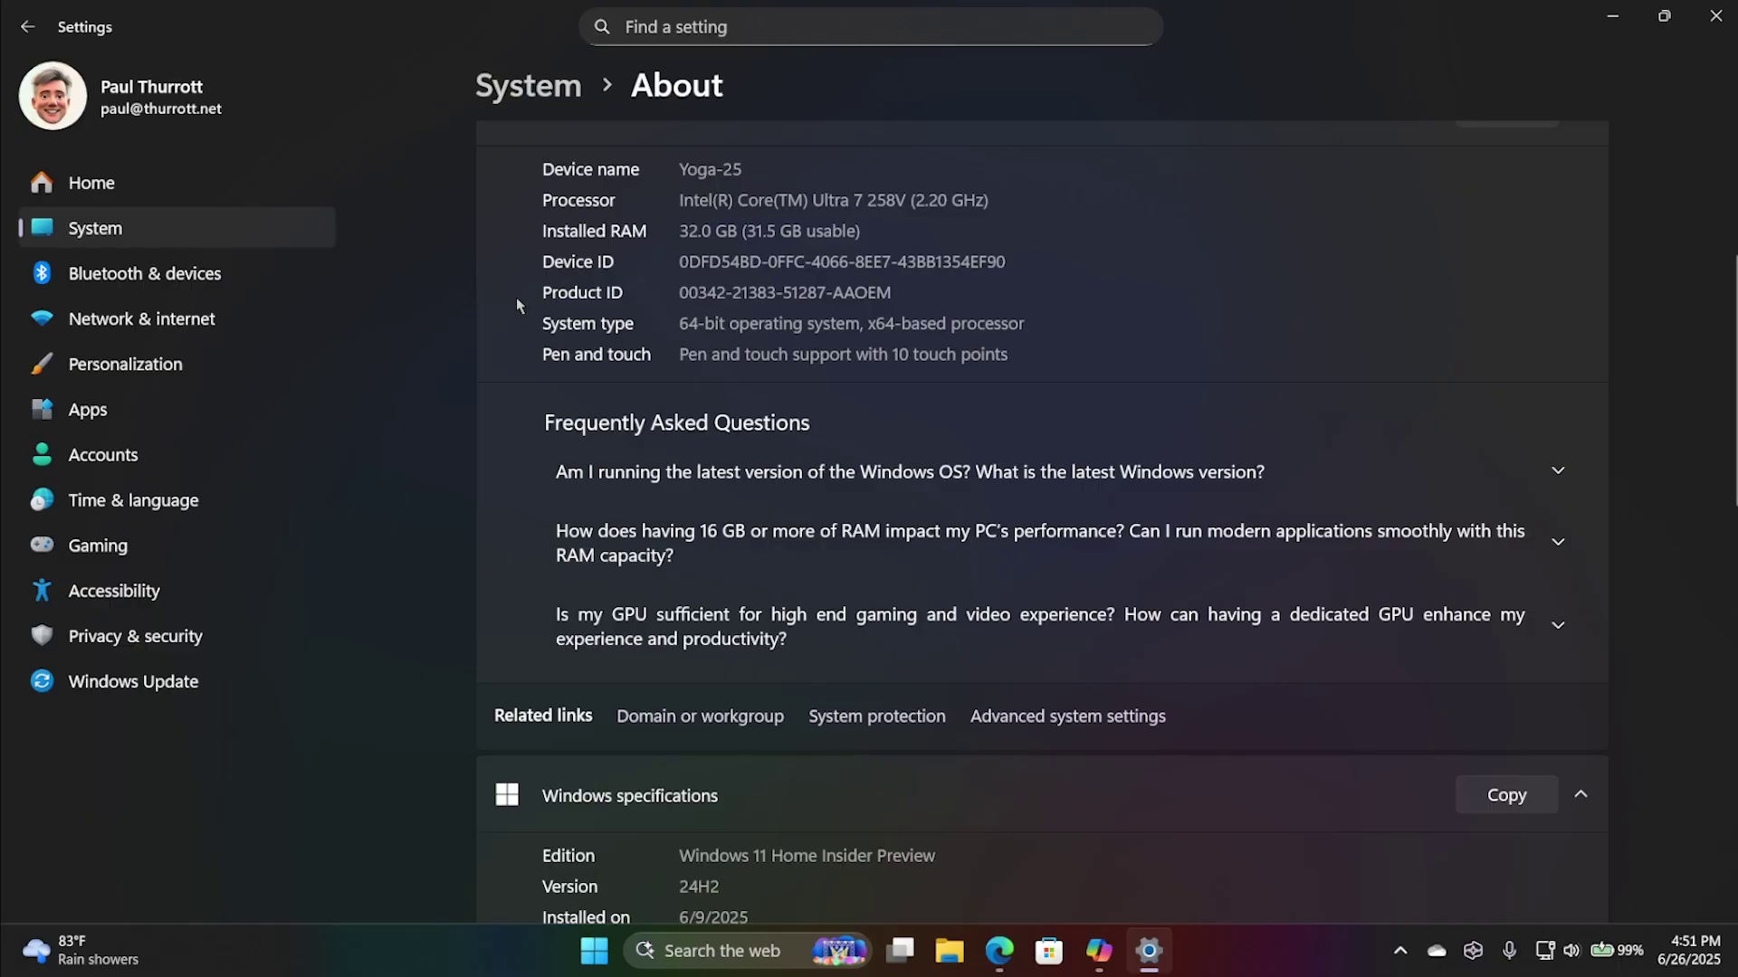
click(197, 275)
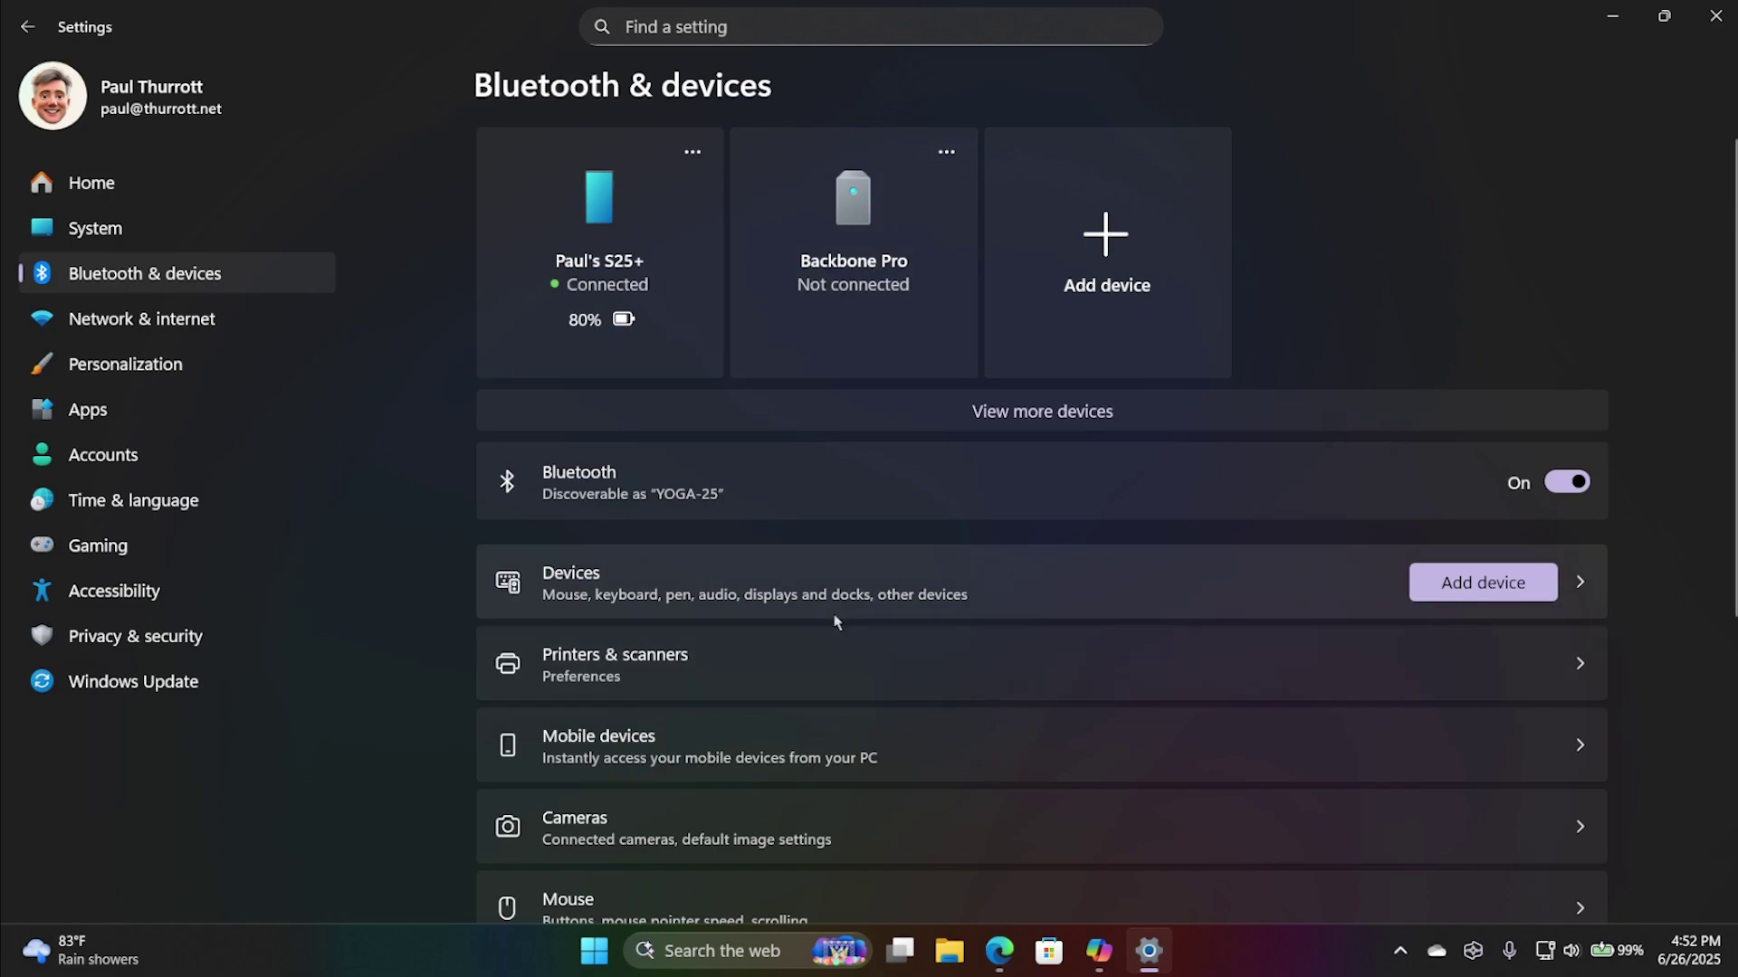
click(861, 657)
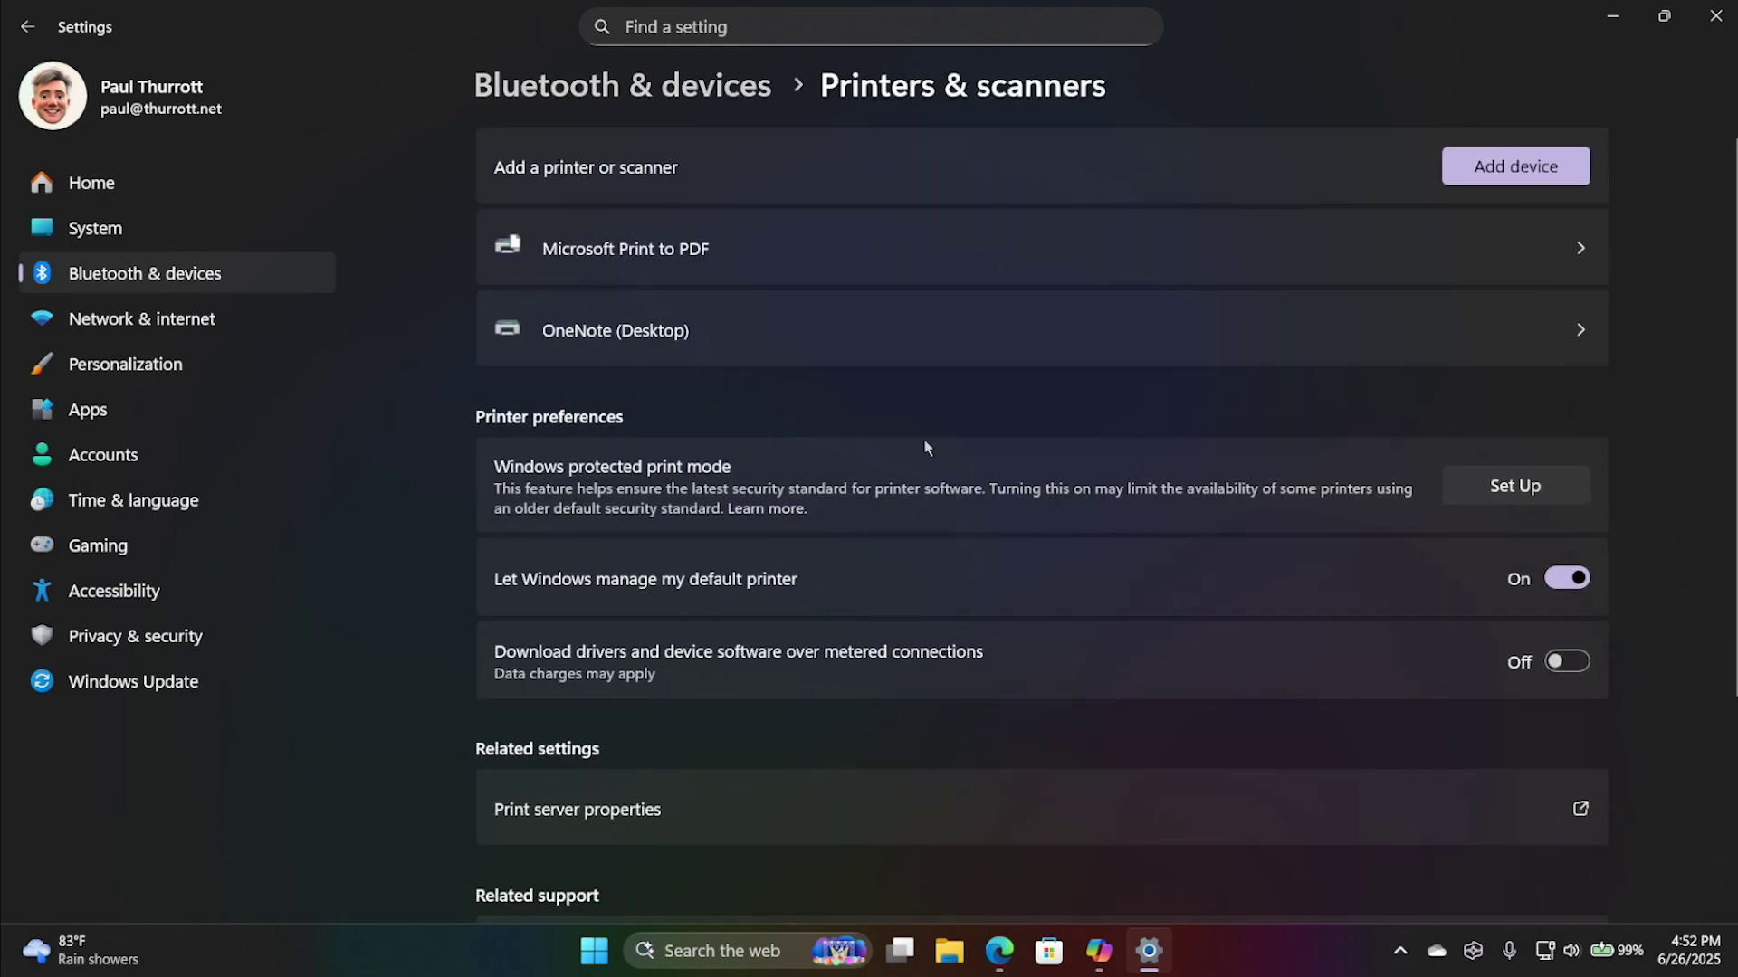
click(772, 250)
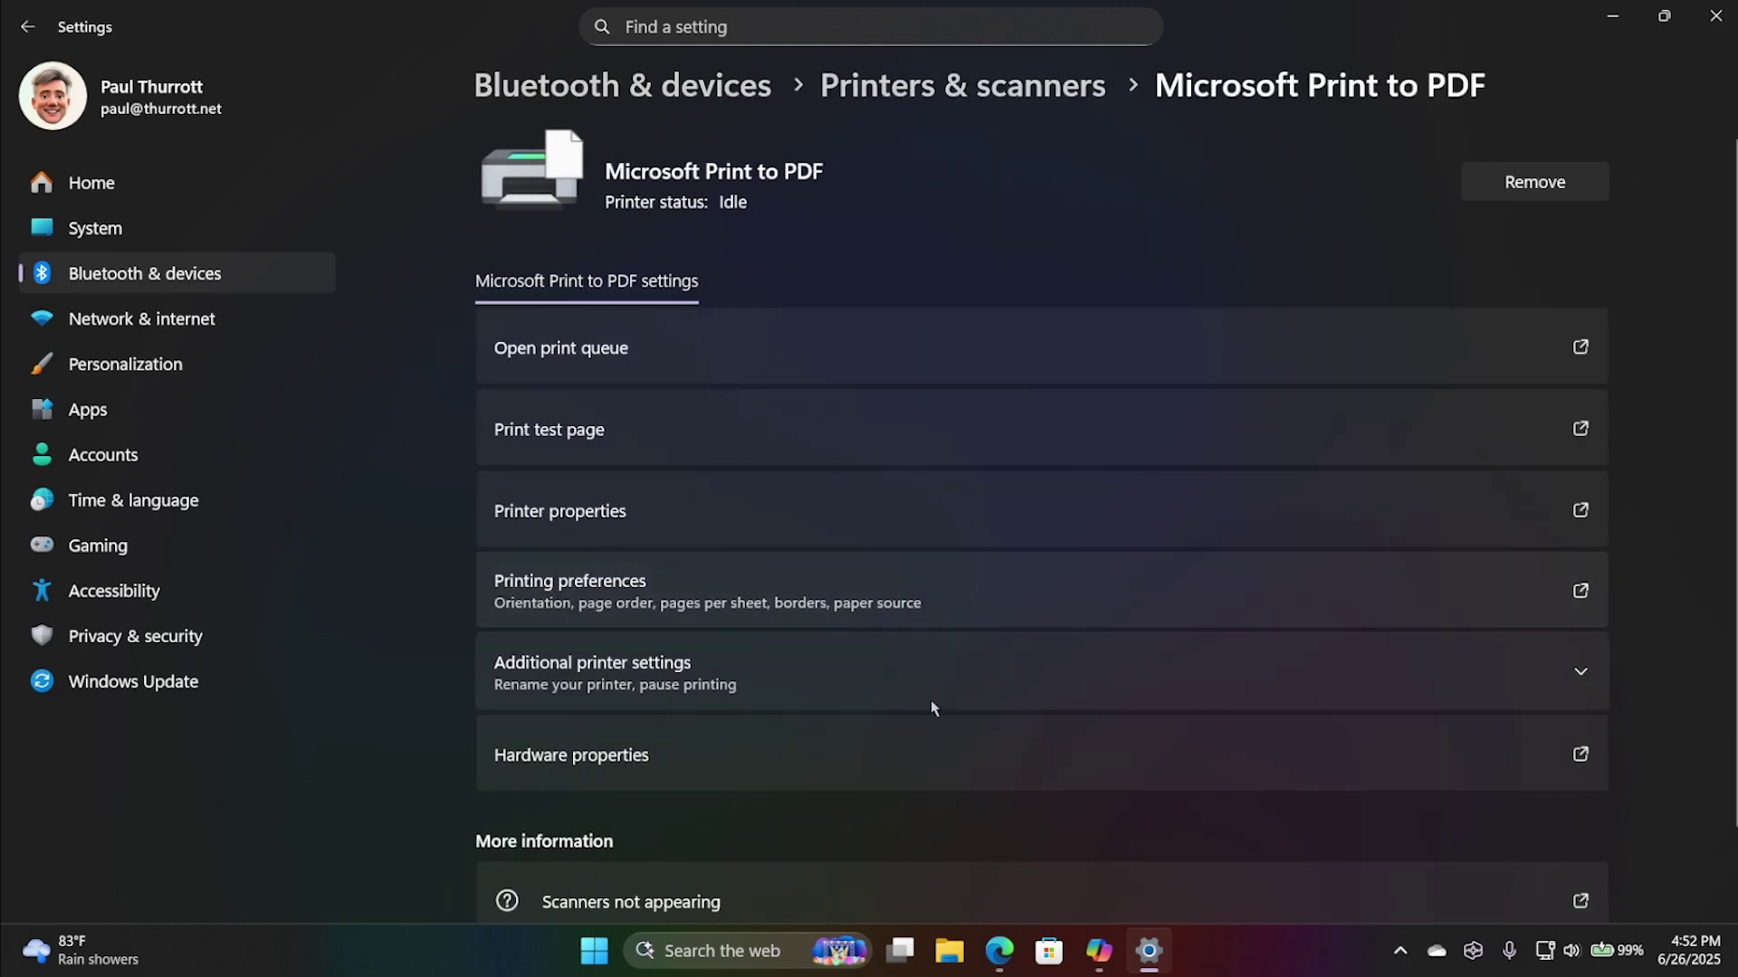
click(990, 692)
scroll(1285, 480, down, 2)
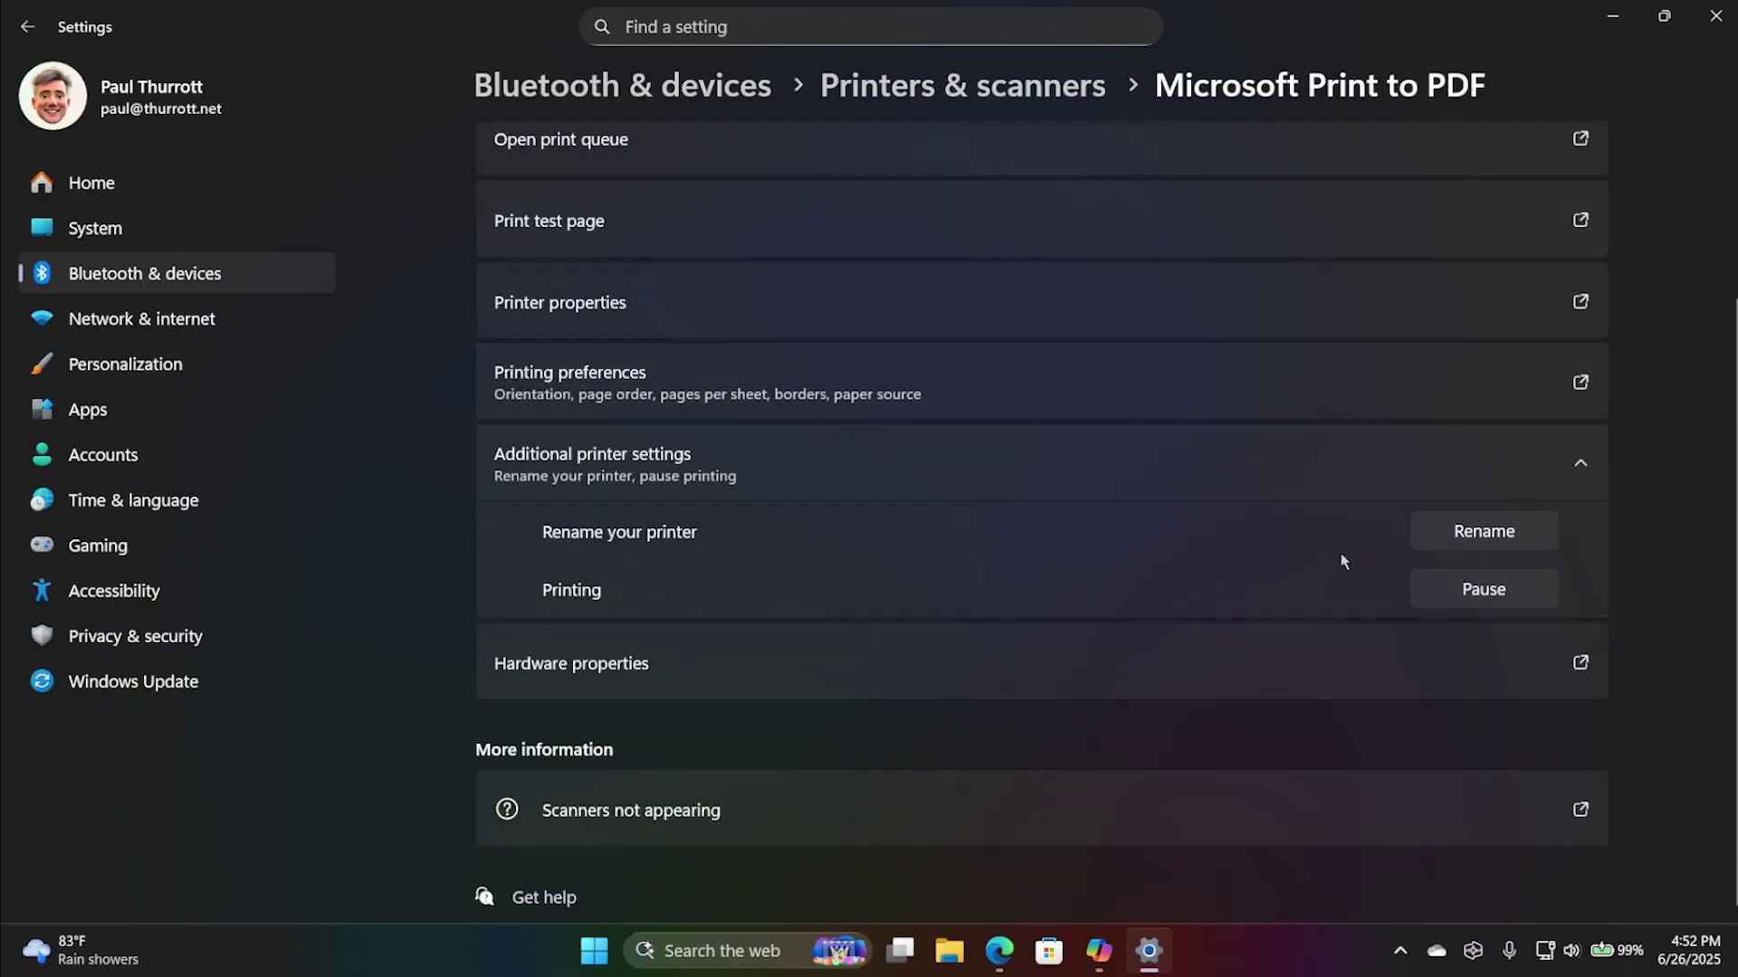
click(1463, 536)
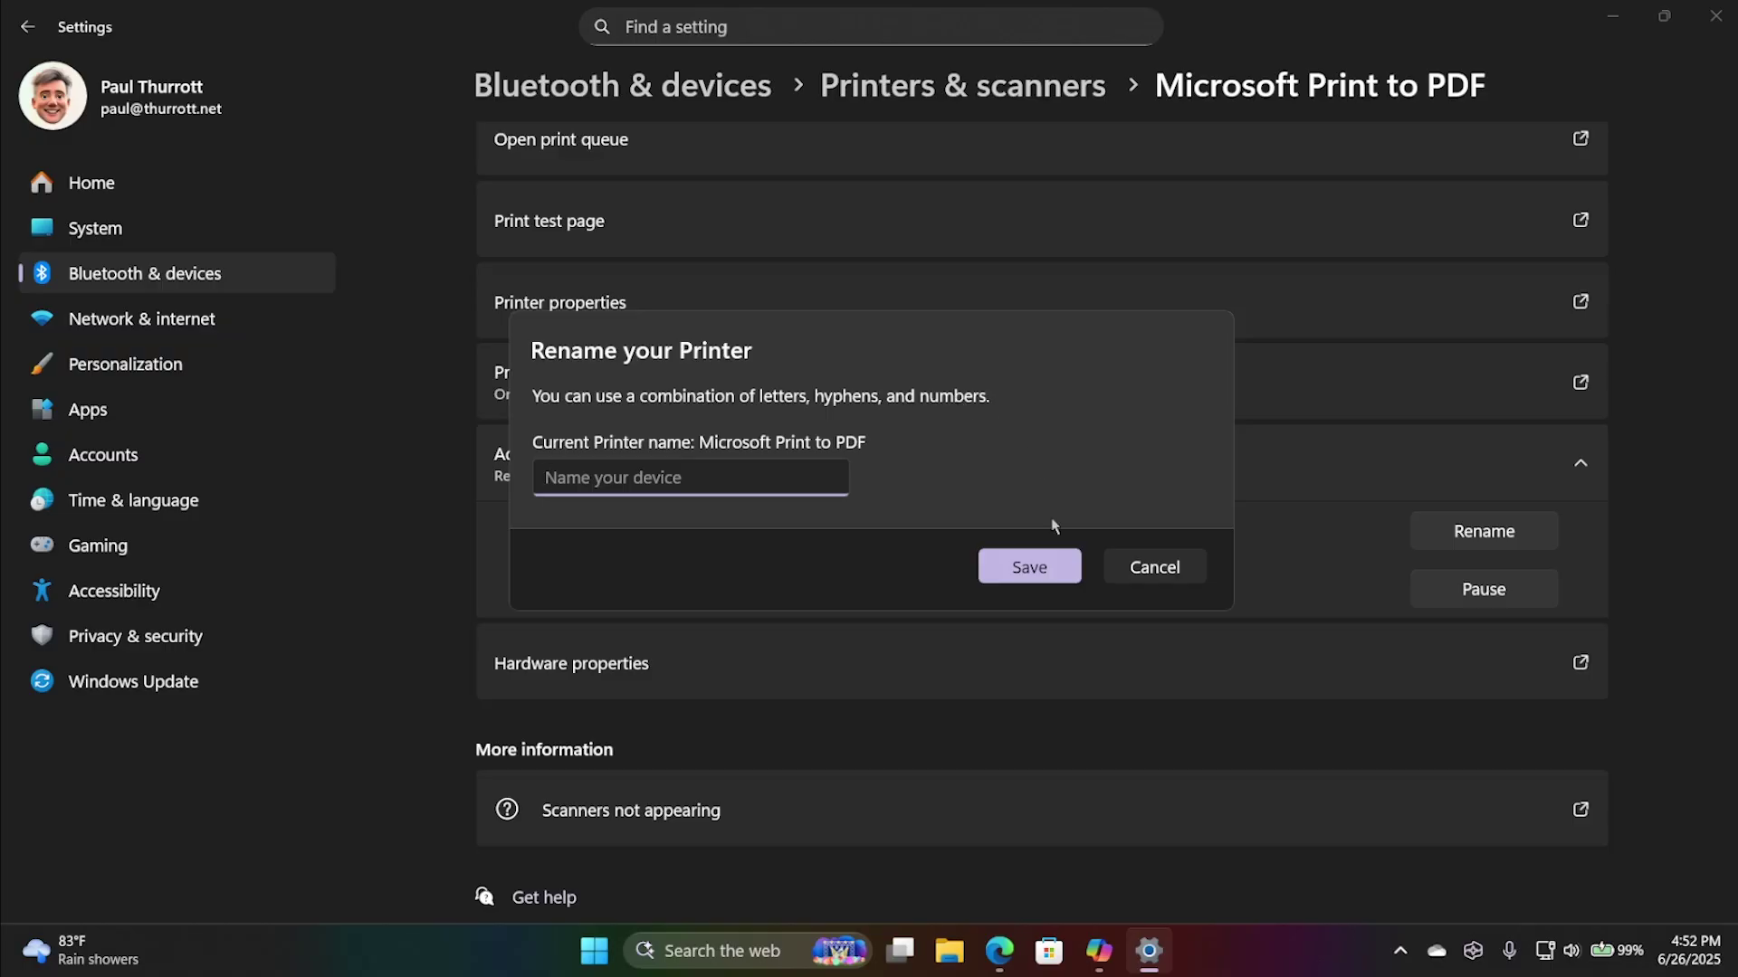
click(1151, 572)
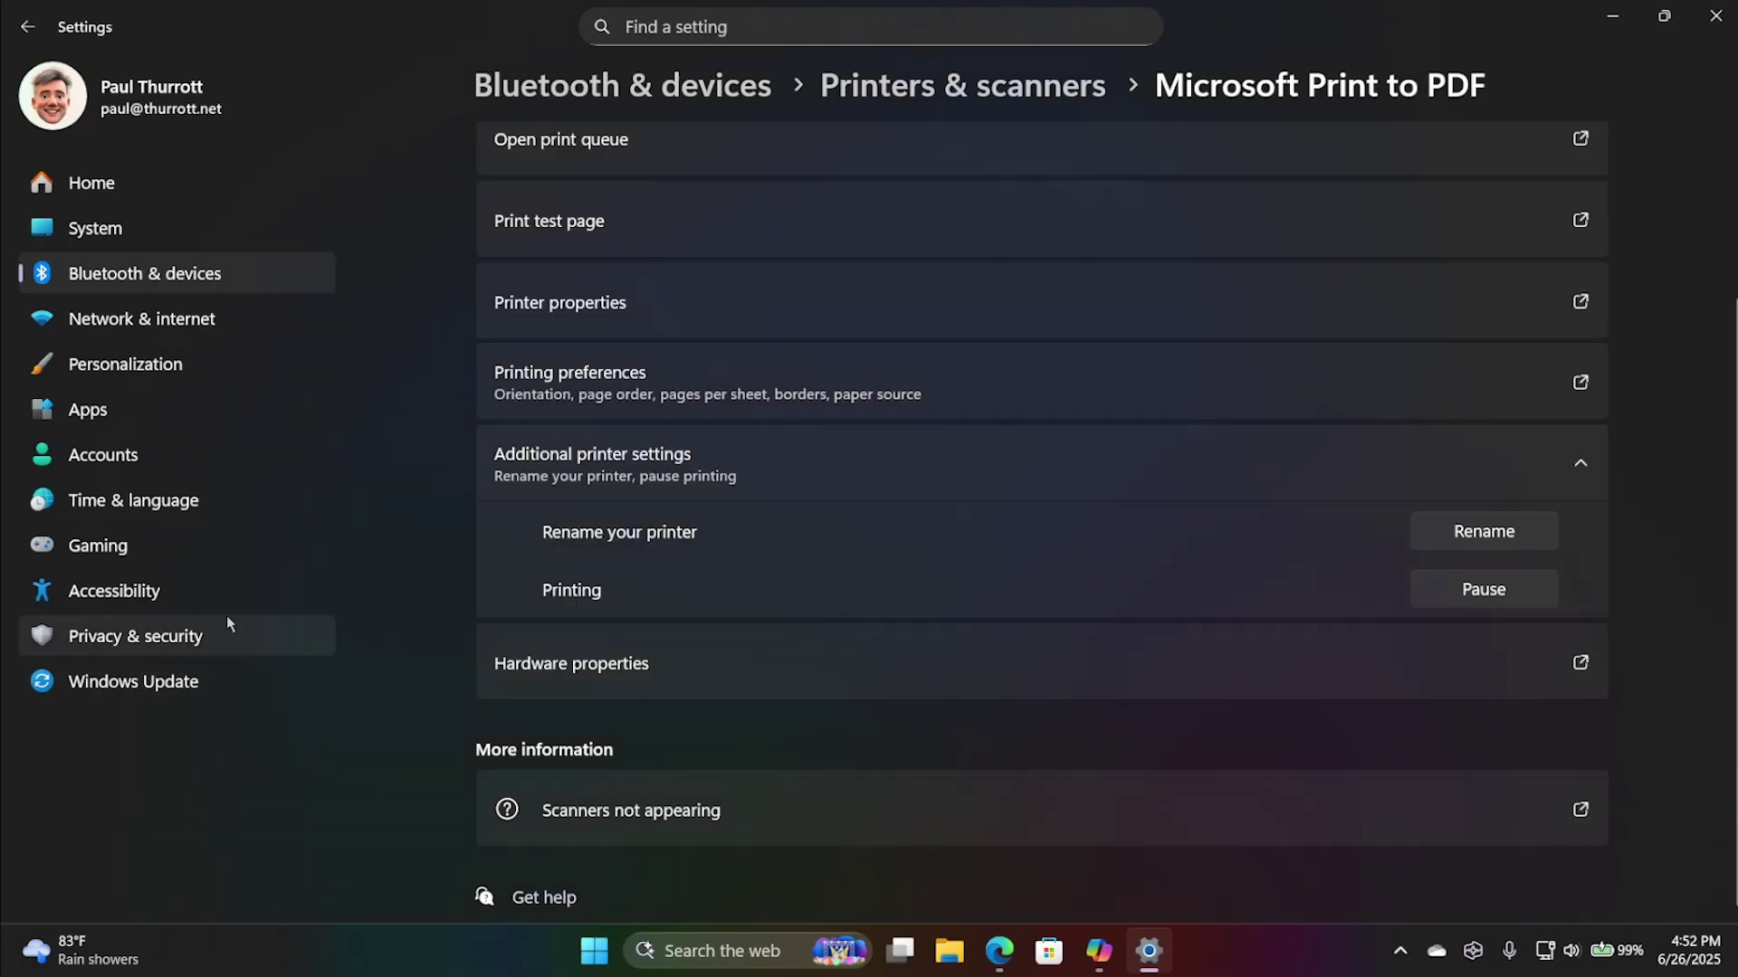
click(113, 230)
scroll(567, 294, down, 10)
click(692, 846)
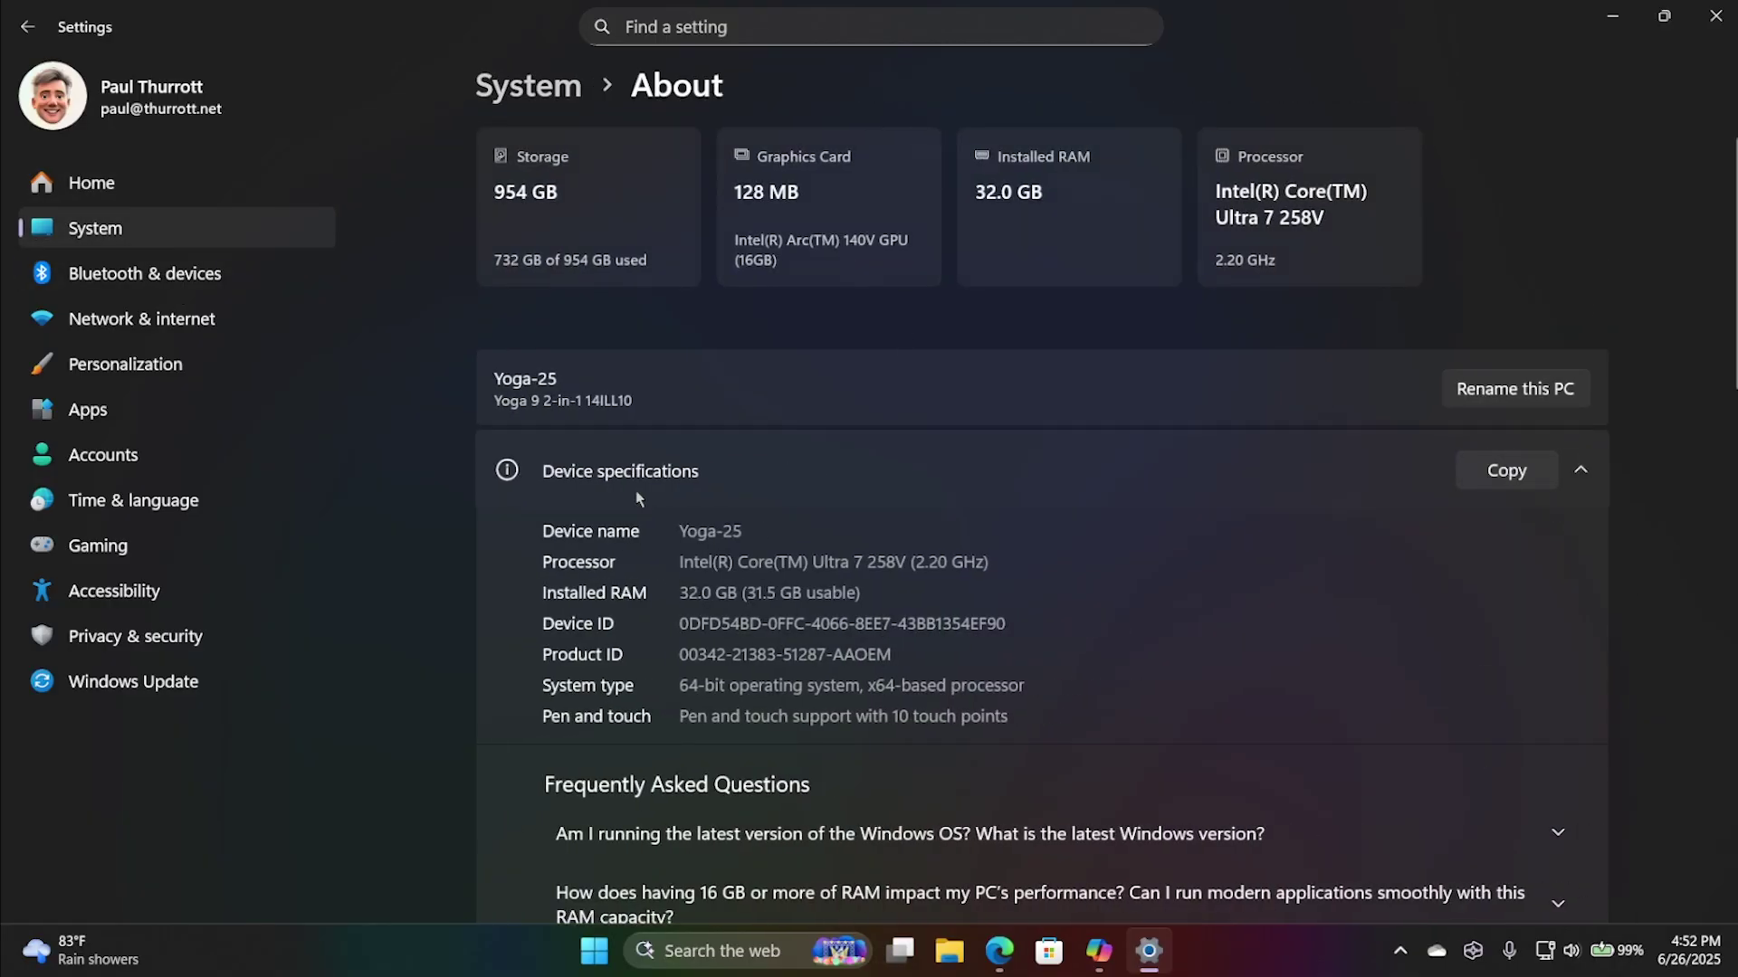
click(1514, 389)
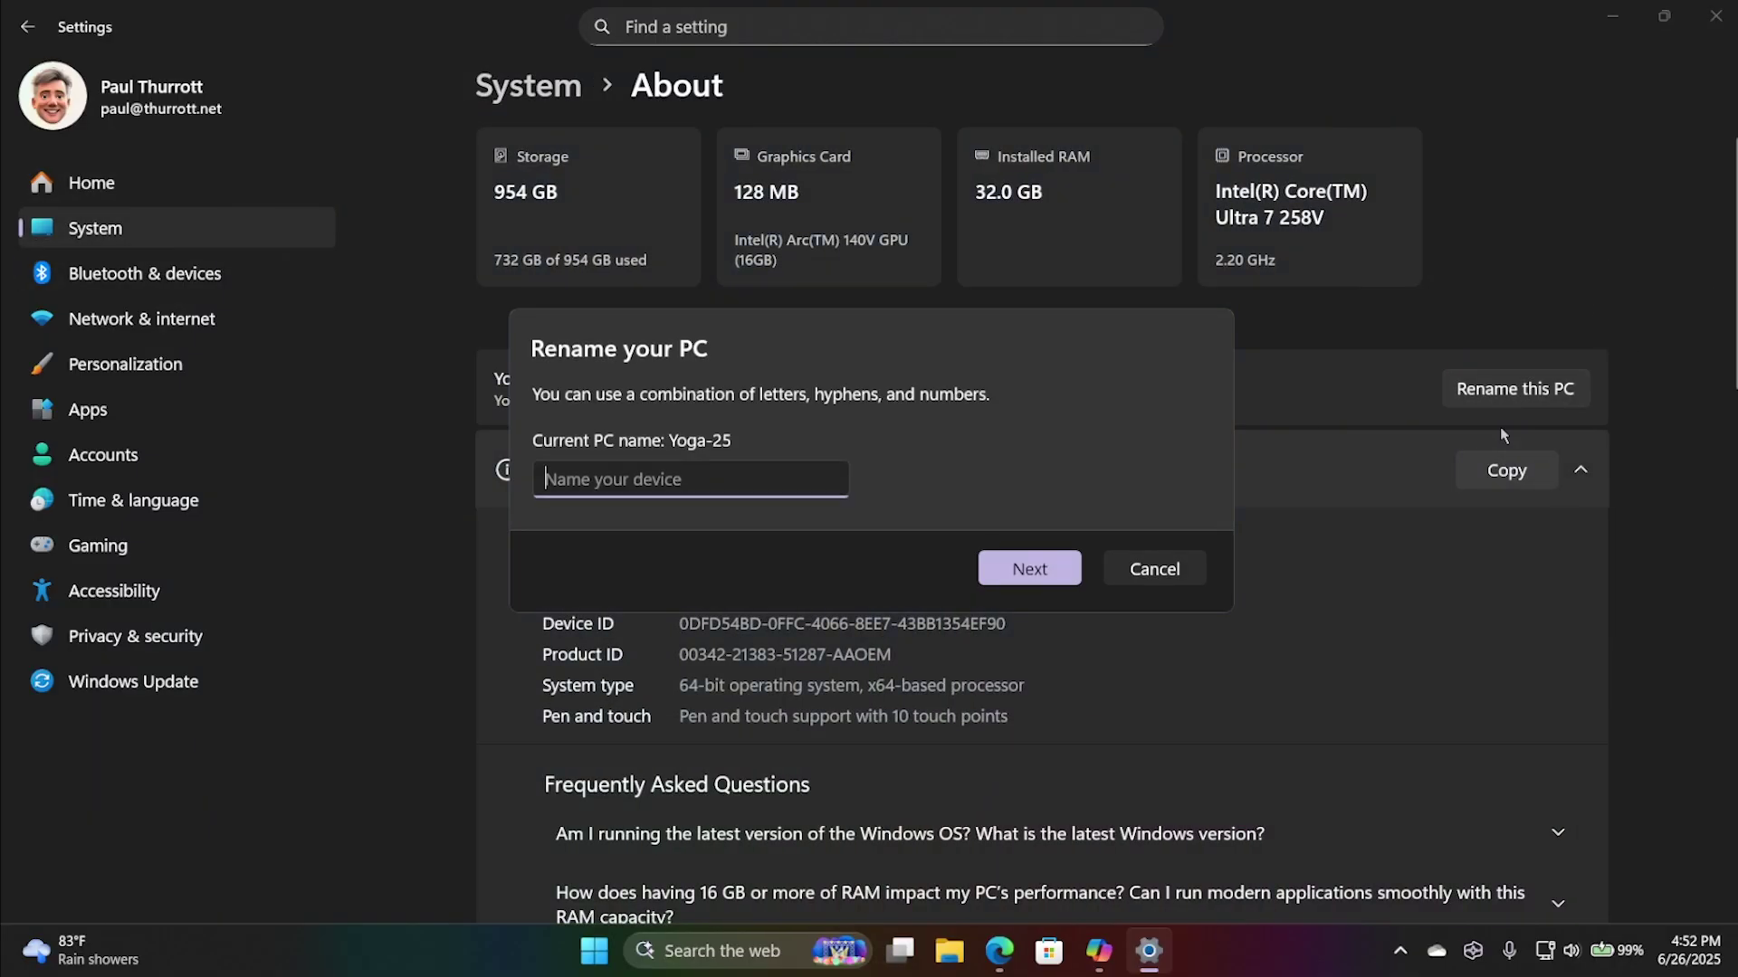
click(1154, 569)
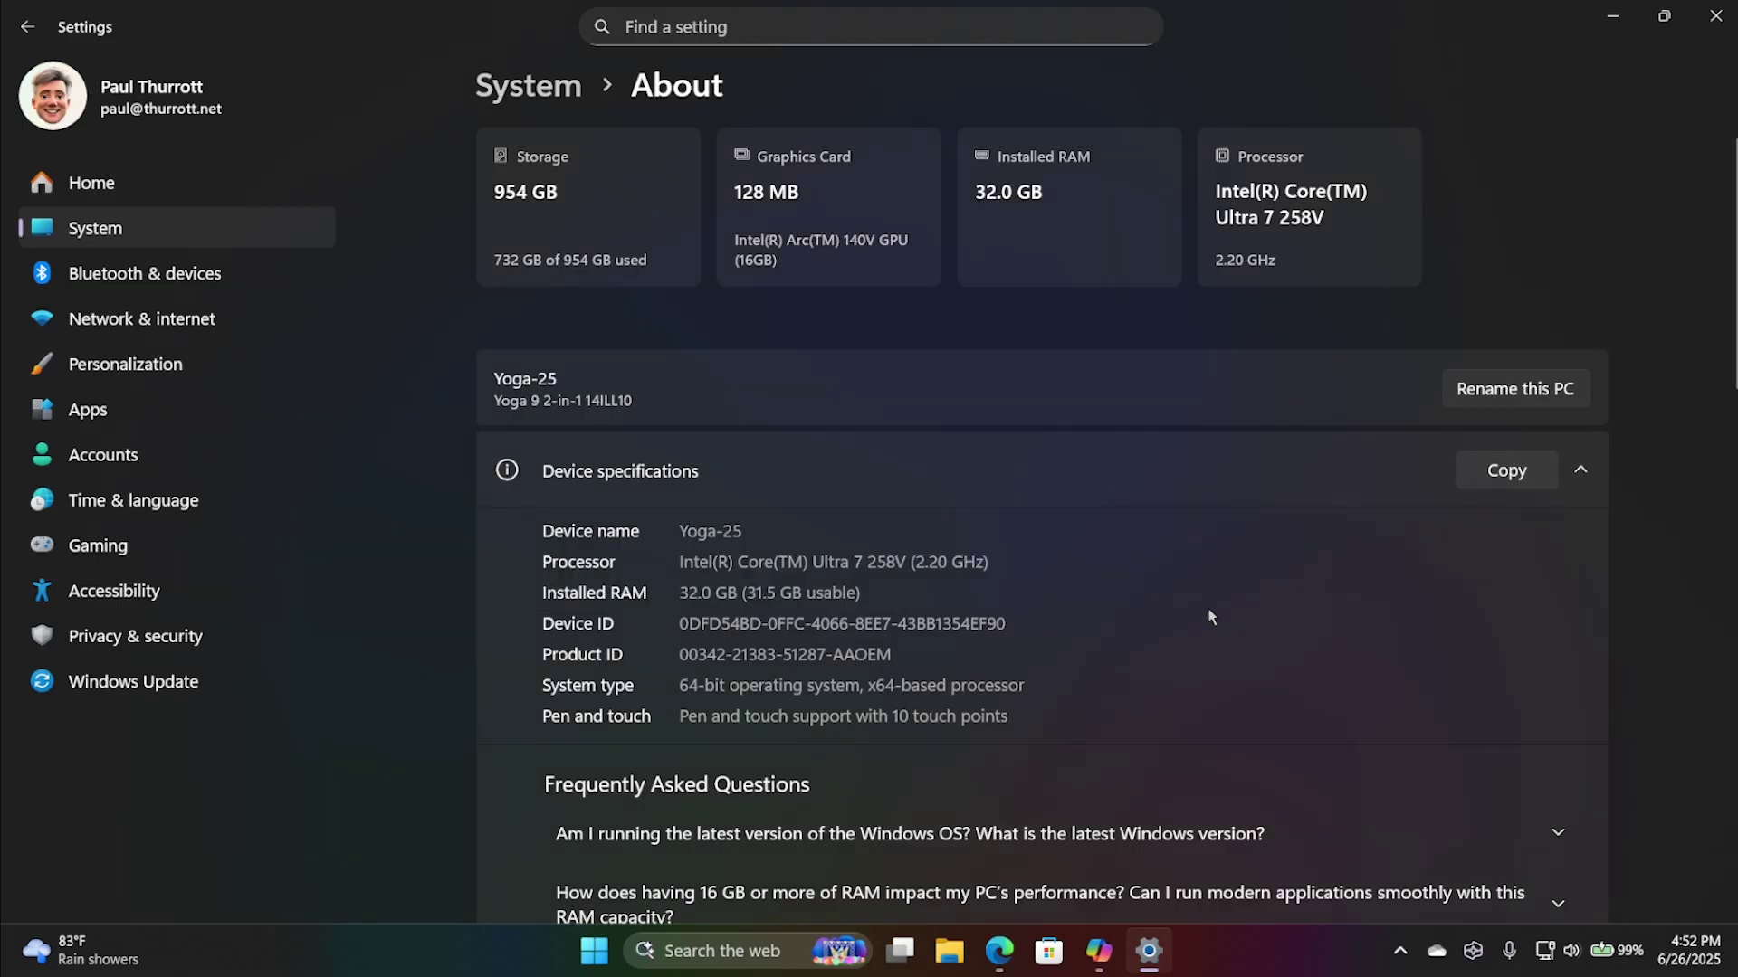